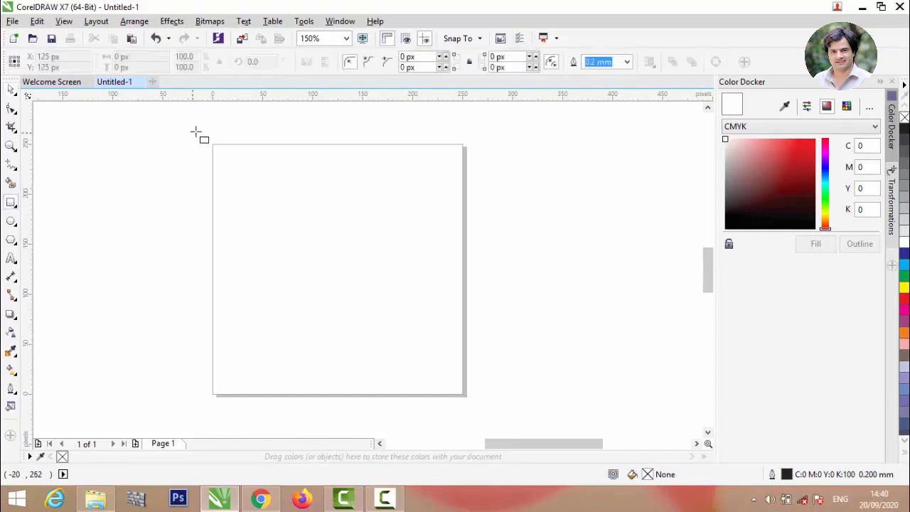
Step: Draw a rectangle over the whole page, about 254 by 252 px
left_click_drag(211, 145, 467, 396)
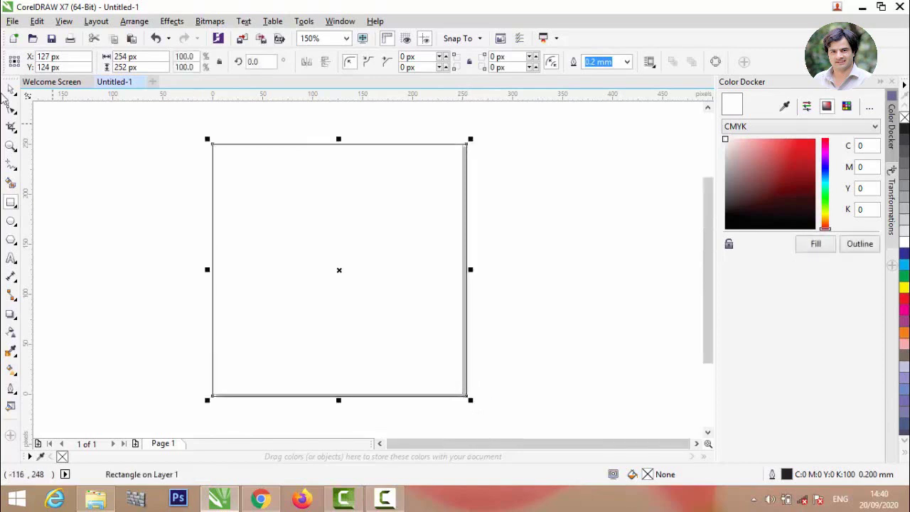
left_click(37, 158)
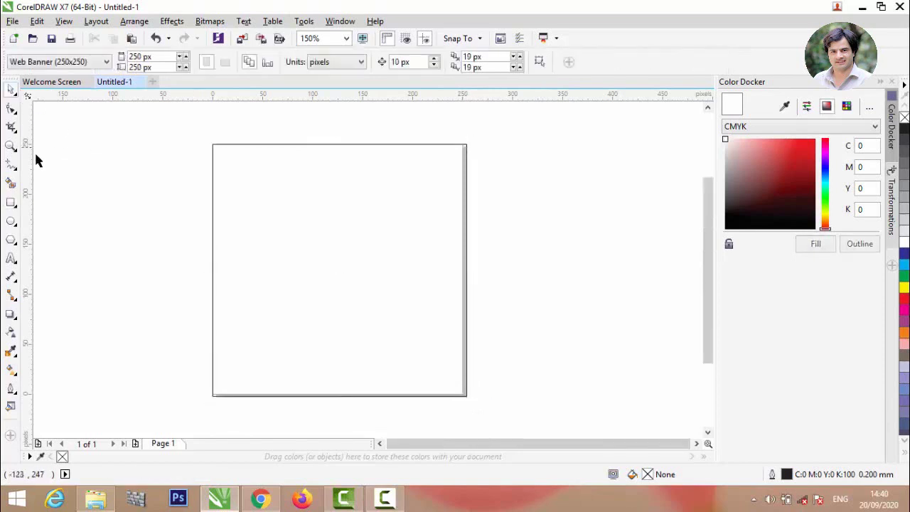
Step: Draw two closely spaced parallel diagonal lines with the Pen tool from the rectangle's top edge to its bottom edge, about 147 px across
right_click(10, 177)
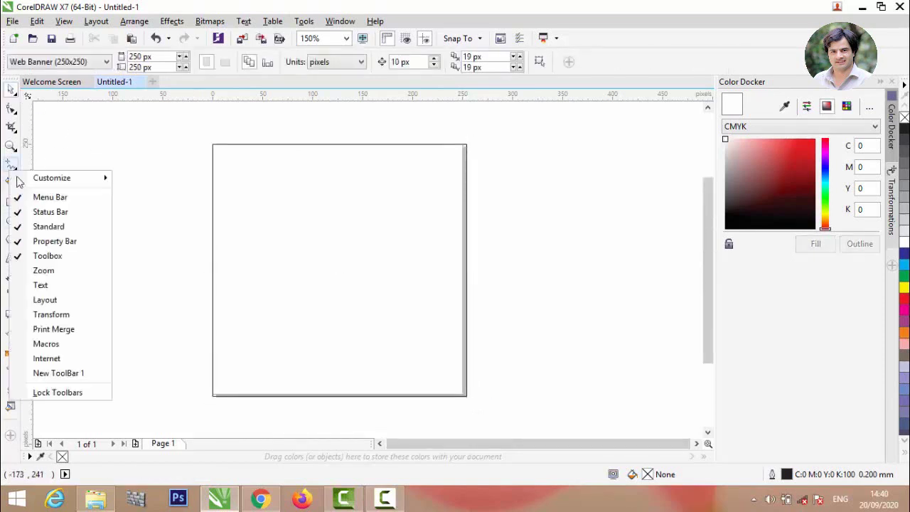
left_click(10, 169)
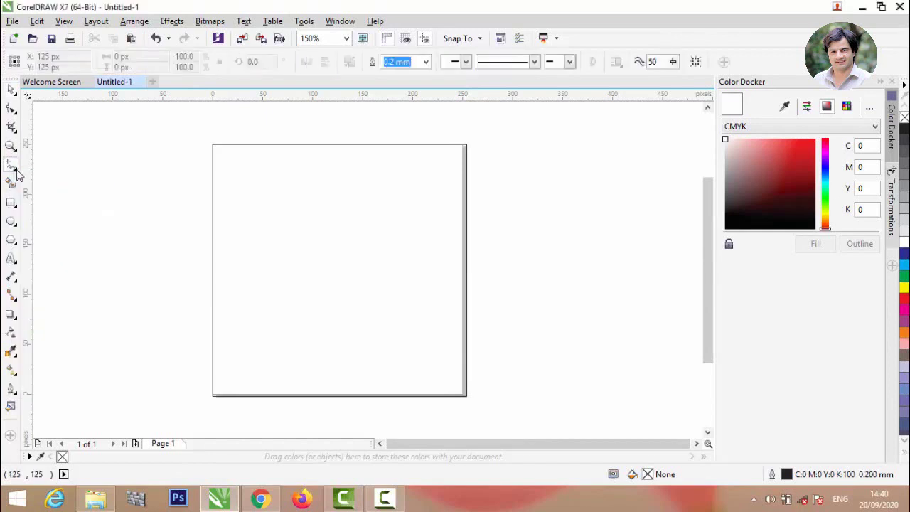
left_click(17, 172)
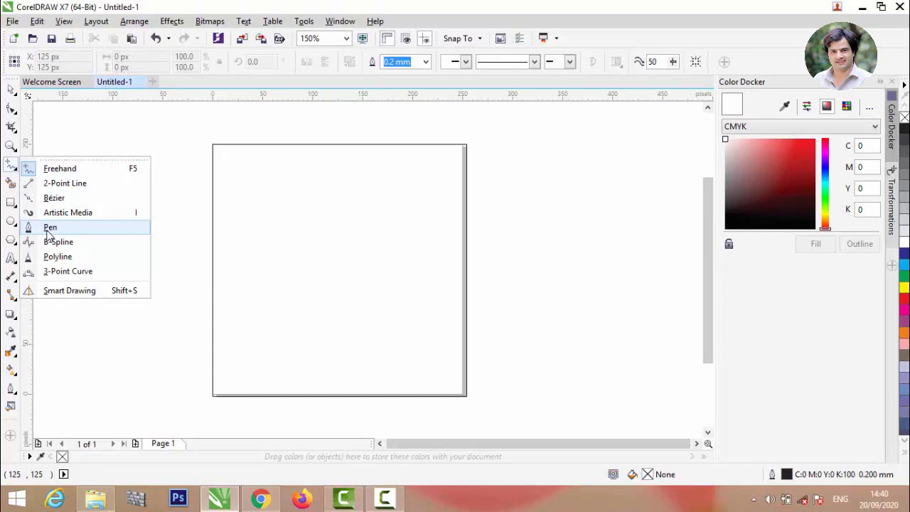
left_click(50, 227)
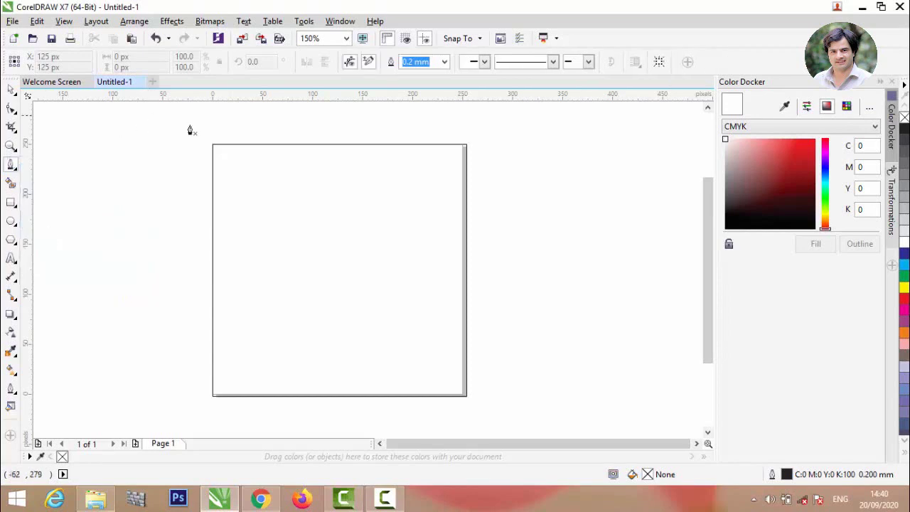
left_click(268, 145)
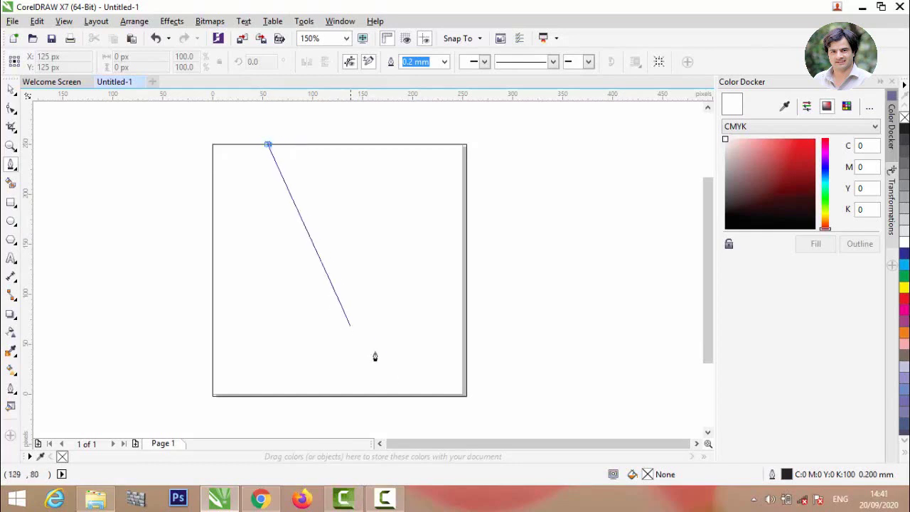
double_click(414, 399)
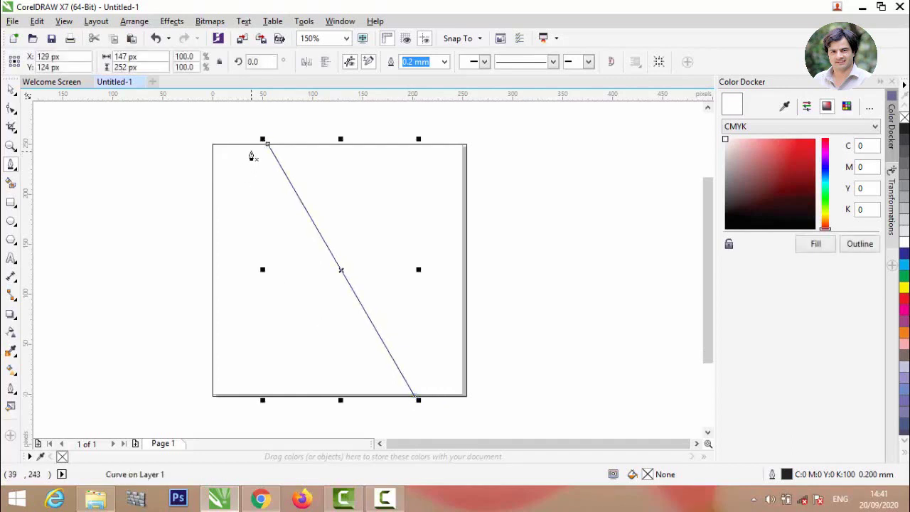
left_click(257, 145)
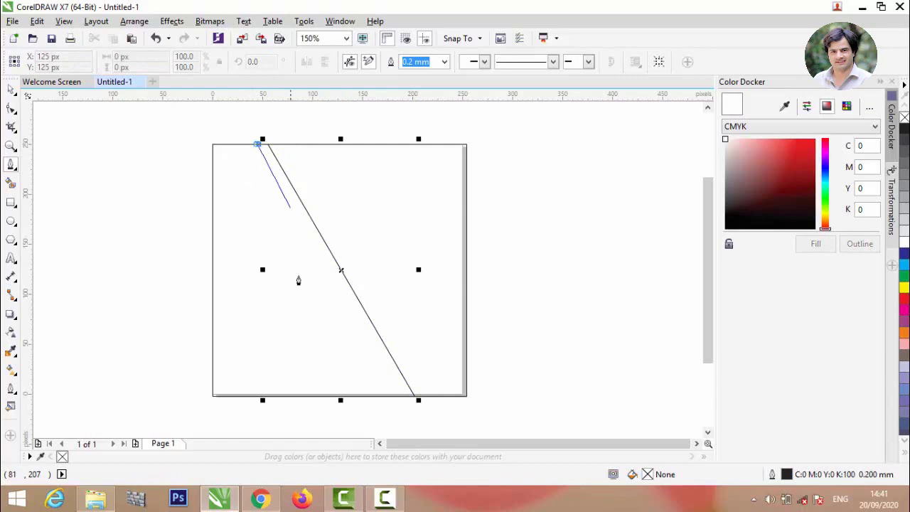
double_click(405, 396)
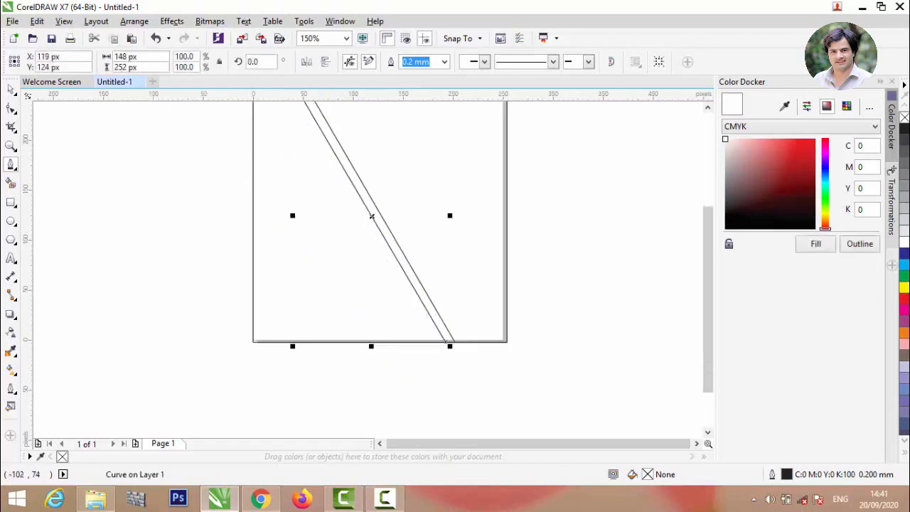
left_click(9, 91)
left_click(131, 187)
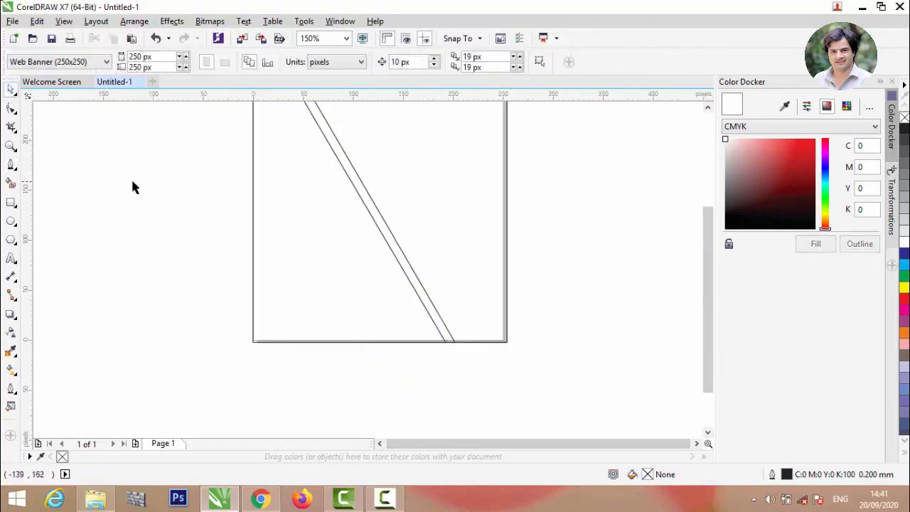
Step: Draw a circle about 189 px across over the rectangle's lower-right edge and add a concentric outer copy about 208 px across
left_click(12, 221)
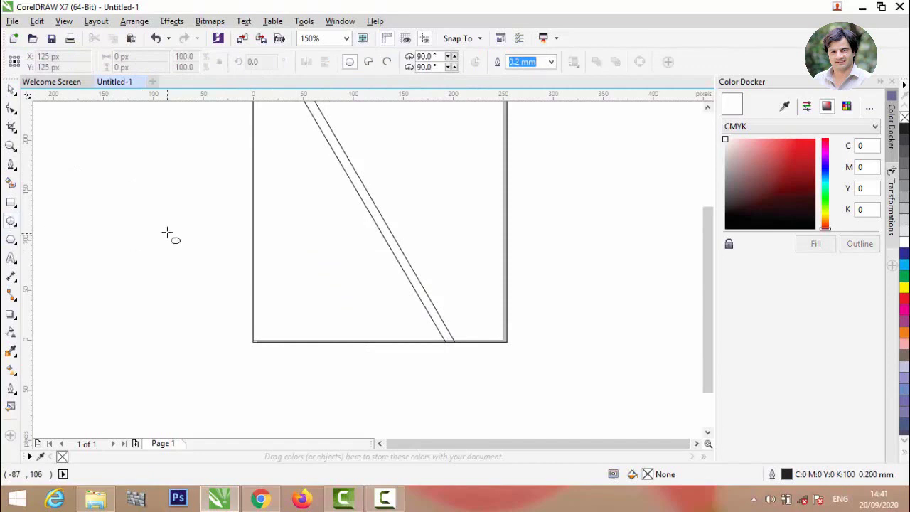
left_click_drag(148, 197, 257, 297)
key("space")
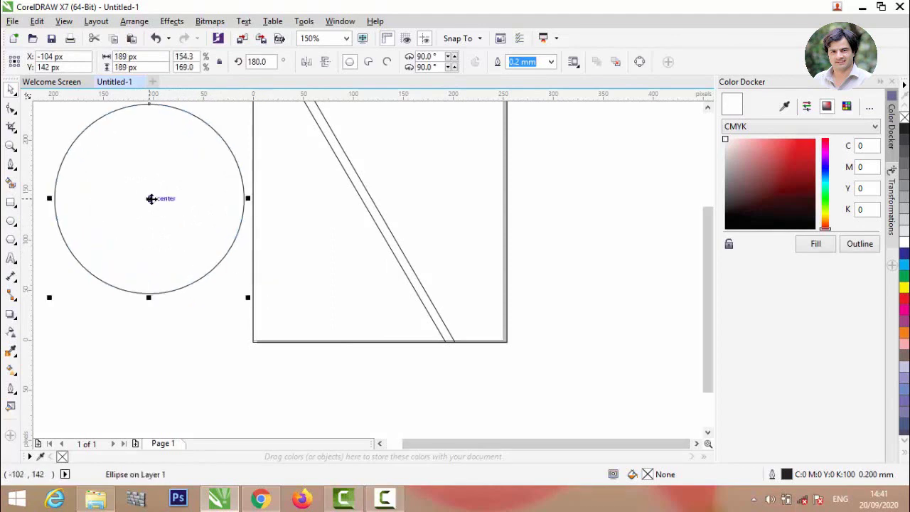
left_click_drag(148, 198, 438, 363)
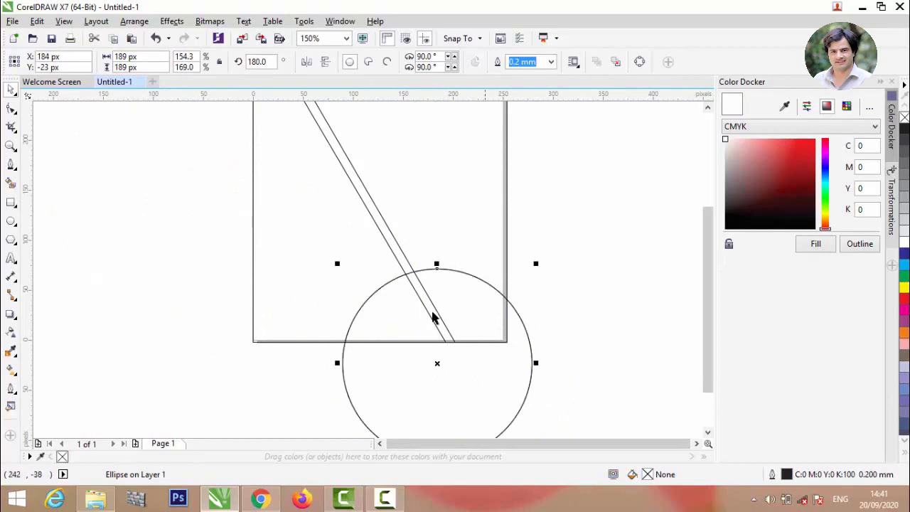
left_click_drag(337, 263, 327, 255)
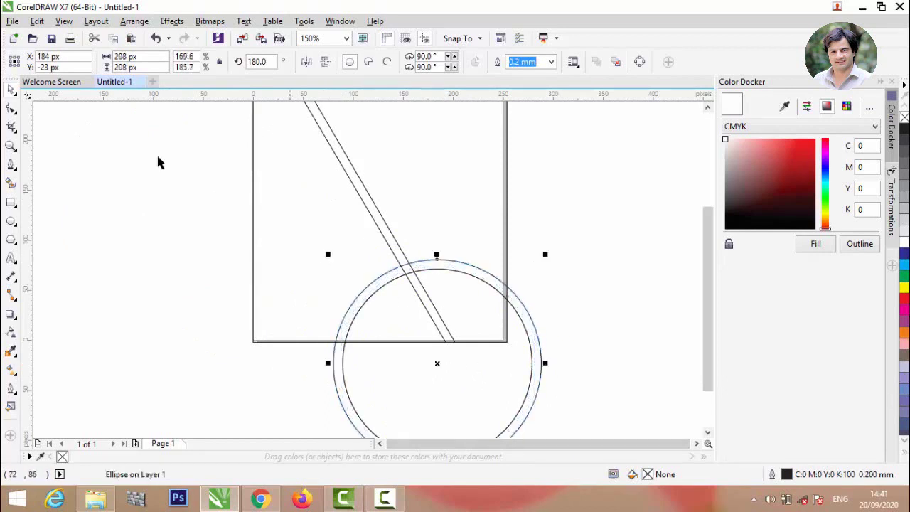
Step: Smart Fill the band between the diagonal lines and the ring segment to its left with blue-gray C40 M20 Y0 K40, without outline
left_click(11, 184)
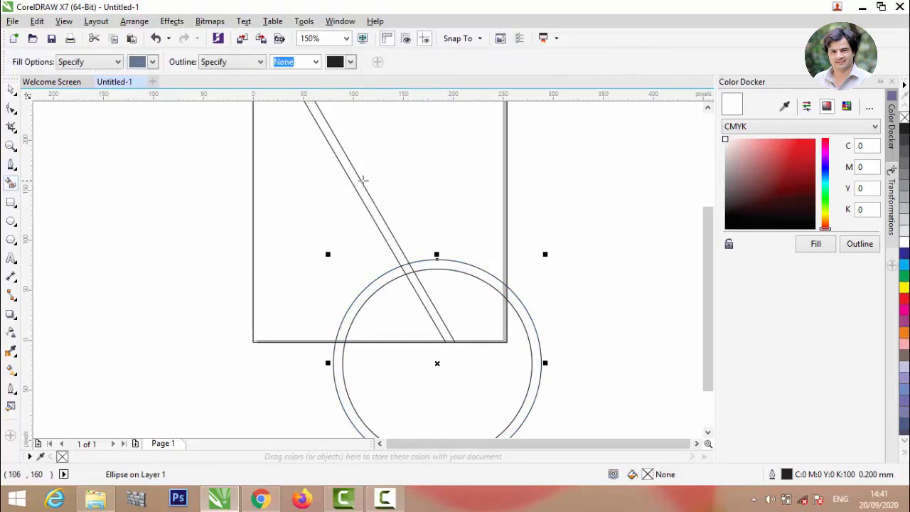
left_click(361, 184)
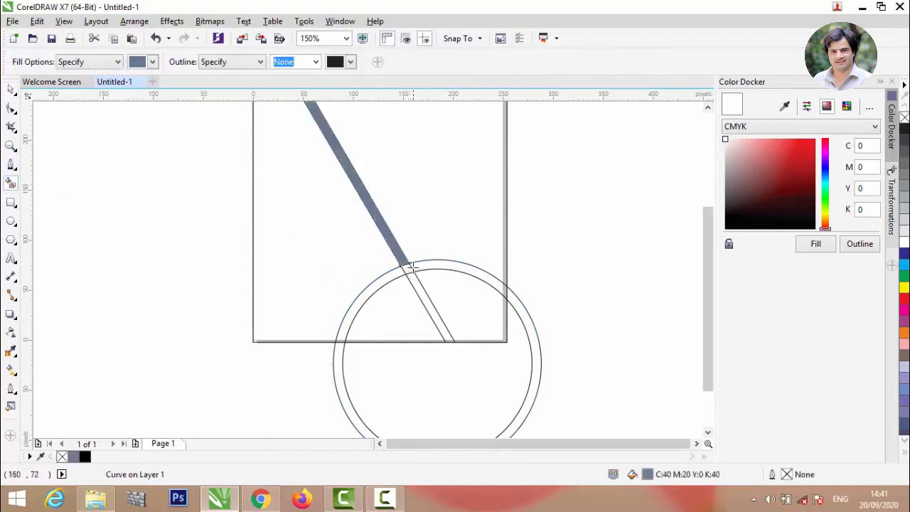
left_click(421, 285)
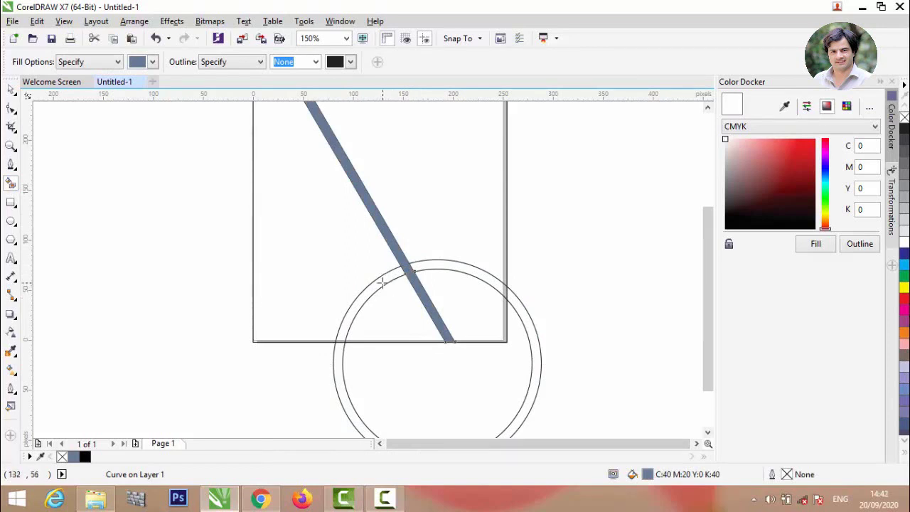
left_click(366, 294)
left_click(10, 90)
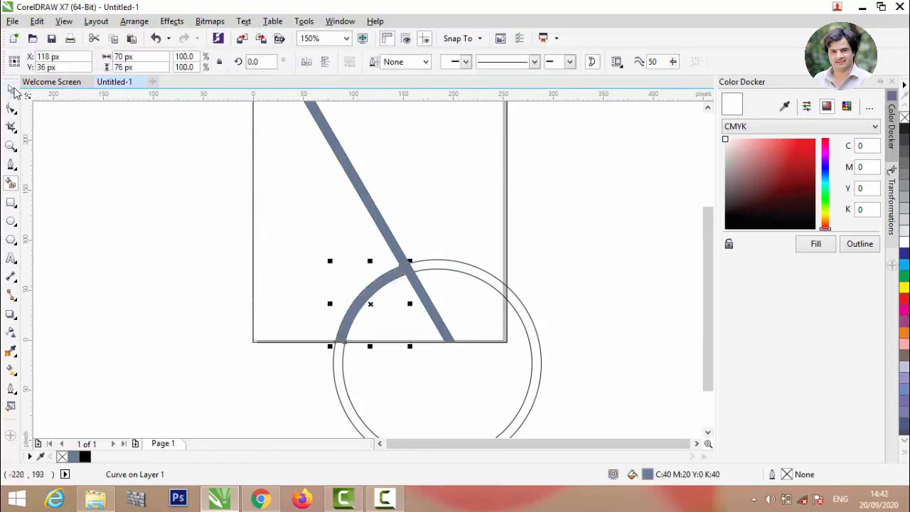
left_click(309, 230)
Step: Move the smaller circle over the rectangle's upper-left corner and the larger circle outside, below and right of the rectangle
scroll(317, 245, "down", 2)
left_click_drag(330, 304, 207, 192)
scroll(208, 156, "up", 2)
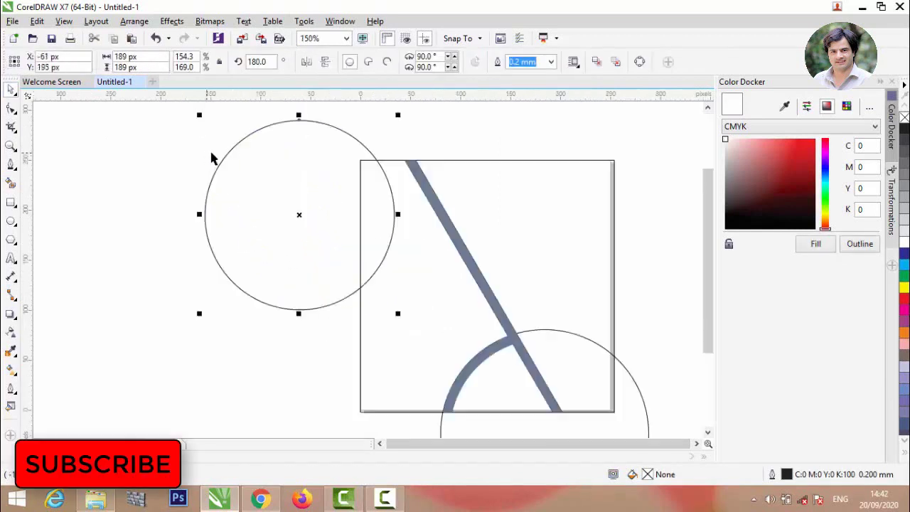
left_click_drag(353, 136, 363, 167)
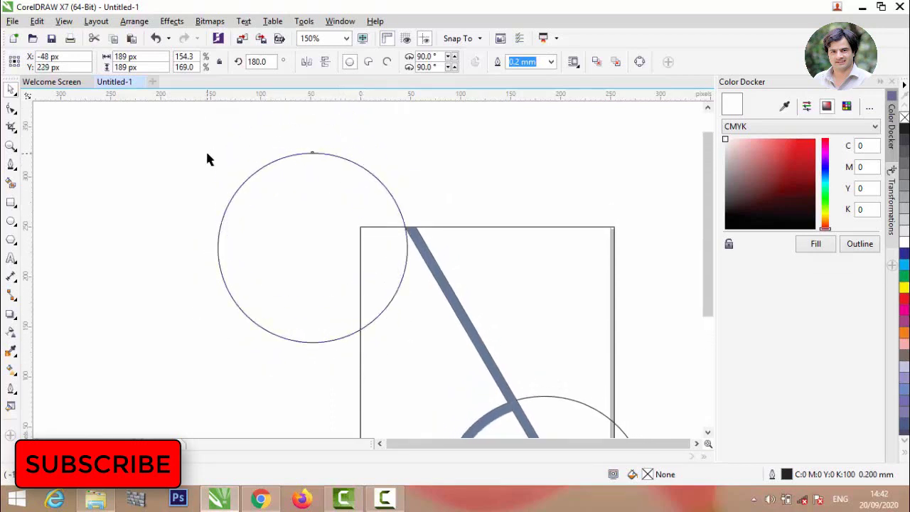
scroll(206, 151, "down", 4)
scroll(256, 236, "up", 2)
left_click_drag(272, 245, 342, 285)
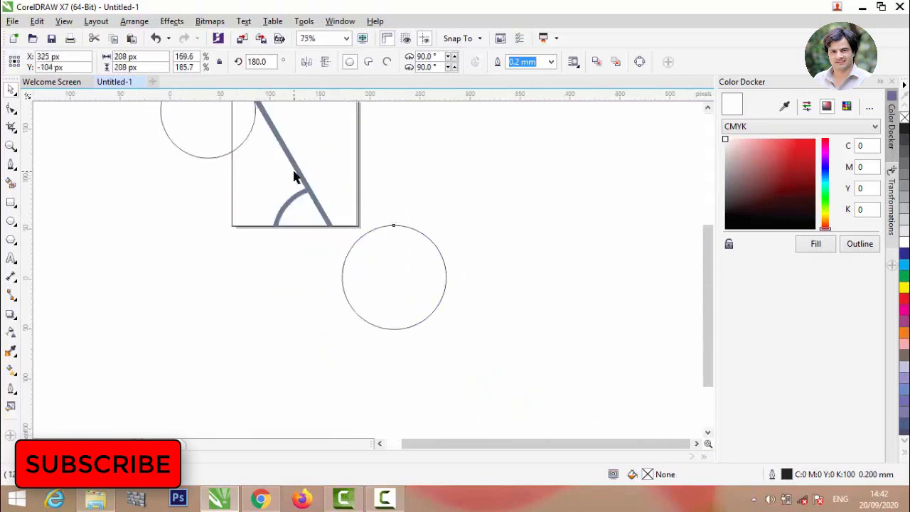
Step: Select the upper, middle and lower filled segments of the diagonal strip together
scroll(295, 175, "up", 4)
left_click(353, 252)
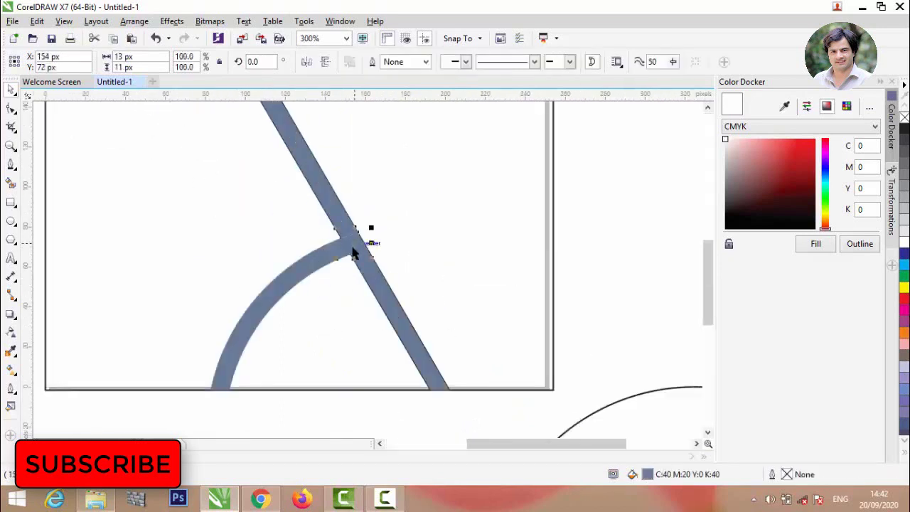
left_click(340, 210, "shift")
left_click(392, 309, "shift")
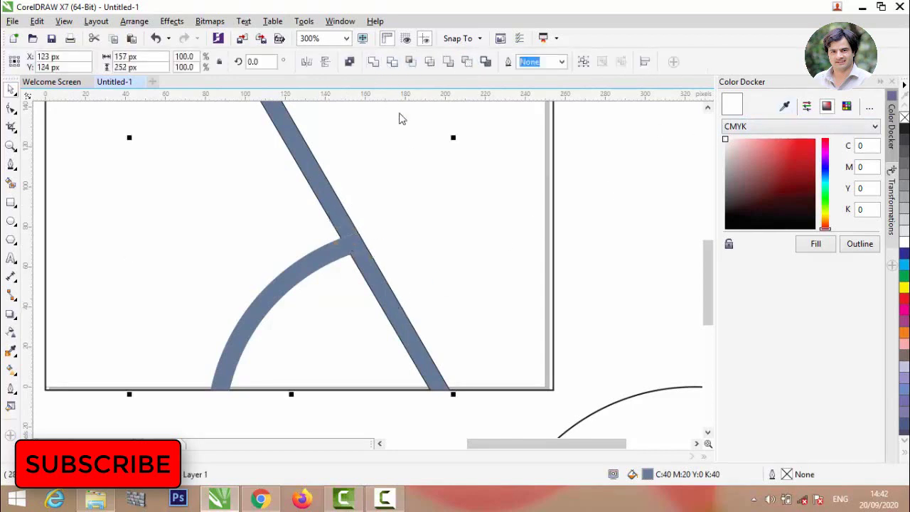
left_click(345, 177)
Step: Replace the upper-left circle with a Smart Fill shape of its overlap with the rectangle, unfilled with a 0.2 mm outline
scroll(345, 179, "down", 1)
scroll(293, 212, "down", 2)
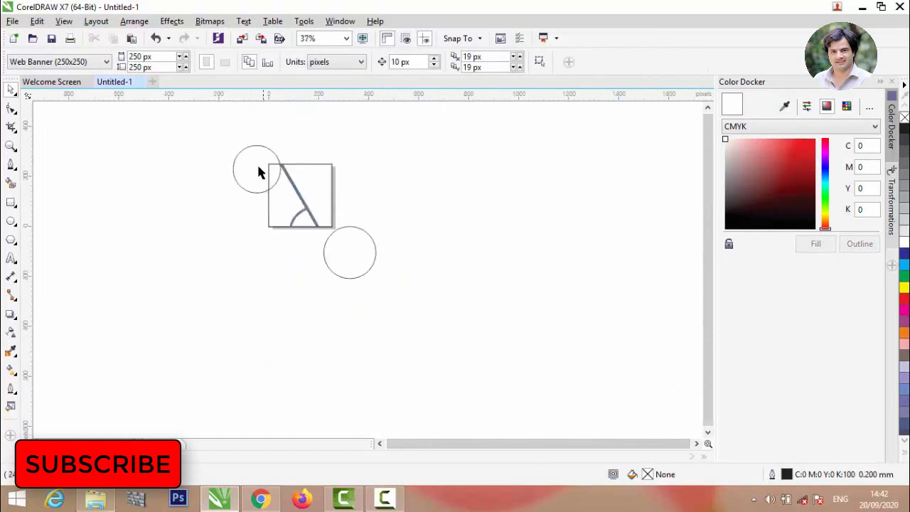
scroll(256, 156, "up", 1)
scroll(278, 171, "up", 1)
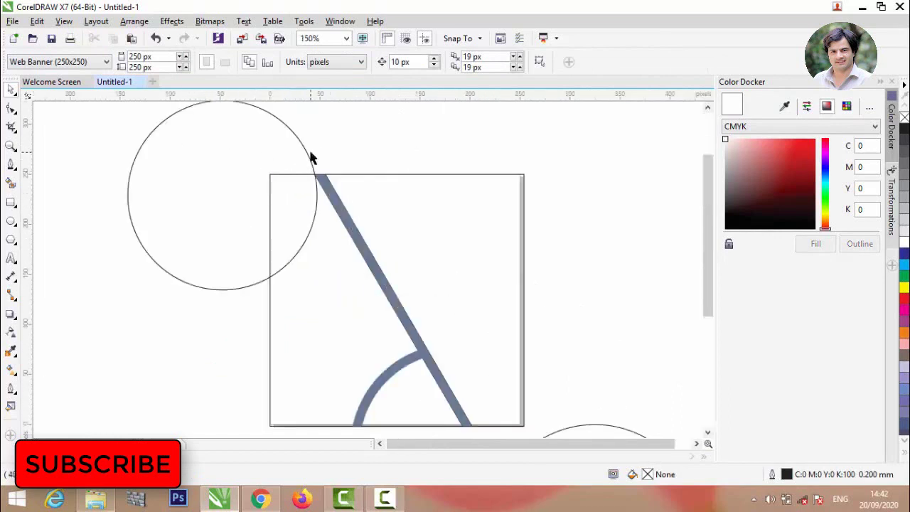
left_click(307, 159)
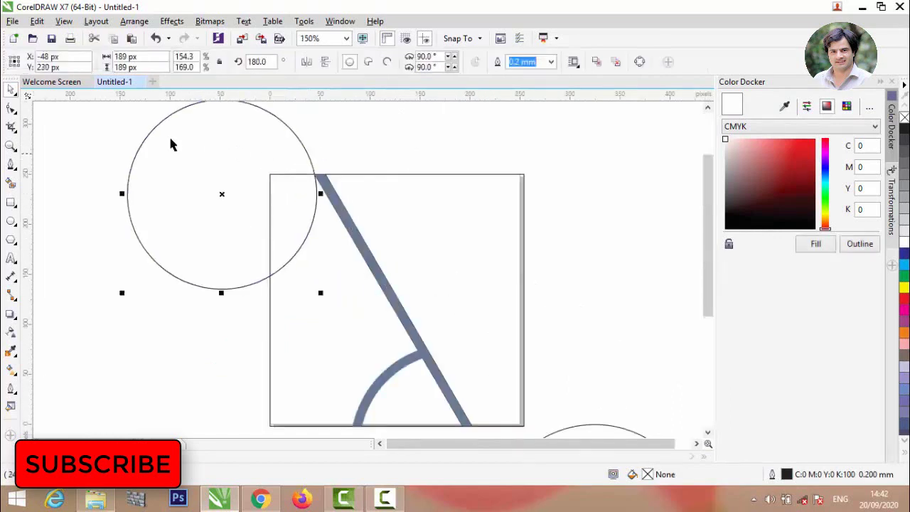
left_click(11, 183)
left_click(290, 203)
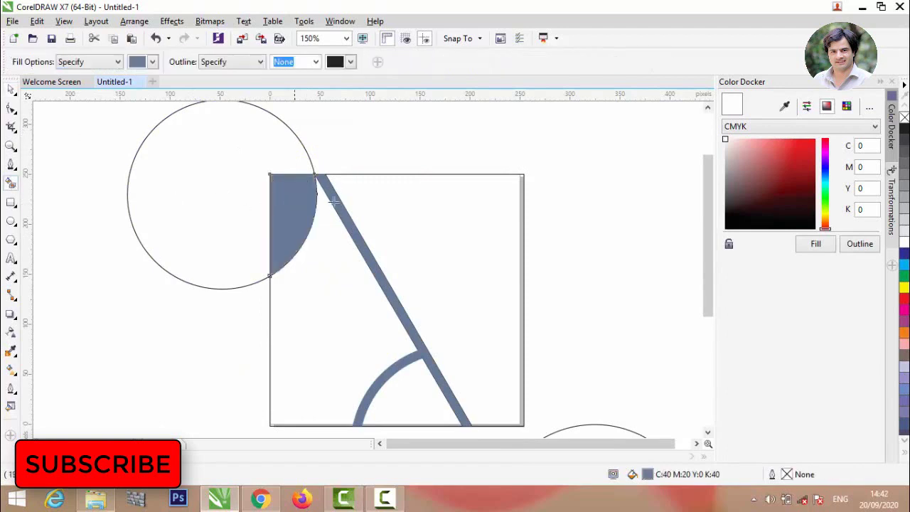
key("space")
left_click(904, 121)
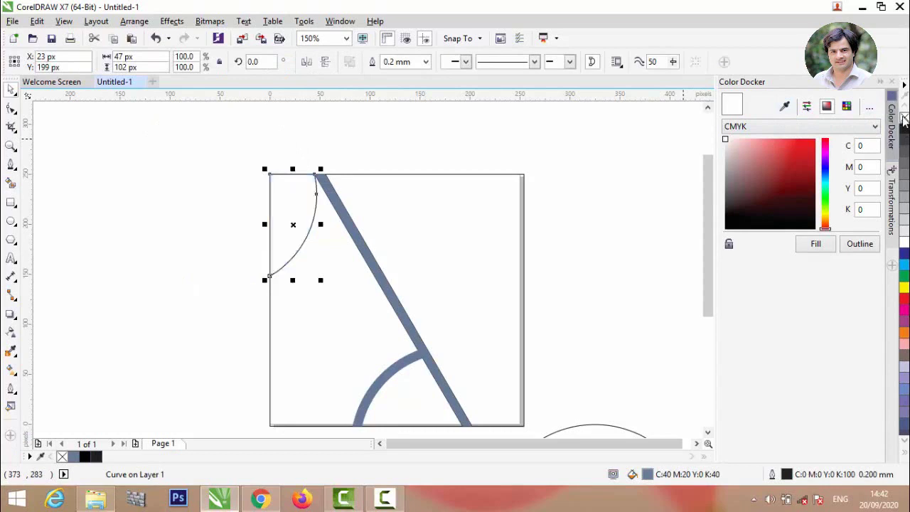
left_click(265, 119)
Step: Delete the remaining large circle outside the rectangle's lower-right corner
scroll(267, 160, "down", 2)
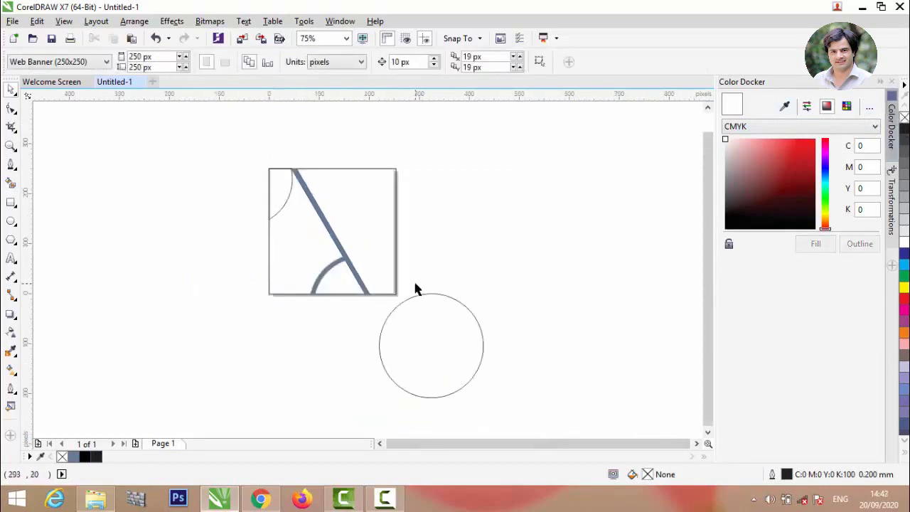
scroll(426, 367, "up", 2)
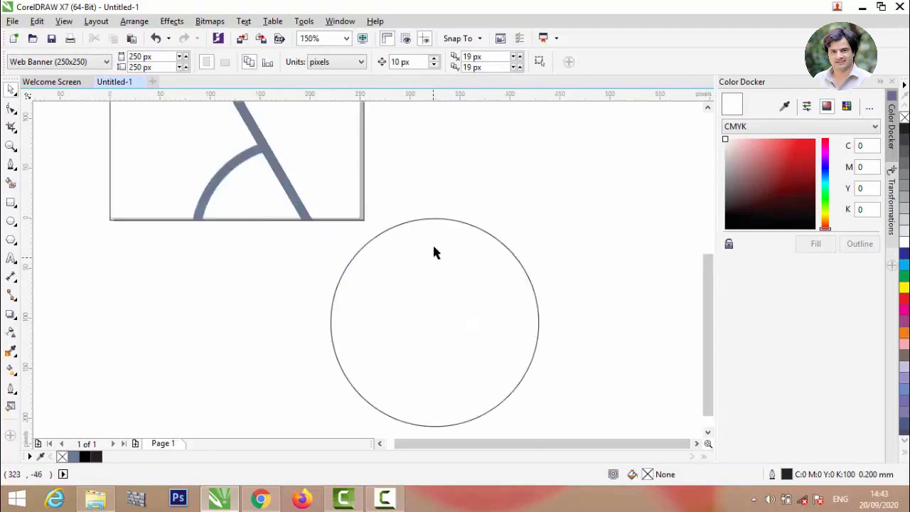
left_click(460, 218)
key("Delete")
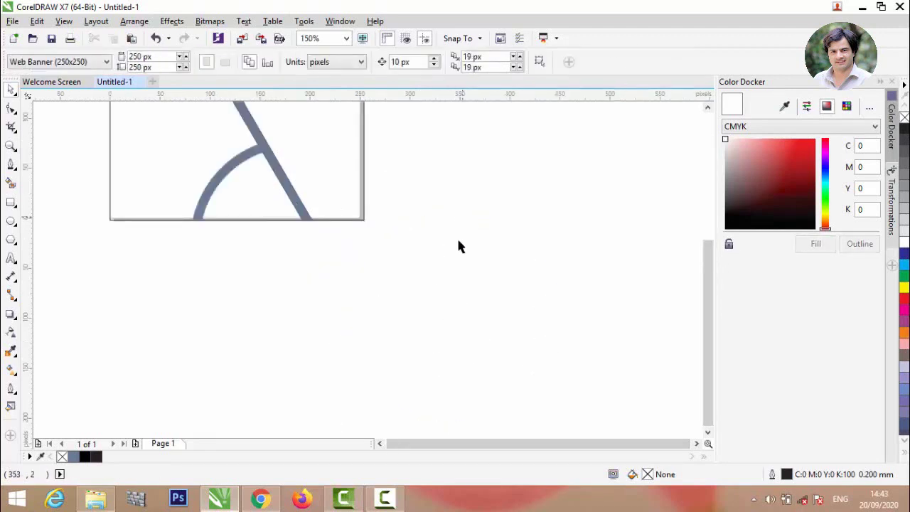
scroll(448, 351, "down", 2)
scroll(430, 322, "up", 2)
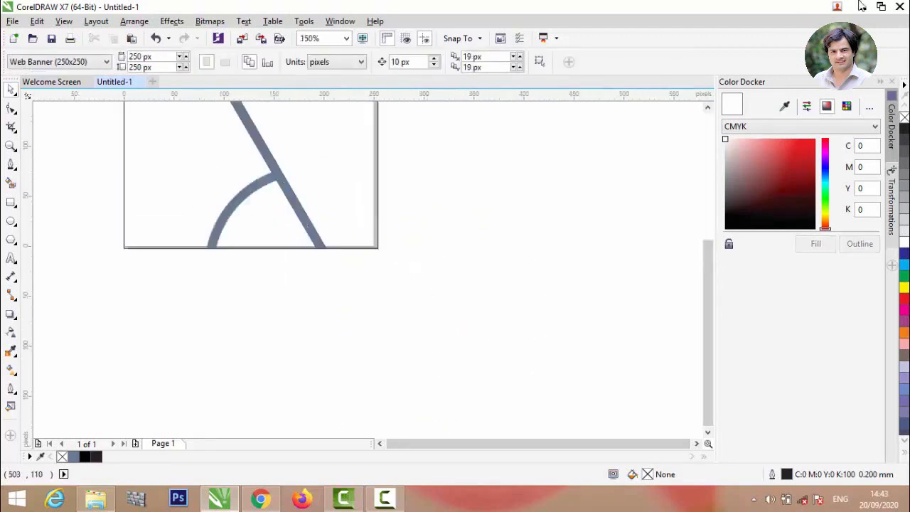
Step: Import the red shades image from the Colour Shades folder and place it beside the page's right edge
left_click(862, 6)
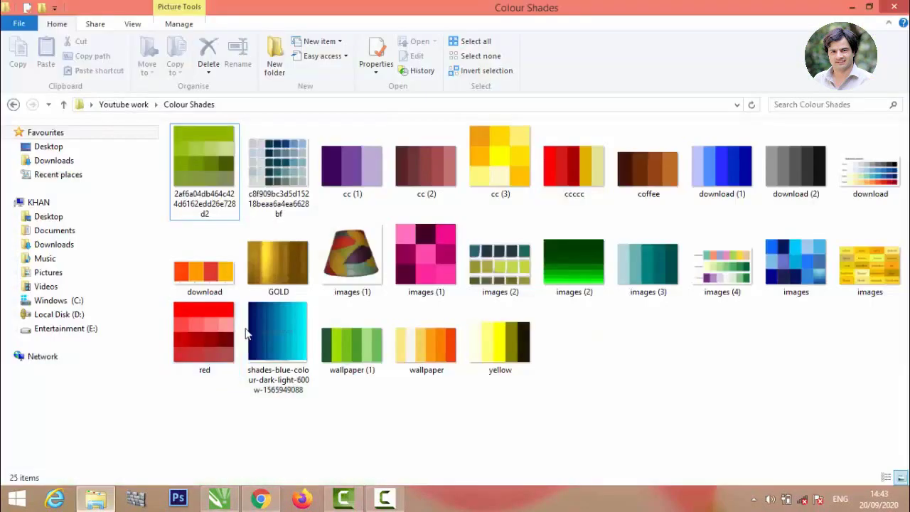
left_click(95, 499)
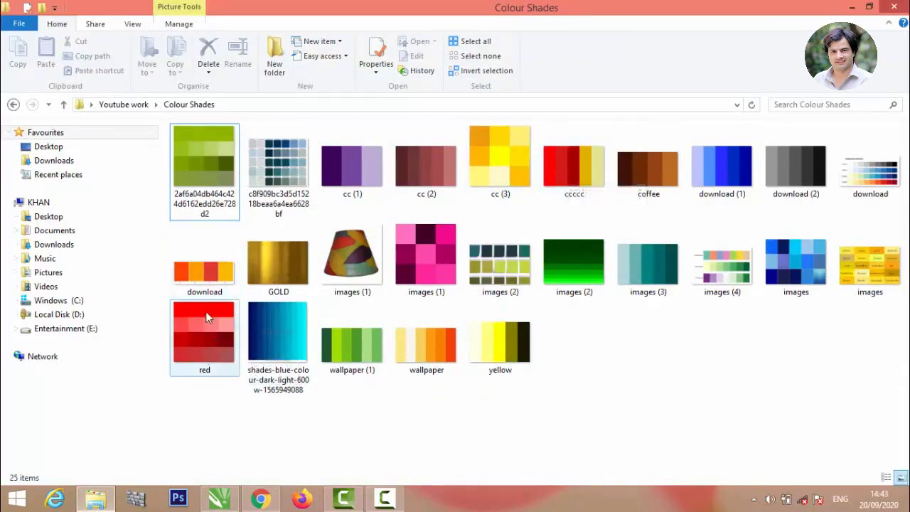
left_click_drag(207, 318, 455, 250)
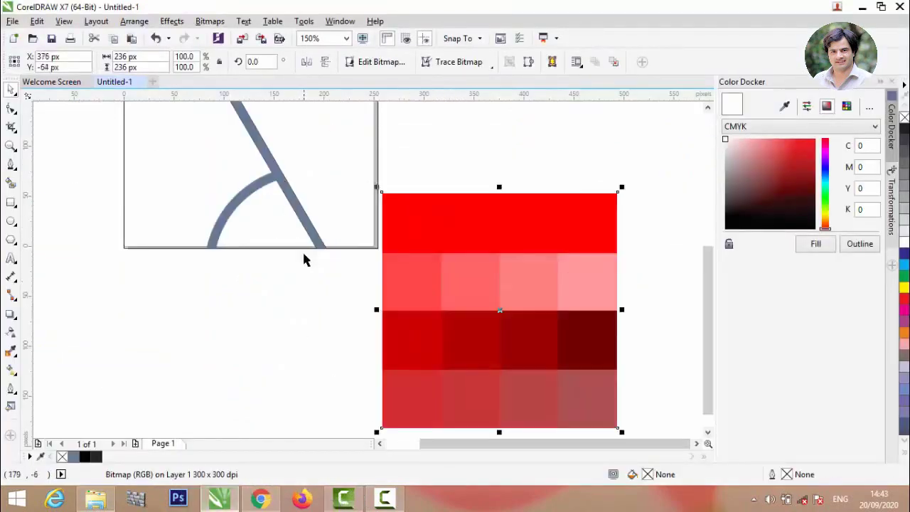
scroll(303, 260, "down", 1)
scroll(239, 121, "up", 1)
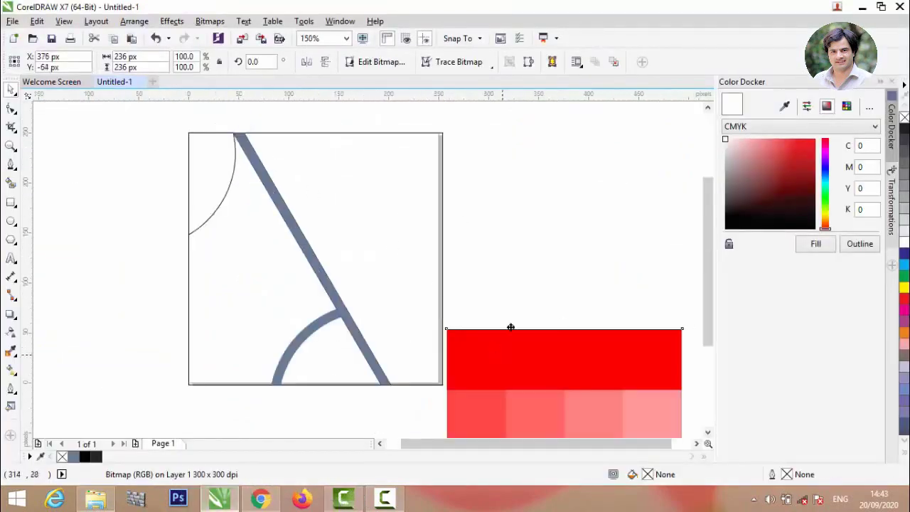
left_click_drag(510, 327, 530, 237)
Step: Fill the diagonal strip with orange-red #FE4C00, adjusting the hue from a red sampled in the palette image
left_click(297, 232)
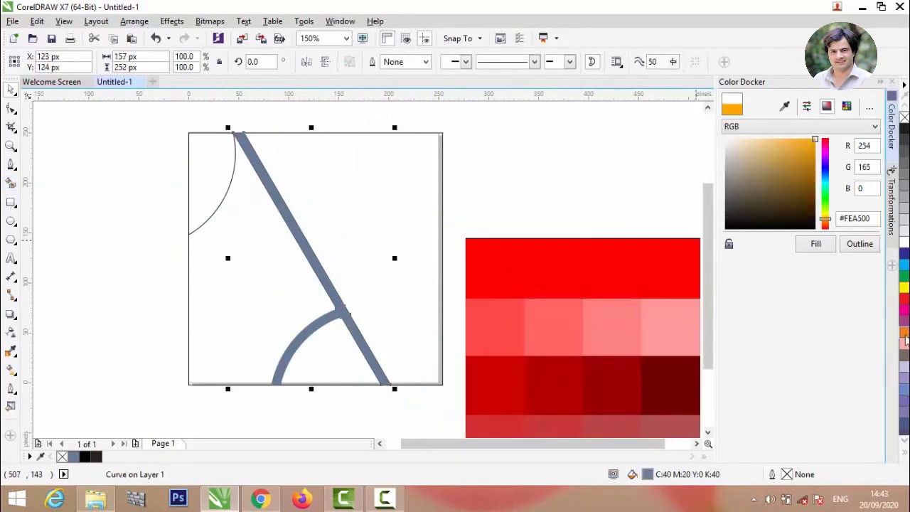
left_click(904, 333)
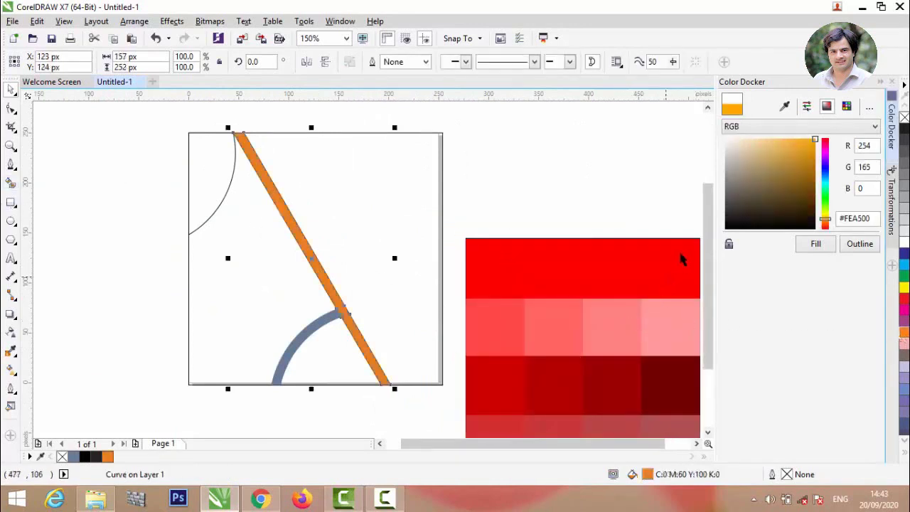
left_click(784, 106)
left_click(547, 278)
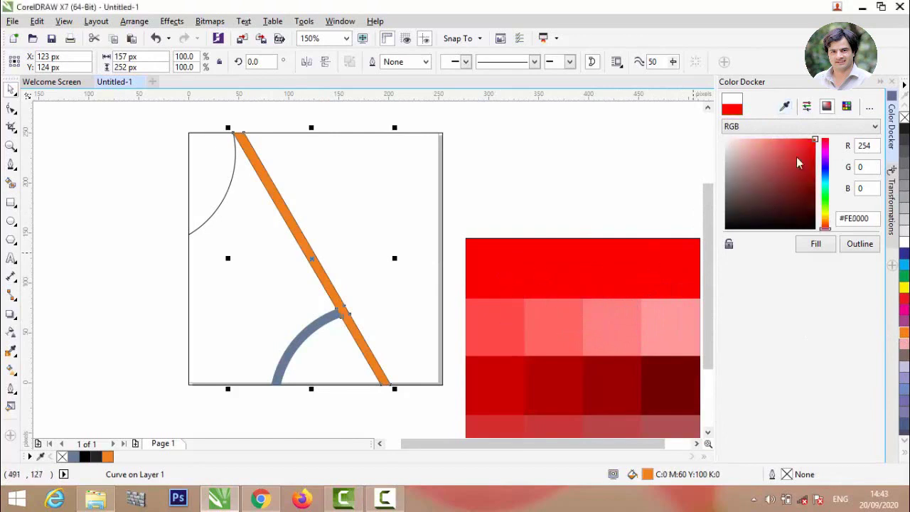
mouse_move(831, 227)
left_mouse_down()
mouse_move(823, 219)
mouse_move(828, 229)
left_mouse_up()
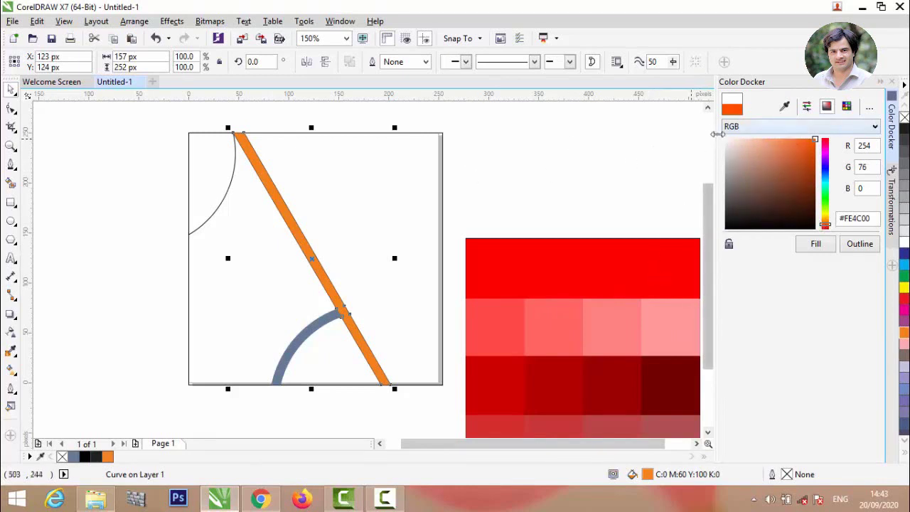
left_click(815, 246)
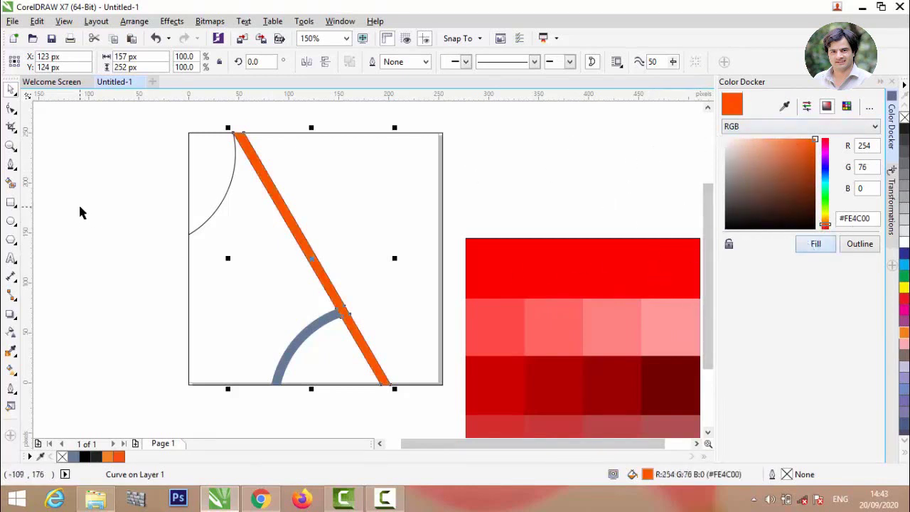
left_click(79, 205)
scroll(487, 245, "down", 2)
left_click(519, 277)
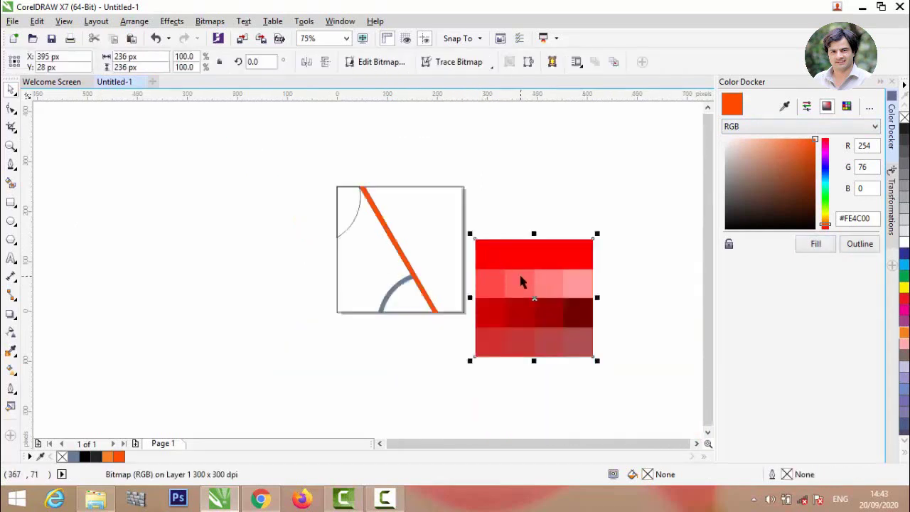
left_click(548, 131)
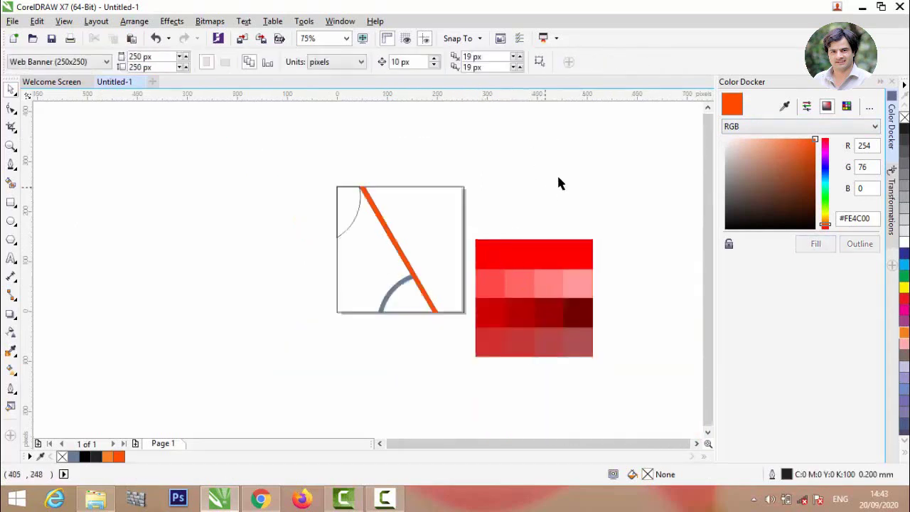
scroll(406, 300, "up", 1)
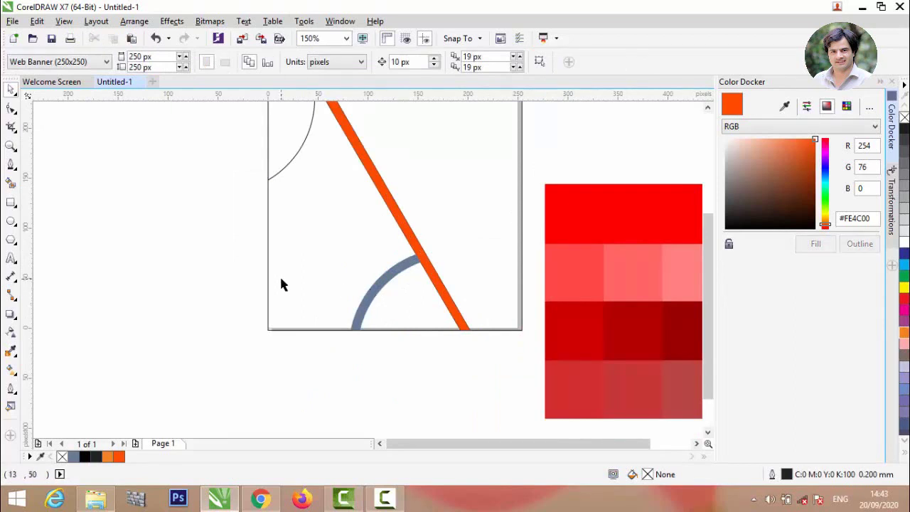
scroll(281, 293, "down", 1)
scroll(369, 238, "up", 2)
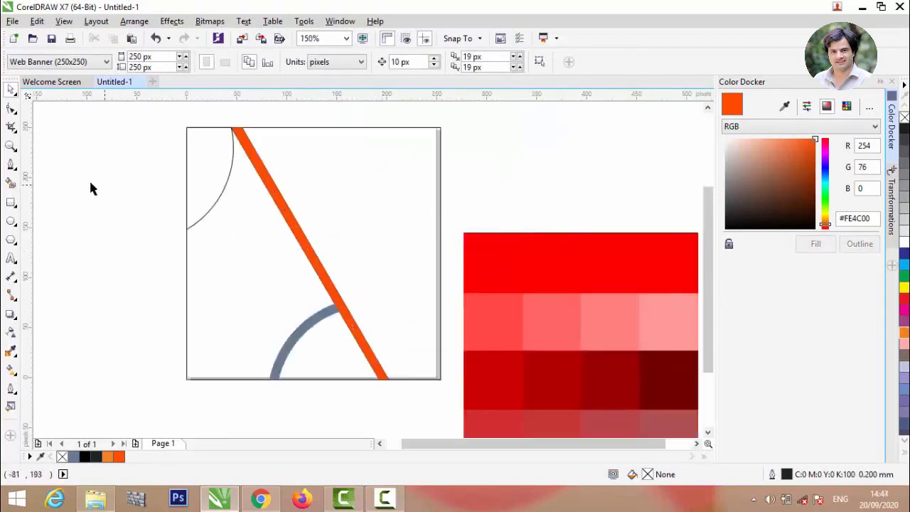
Step: Create a Smart Fill shape from the area right of the diagonal strip and fill it with dark teal #00404D
left_click(11, 183)
left_click(423, 203)
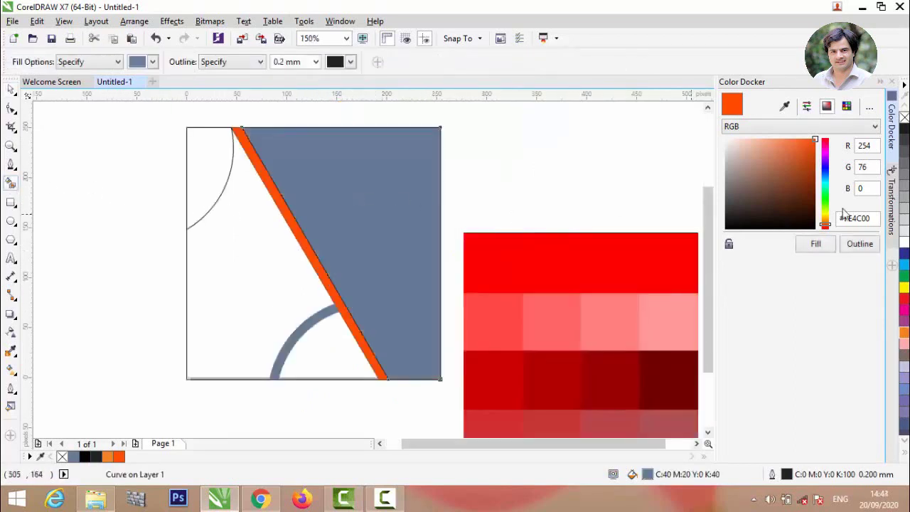
left_click(825, 179)
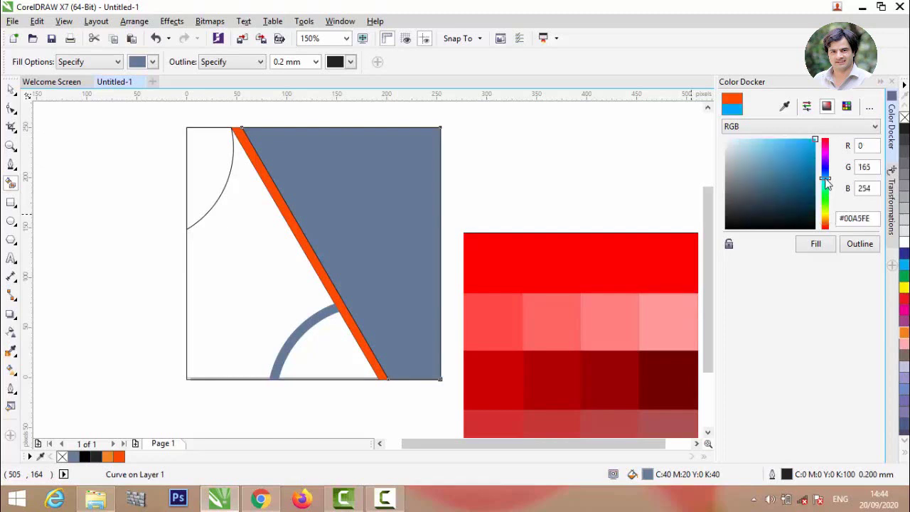
left_click(826, 182)
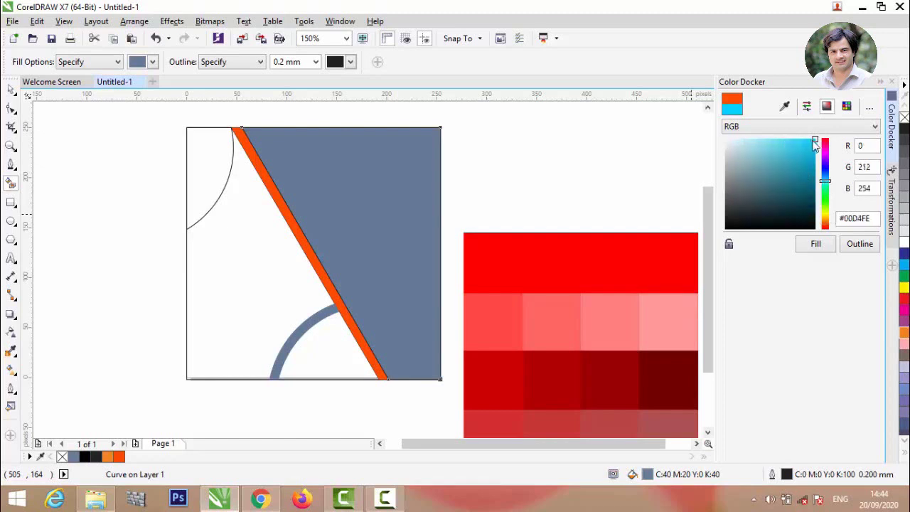
left_click_drag(814, 144, 817, 201)
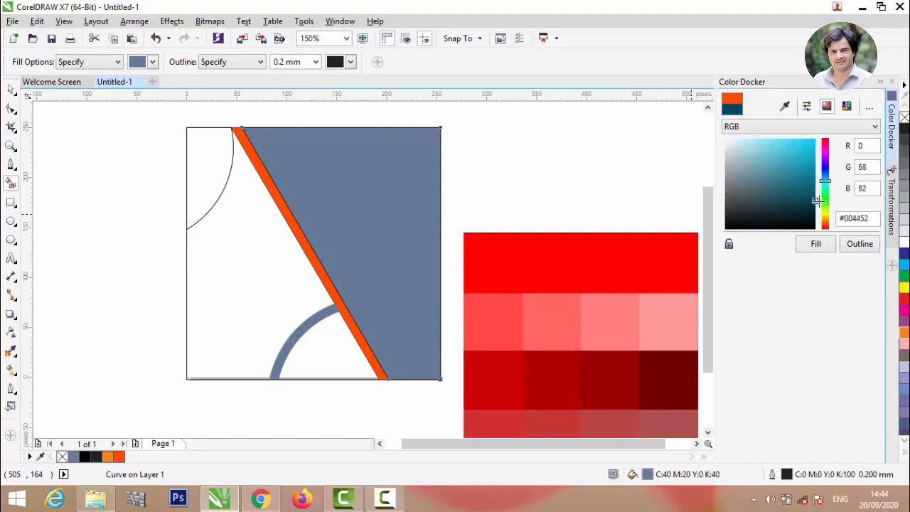
left_click(815, 244)
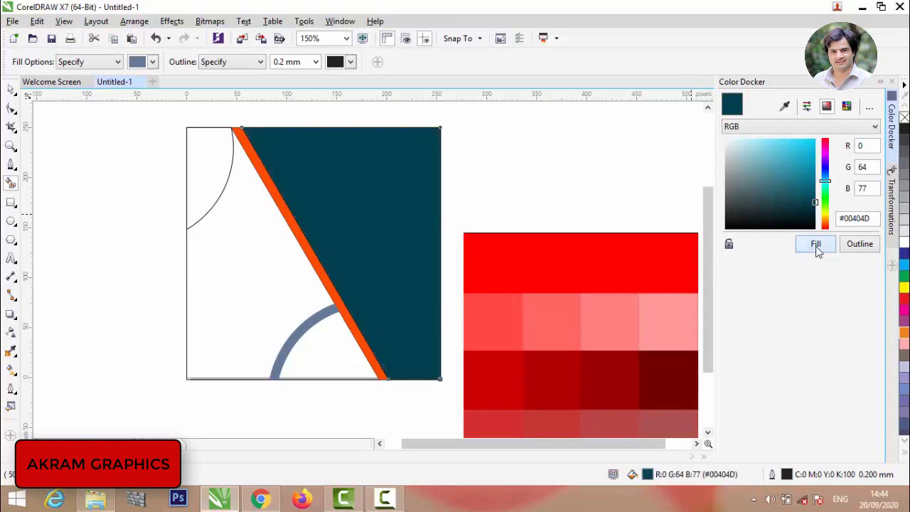
Step: Darken the fill of the teal shape right of the strip to #00333D and deselect it
left_click(812, 205)
left_click_drag(812, 205, 825, 207)
left_click(816, 245)
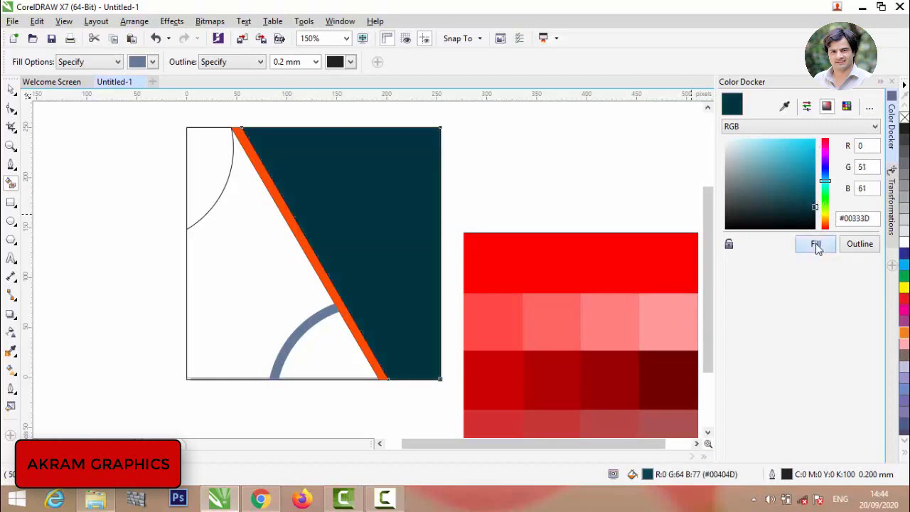
left_click(9, 91)
left_click(206, 197)
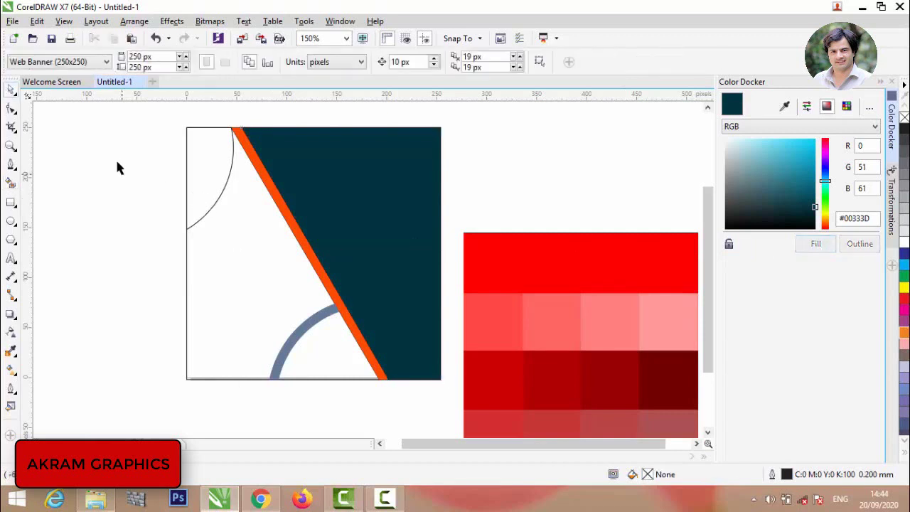
Step: Draw a rectangle about 67 × 68 px outside the page's left side and set its width to 68 px
left_click(11, 202)
left_click_drag(74, 151, 132, 209)
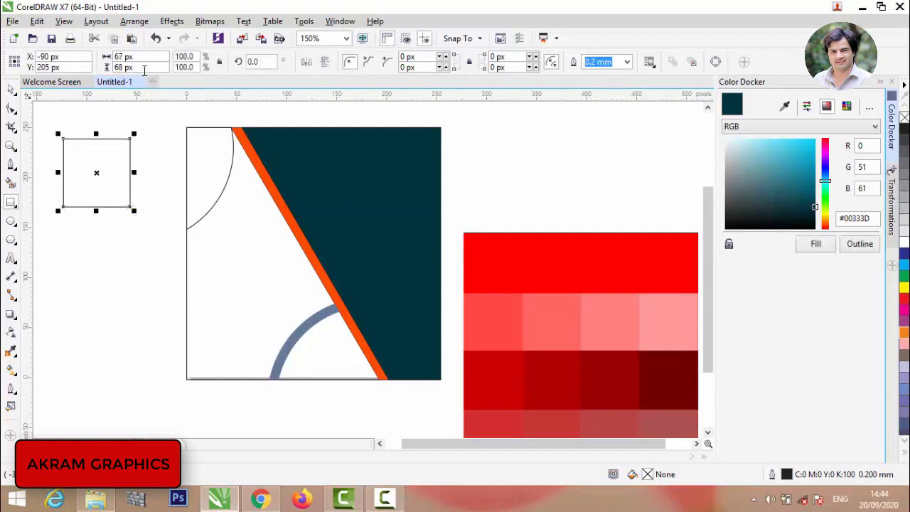
left_click_drag(144, 69, 103, 61)
type("68")
key("Return")
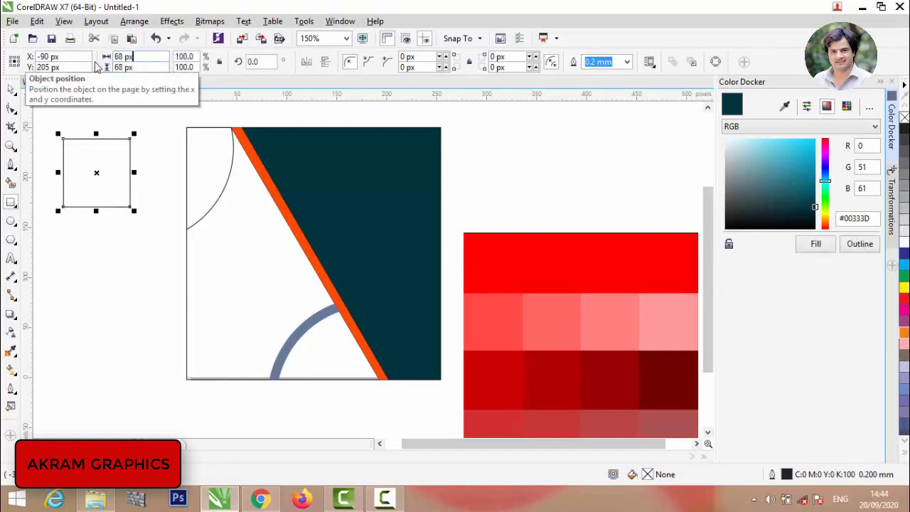
Step: Move the small square down toward the page's left edge and enlarge it to about 99 × 99 px
left_click(12, 89)
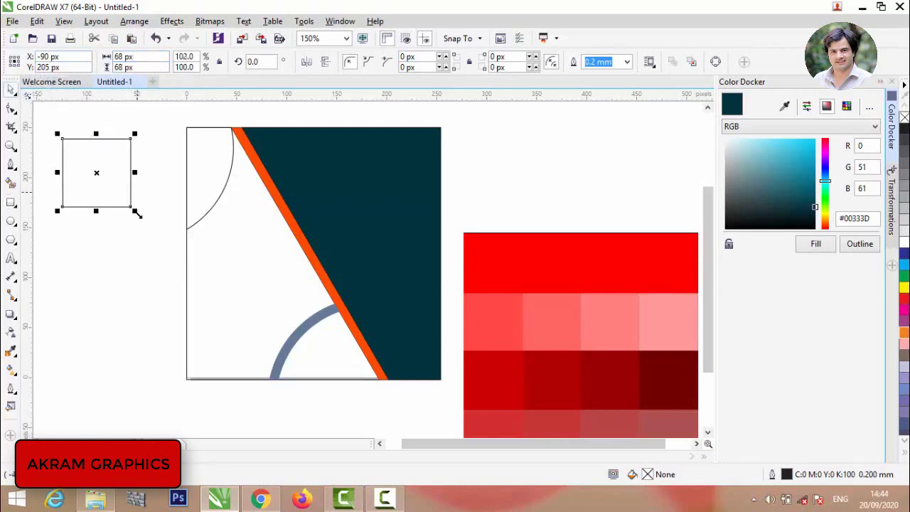
left_click_drag(100, 176, 139, 233)
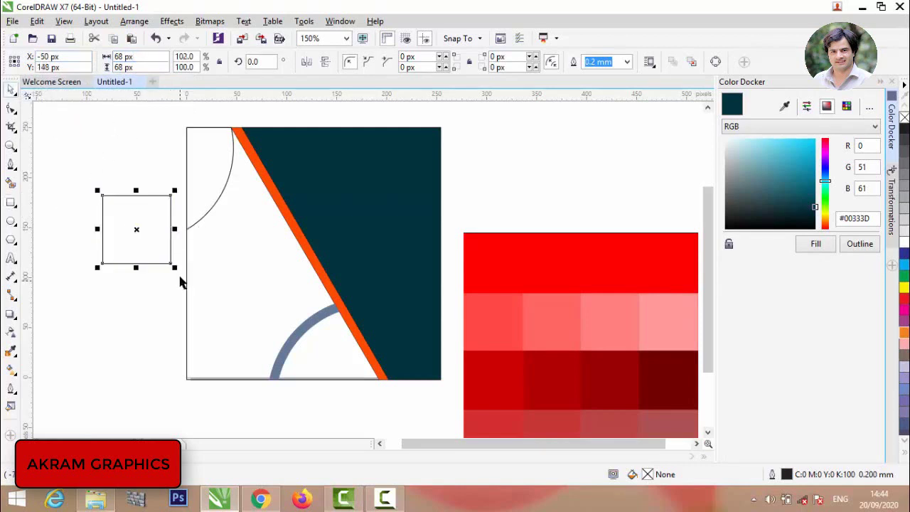
left_click_drag(176, 267, 207, 295)
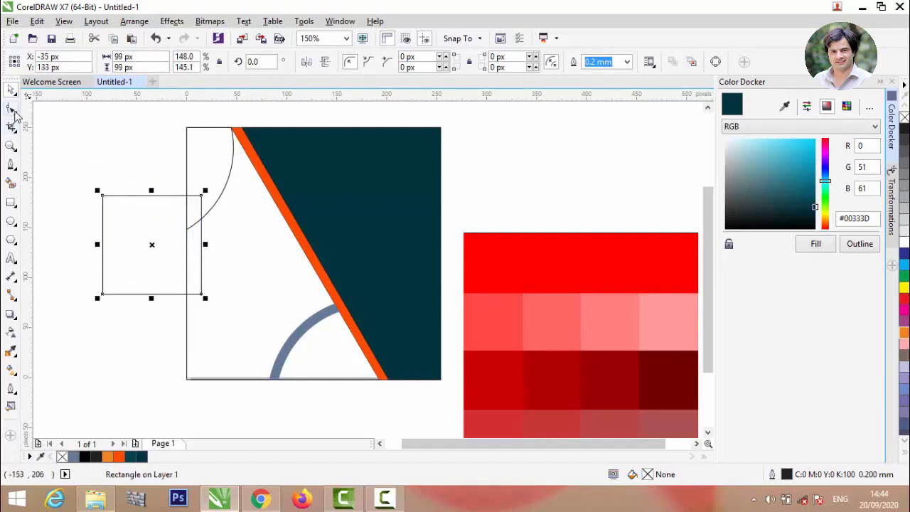
Step: Round all four corners of the square to a radius of about 5 px with the Shape tool
left_click(11, 108)
mouse_move(105, 201)
left_mouse_down()
mouse_move(120, 199)
mouse_move(107, 197)
left_mouse_up()
scroll(106, 197, "up", 3)
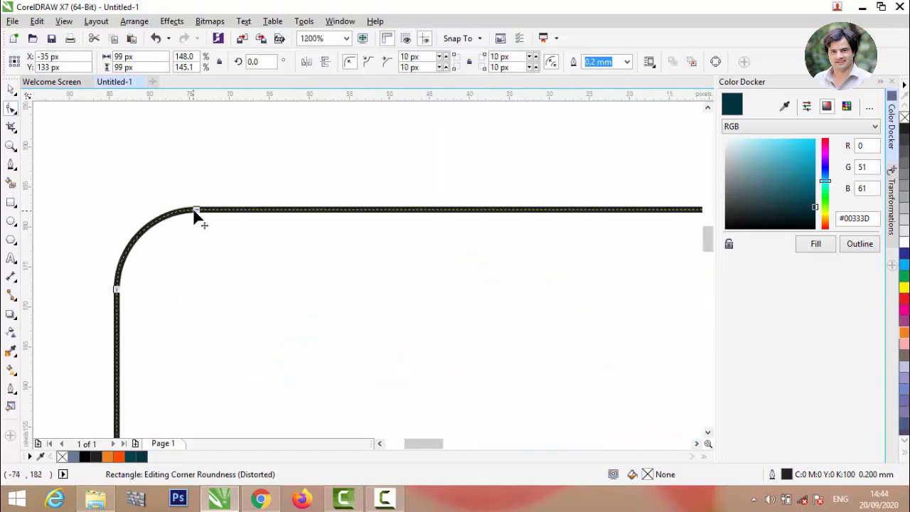
left_click_drag(194, 213, 153, 208)
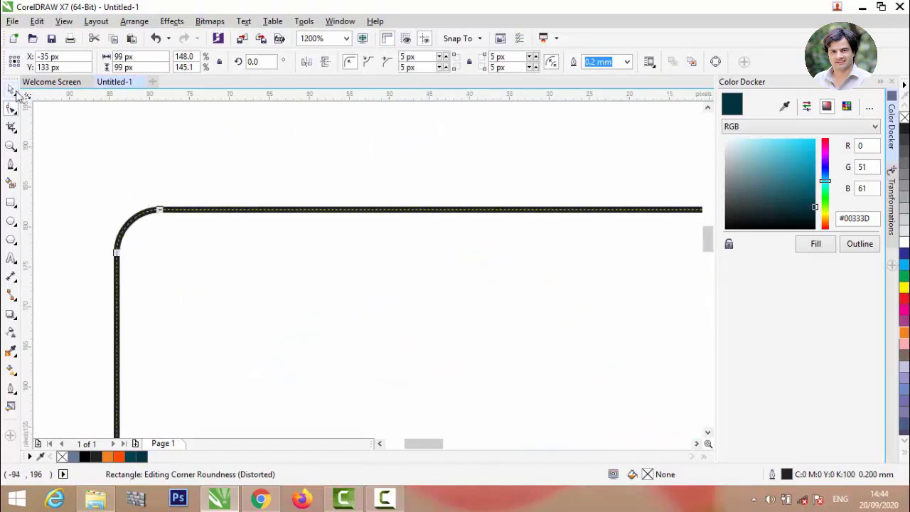
Step: Move the rounded square onto the page so it overlaps the diagonal strip, centred at about X 55 px, Y 150 px
left_click(13, 90)
left_click(90, 129)
scroll(138, 178, "down", 5)
left_click_drag(151, 174, 241, 157)
scroll(269, 117, "up", 3)
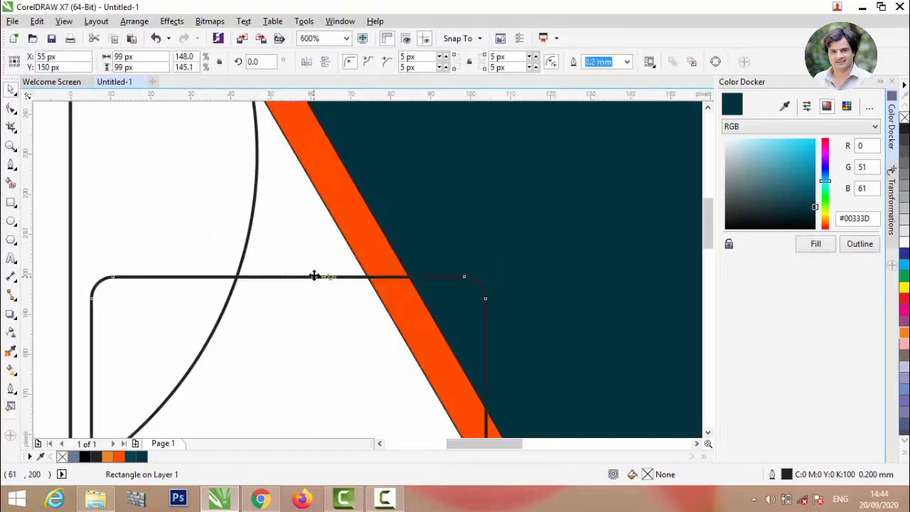
left_click(313, 276)
left_click(501, 279)
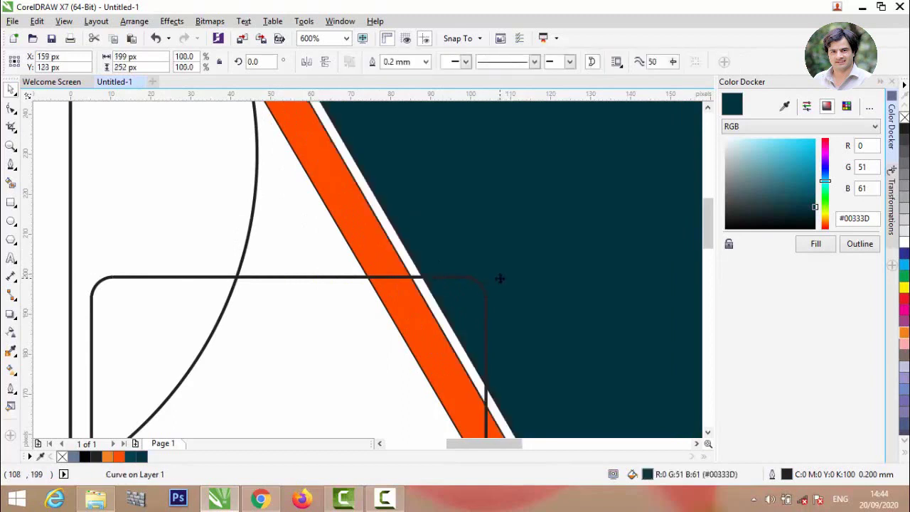
key("ctrl+z")
Step: Turn the rounded square into a diamond of about 49 px rotated to 314.296°, and place it outside the page's upper-left edge
left_click(328, 281)
left_click(329, 277)
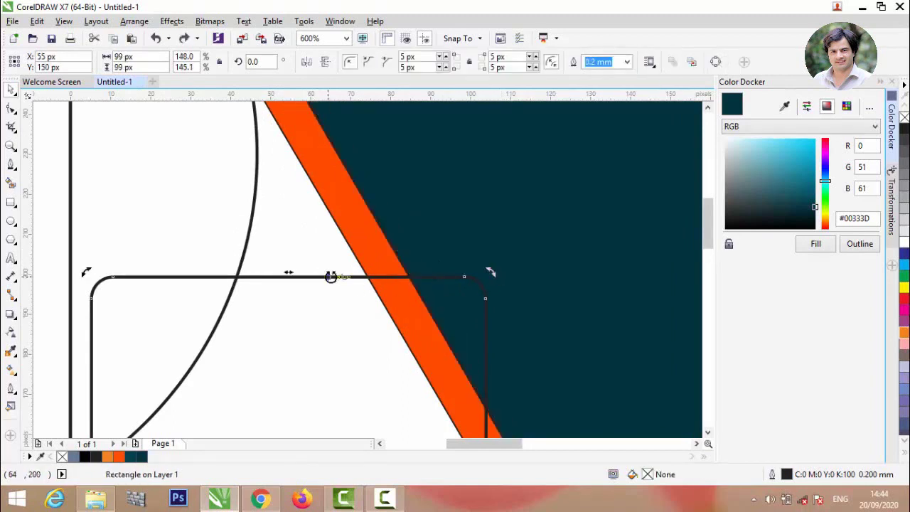
left_click_drag(490, 271, 508, 378)
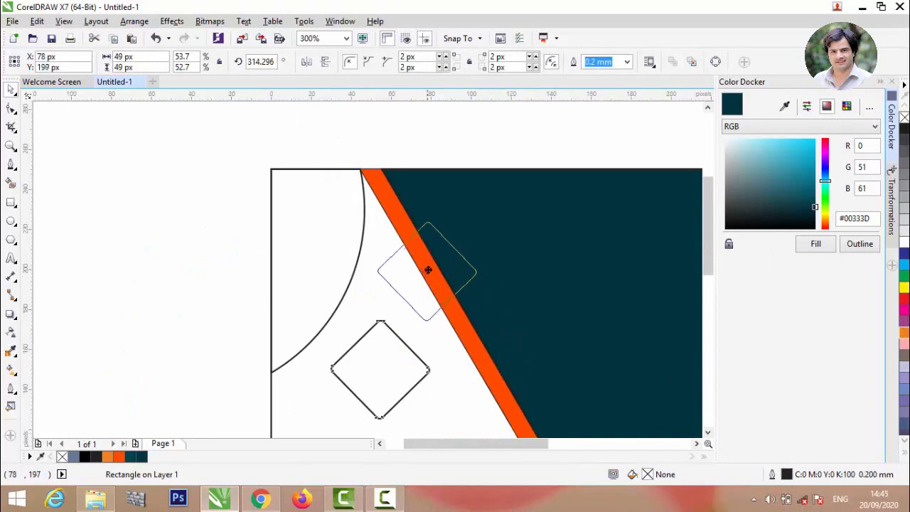
left_click_drag(427, 263, 150, 213)
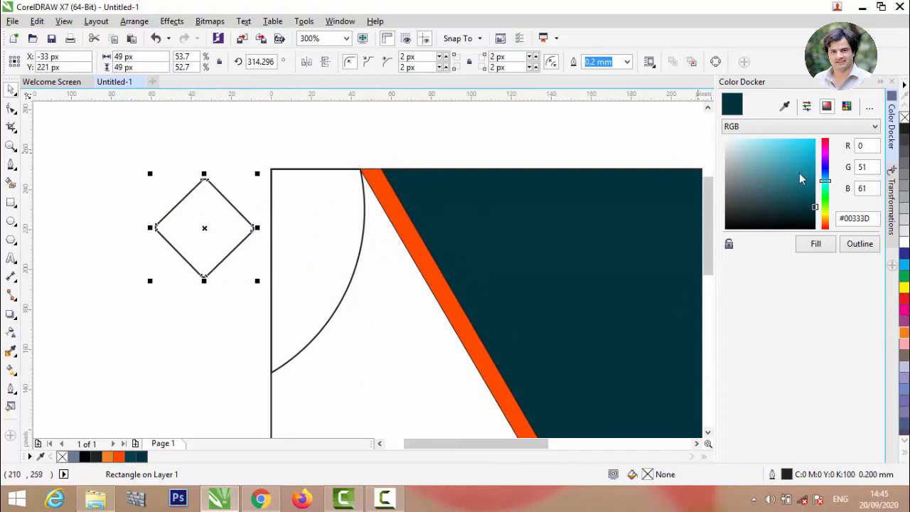
Step: Fill the diamond with the strip's sampled orange-red #FE4C00 and move it over the upper part of the strip
left_click(785, 106)
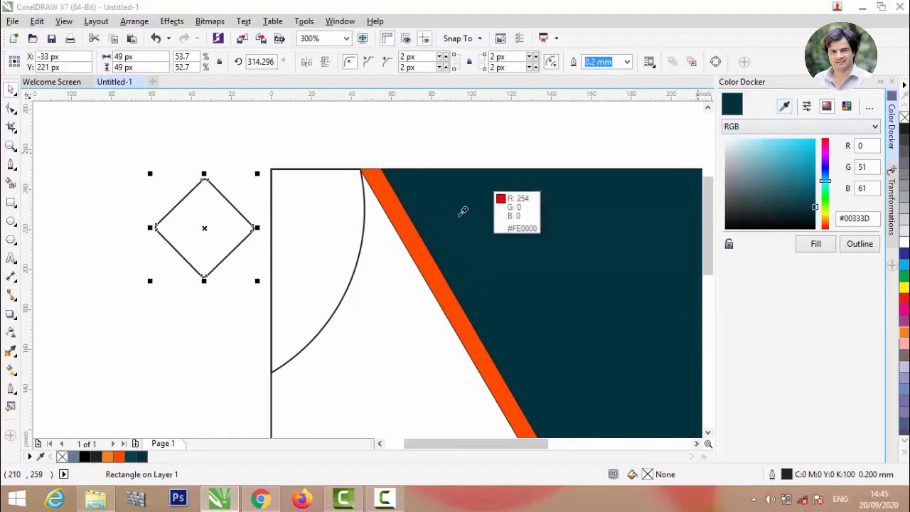
left_click(423, 250)
left_click(816, 243)
left_click(140, 146)
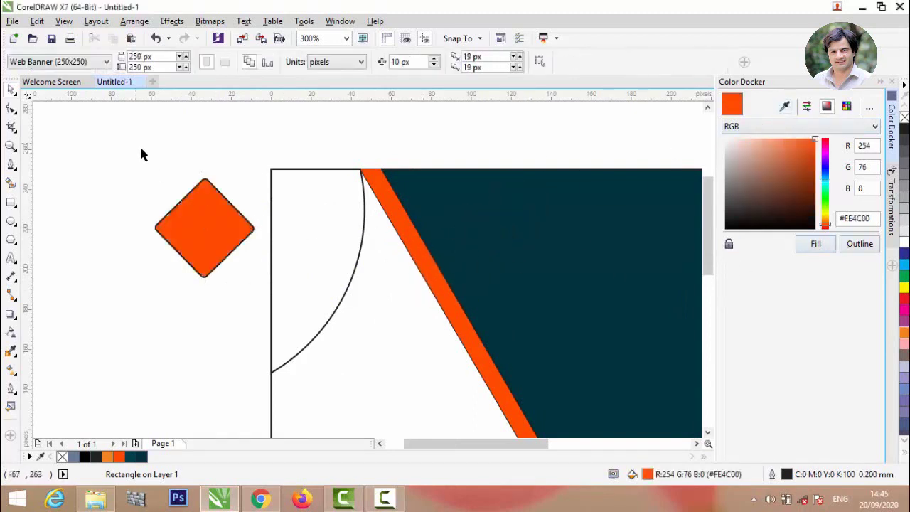
left_click_drag(196, 201, 422, 227)
key("Escape")
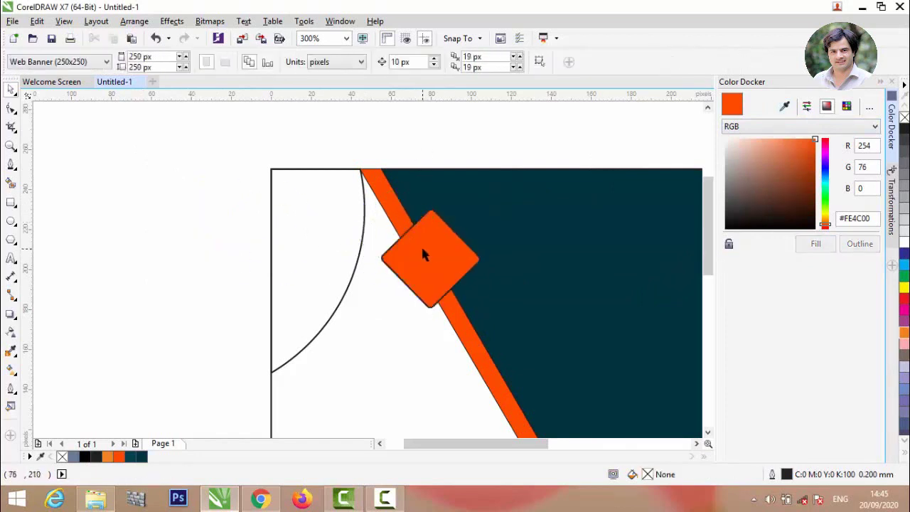
Step: Set the outline width of the orange-red diamond on the strip to 1.0 mm
scroll(422, 250, "up", 2)
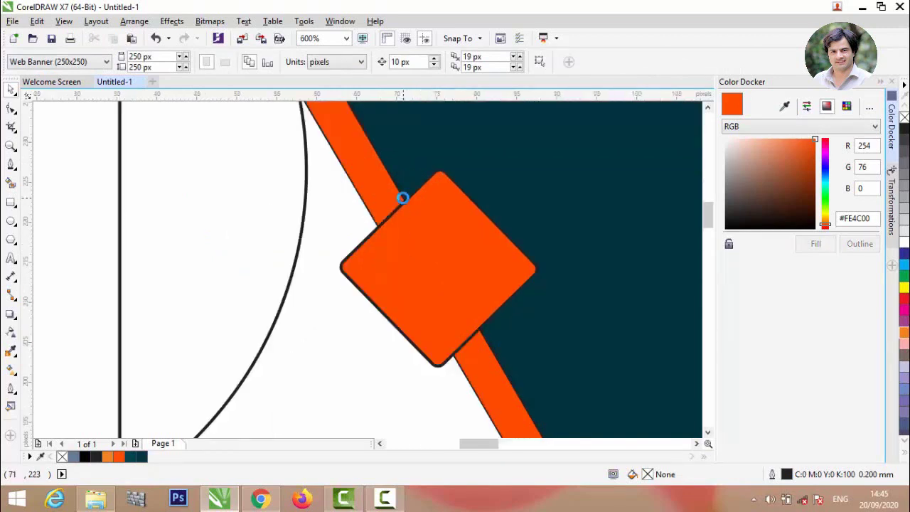
scroll(403, 198, "up", 3)
left_click(404, 208)
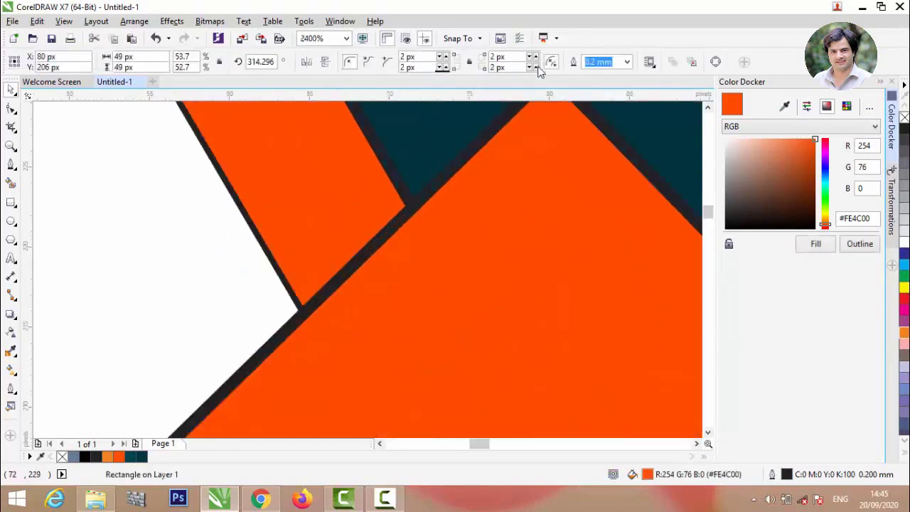
left_click(628, 62)
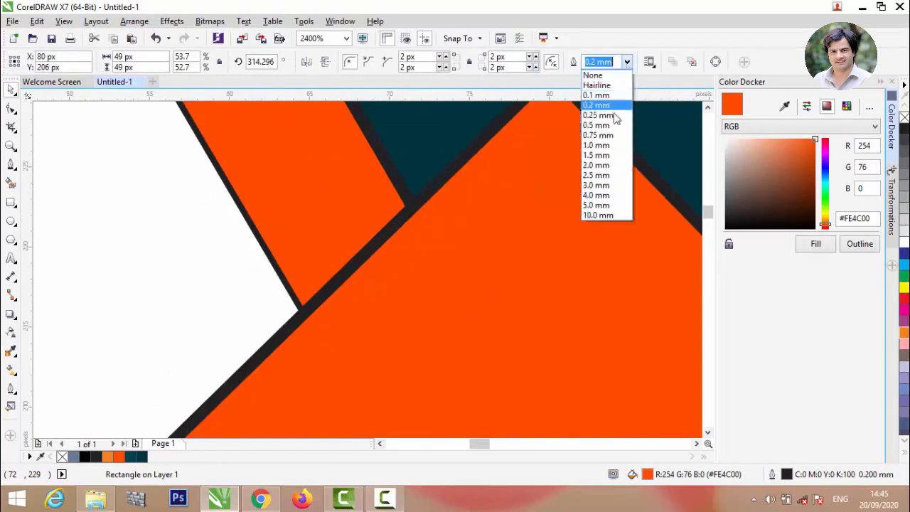
left_click(610, 150)
scroll(402, 158, "down", 5)
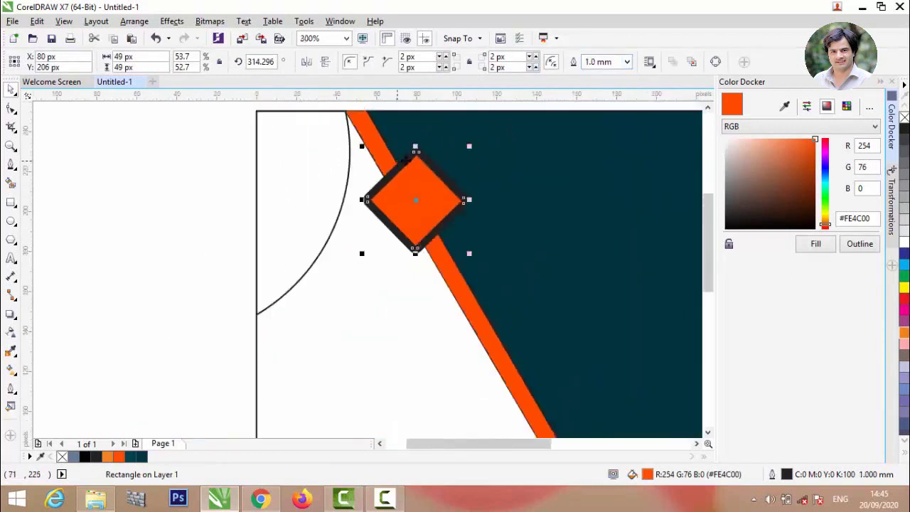
Step: With the diamond selected, sample the background's dark teal and darken the colour to #00161A
left_click(785, 106)
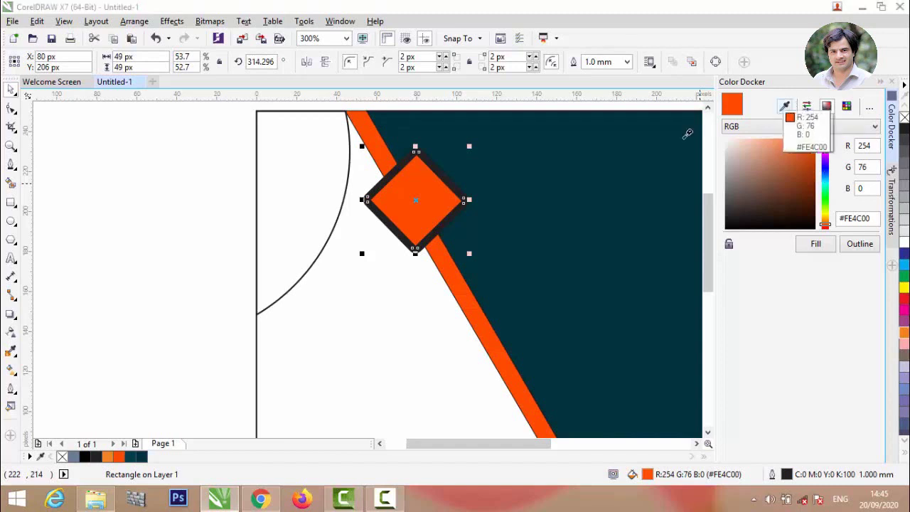
left_click(587, 198)
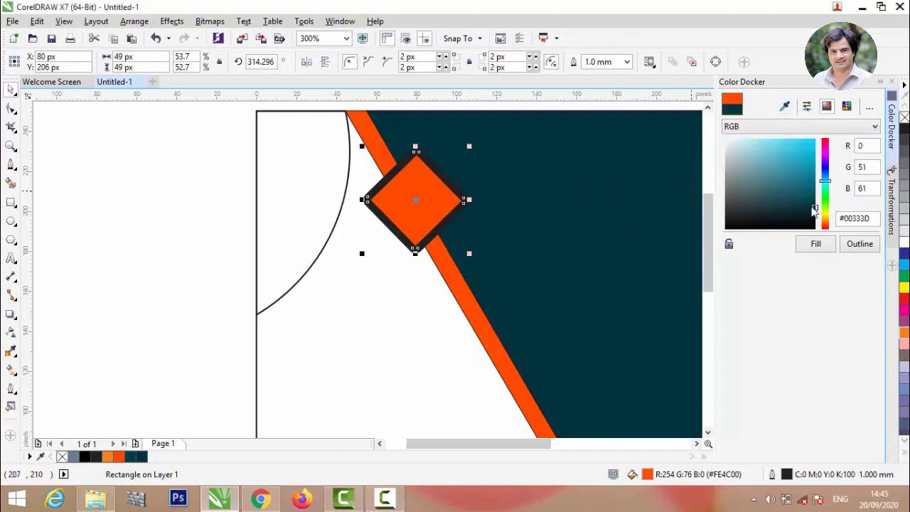
left_click_drag(816, 209, 816, 220)
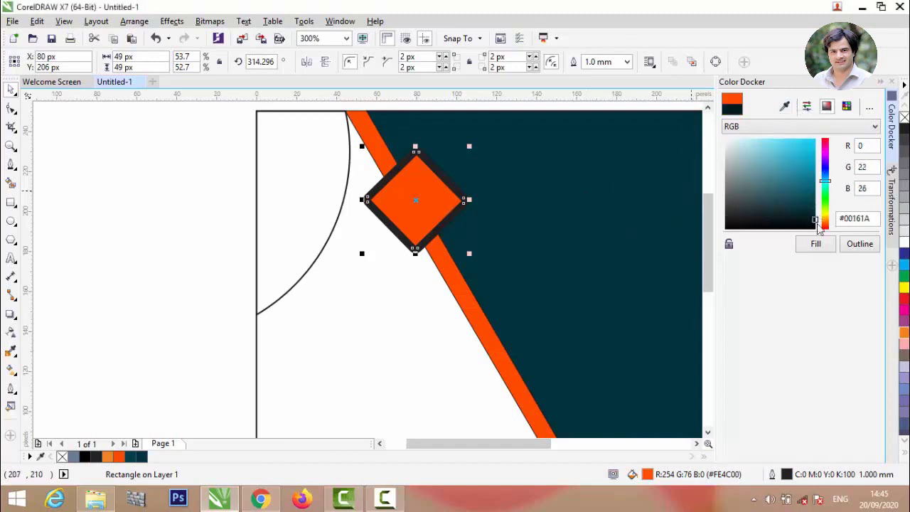
left_click(817, 249)
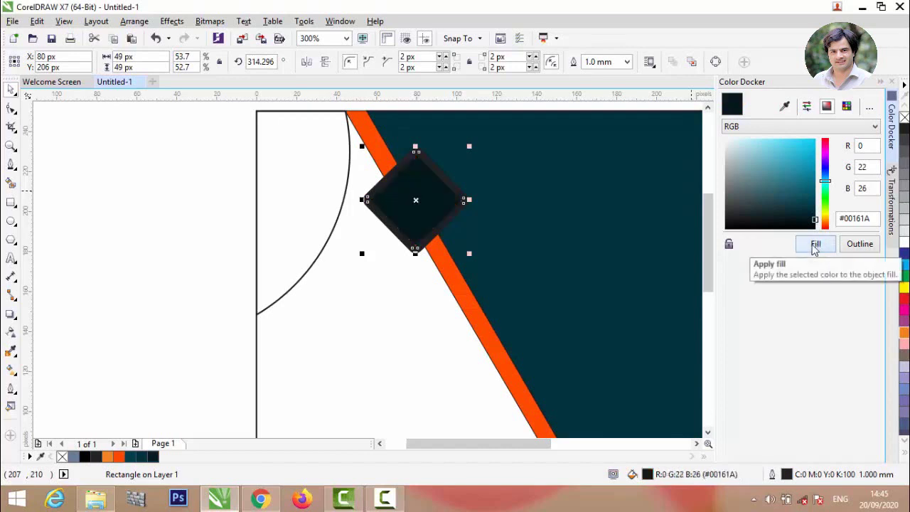
left_click(659, 238)
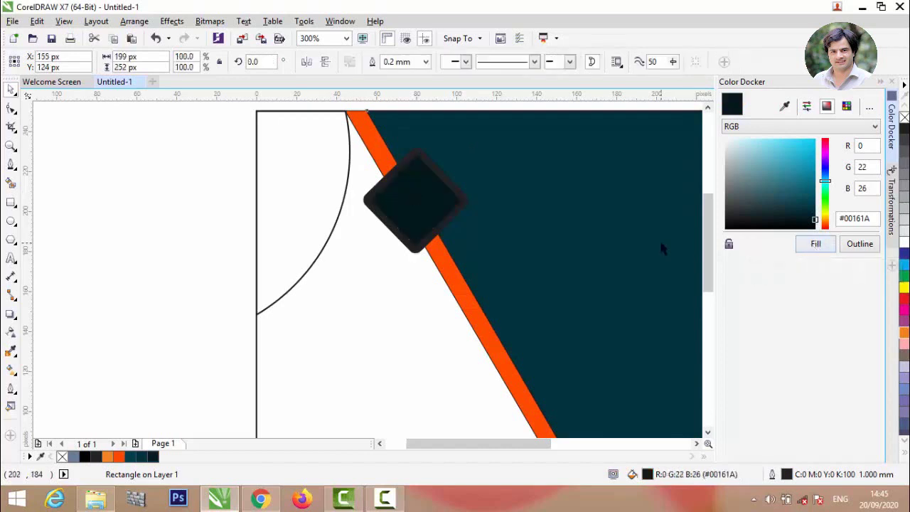
left_click(434, 210)
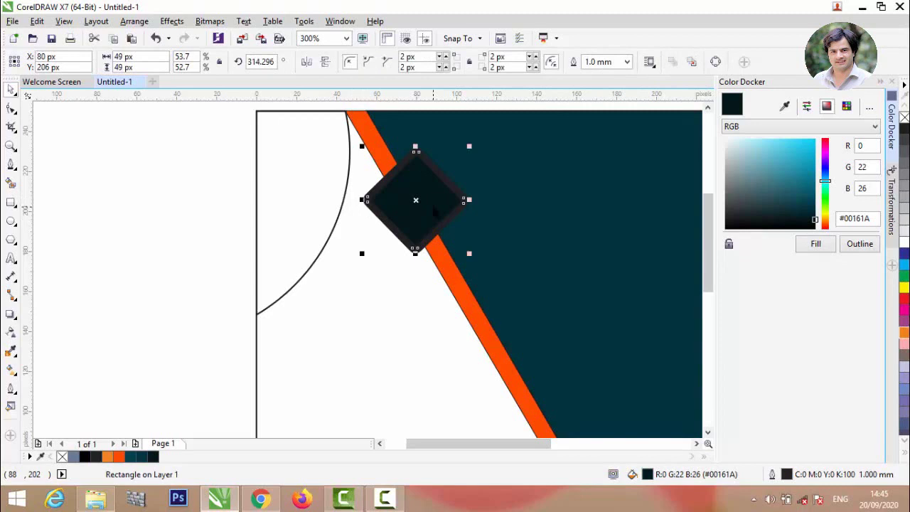
key("ctrl+z")
Step: Apply the darkened teal #00161A to the diamond's outline and deselect it
left_click(866, 252)
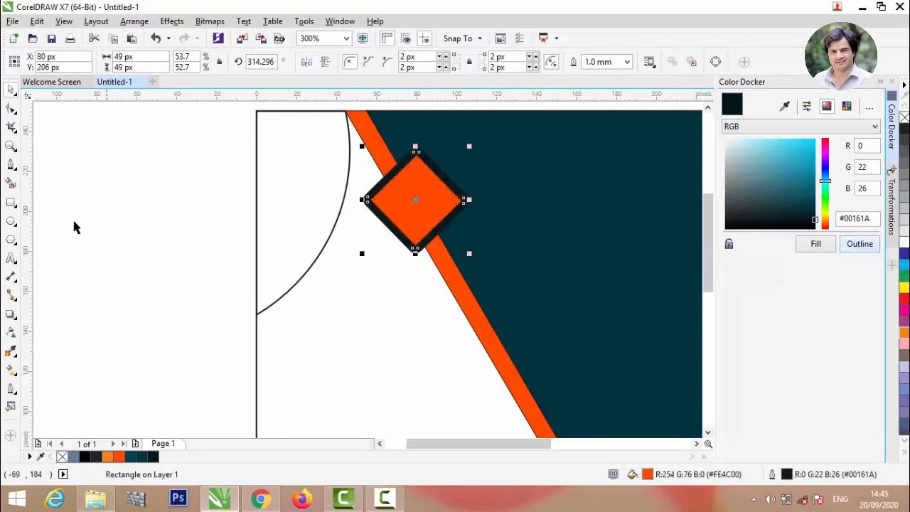
left_click(254, 248)
scroll(256, 249, "down", 3)
scroll(265, 238, "up", 2)
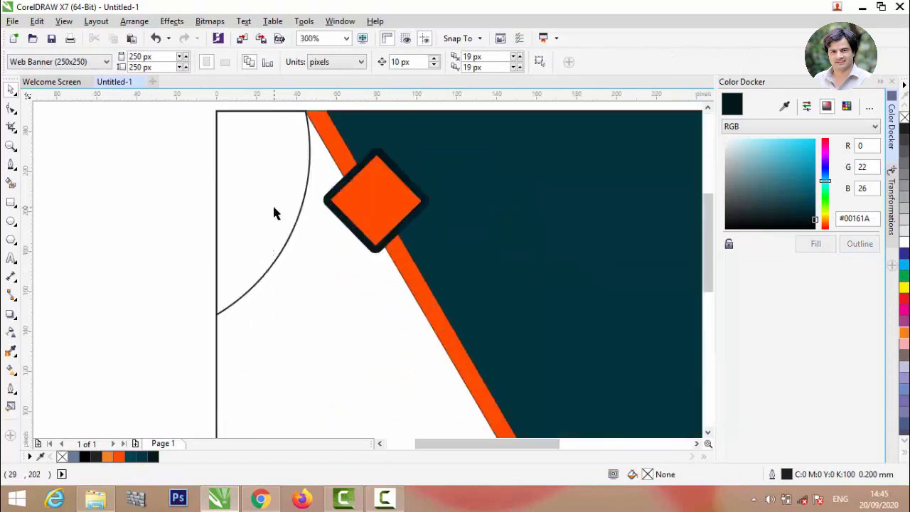
Step: Fill the grey-blue arc band in the lower part of the page with the strip's sampled orange-red #FE4C00
scroll(270, 204, "down", 1)
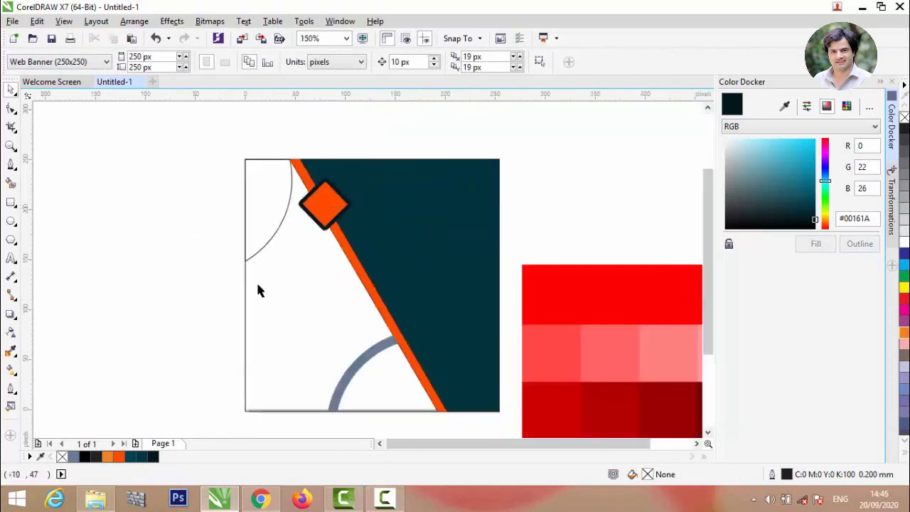
left_click(348, 383)
left_click(784, 106)
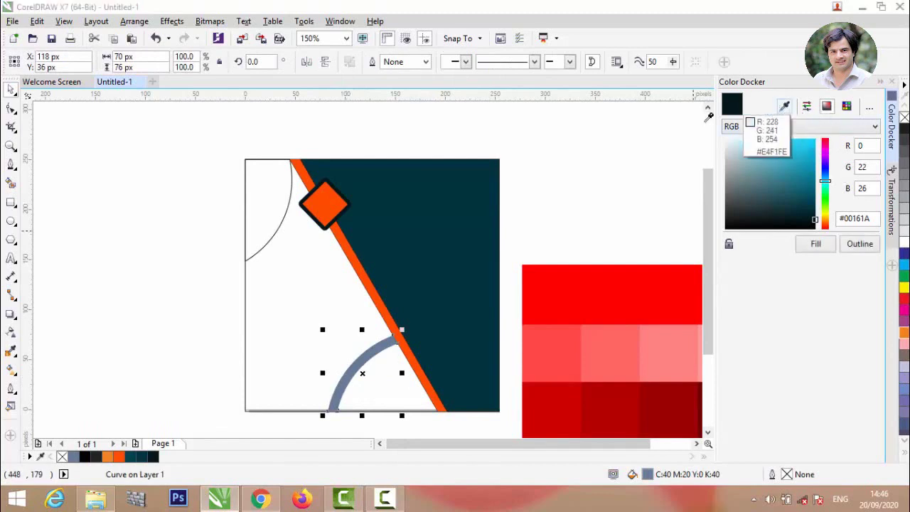
left_click(396, 317)
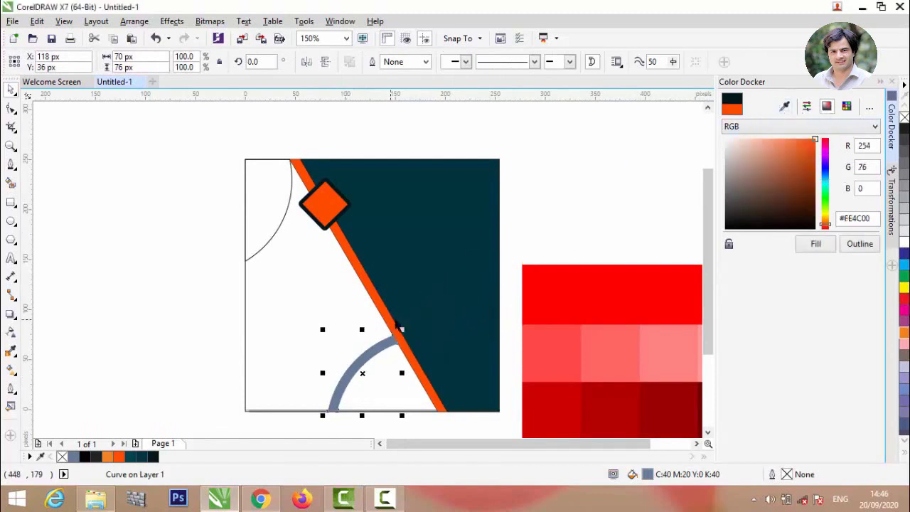
left_click(812, 244)
Step: Draw an open Pen line from the page's left edge across the arc, then slanting down to the bottom edge, about 175 × 27 px
key("F5")
scroll(256, 316, "up", 2)
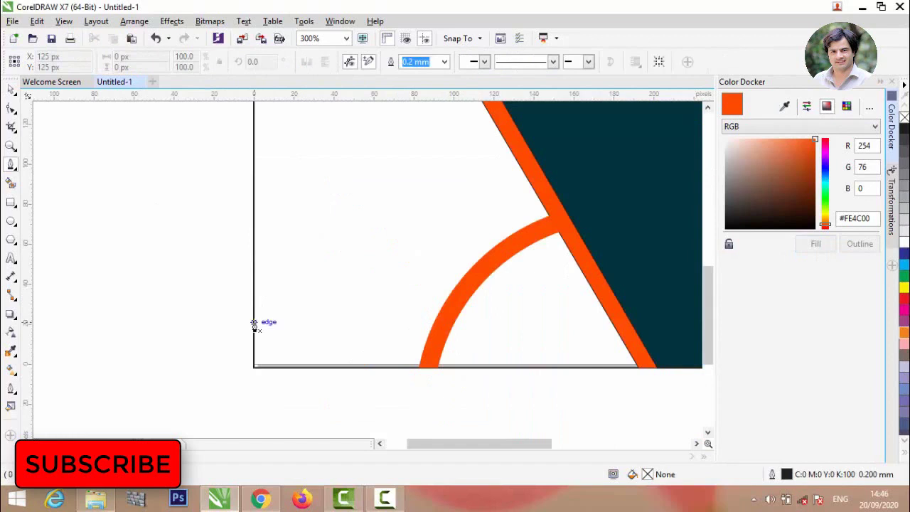
left_click(254, 313)
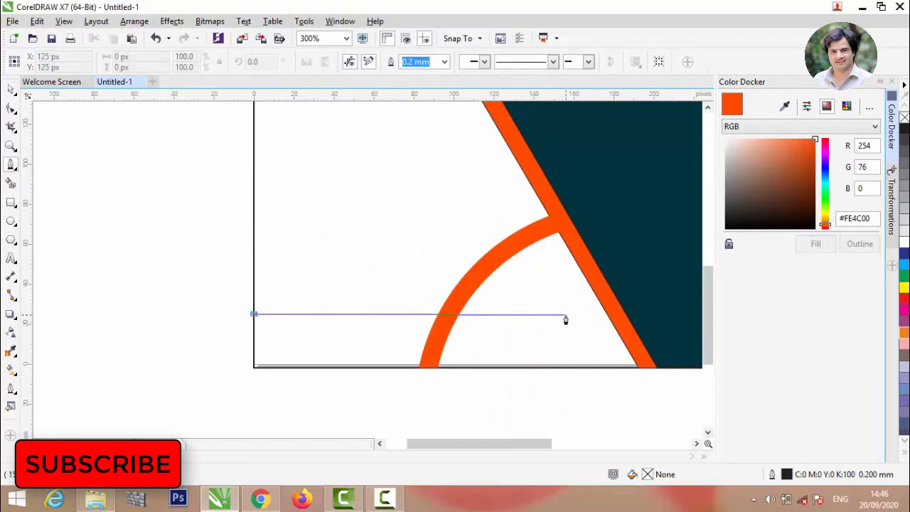
double_click(568, 314)
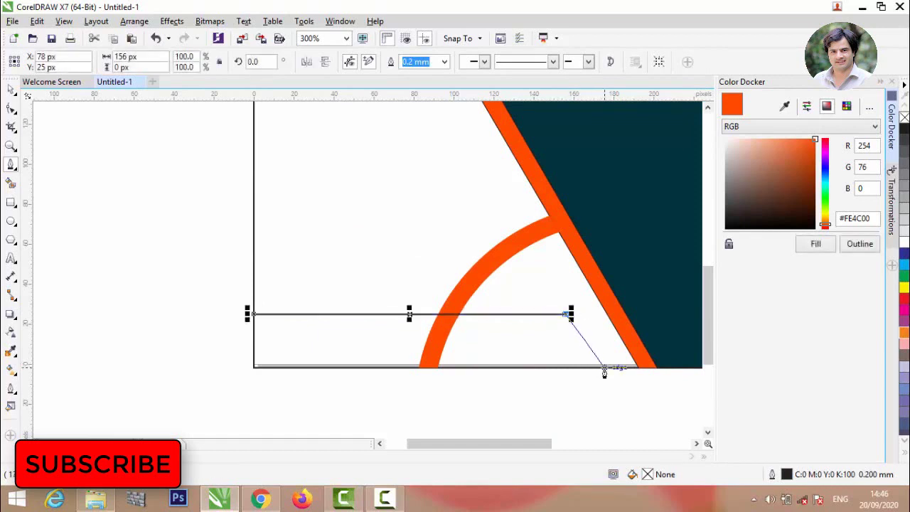
left_click(604, 368)
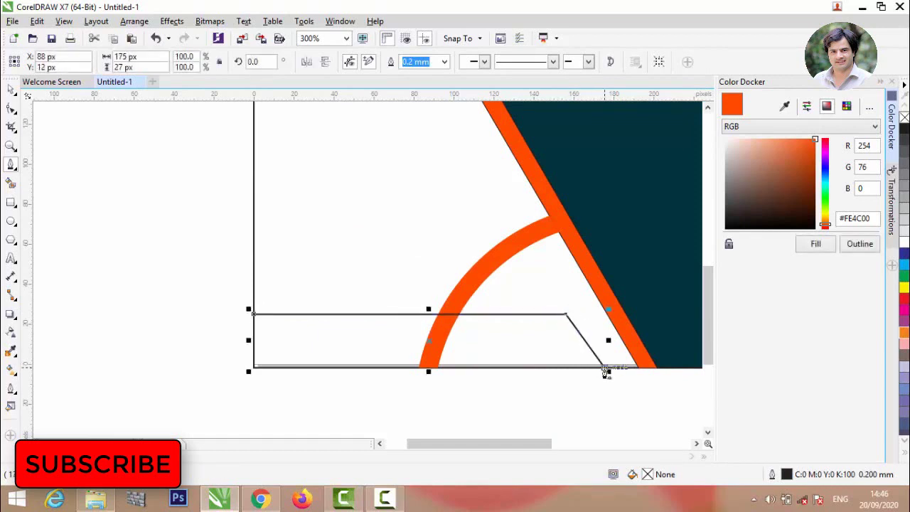
Step: Use Smart Fill to create grey-blue shapes with 0.2 mm outlines inside the area enclosed by the Pen line
left_click(14, 182)
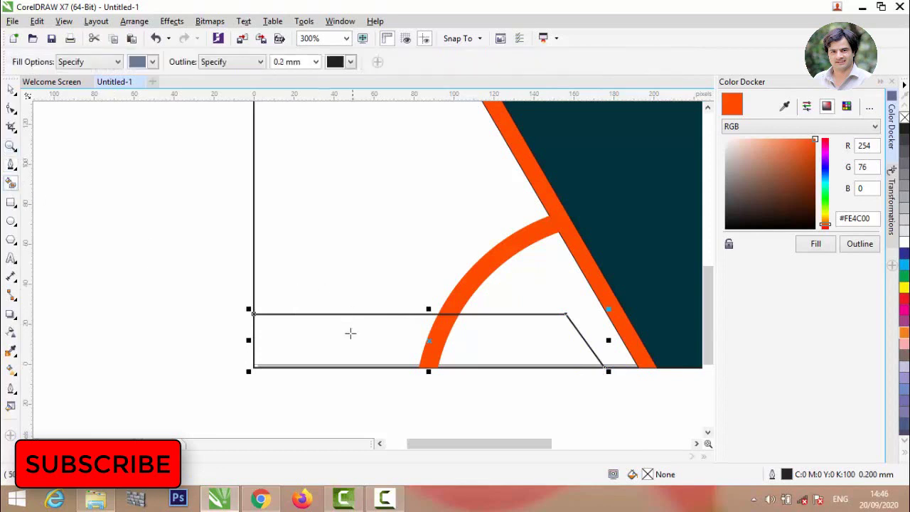
left_click(350, 332)
left_click(479, 336)
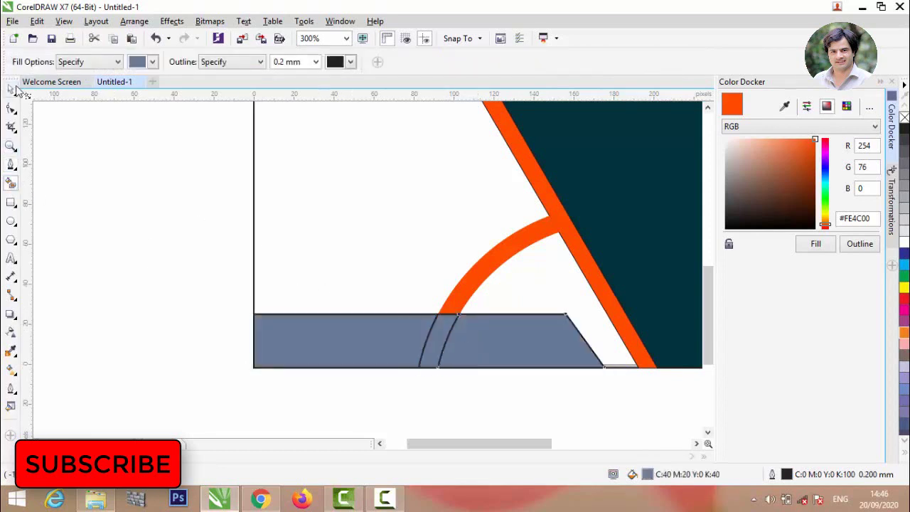
Step: Select the three grey-blue pieces along the page's bottom edge and weld them into one band
left_click(14, 89)
left_click(80, 118)
left_click(434, 334)
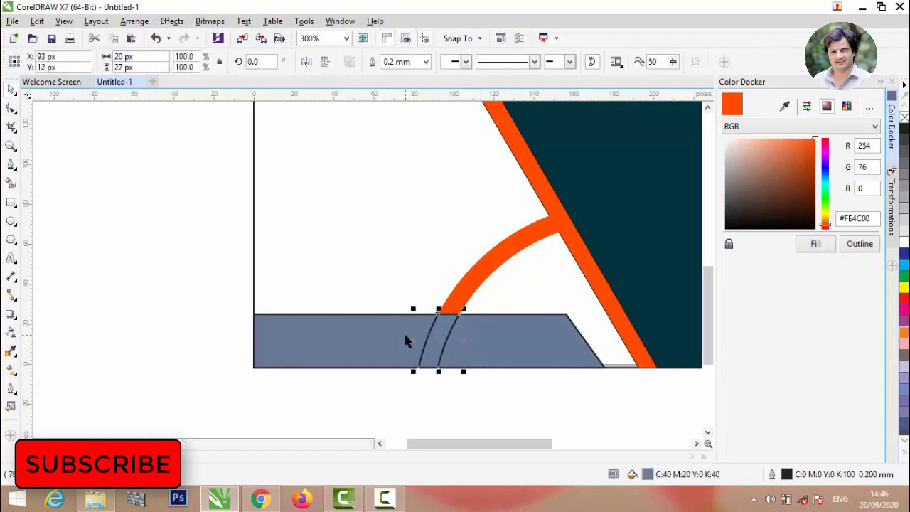
left_click(386, 335, "shift")
left_click(489, 339, "shift")
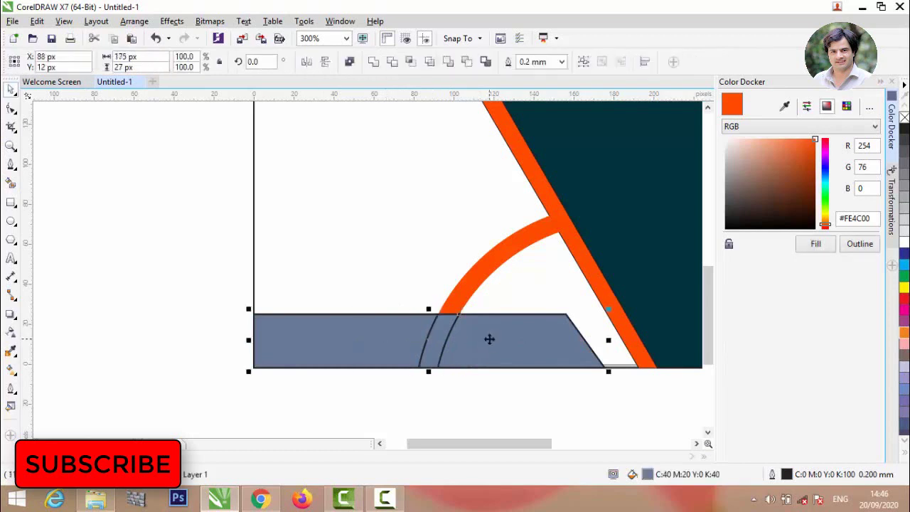
left_click(374, 67)
Step: Scale the copied band to about 126 × 19 px and place it at the original's slanted end, around X 124 px, Y 8 px
scroll(410, 246, "up", 2)
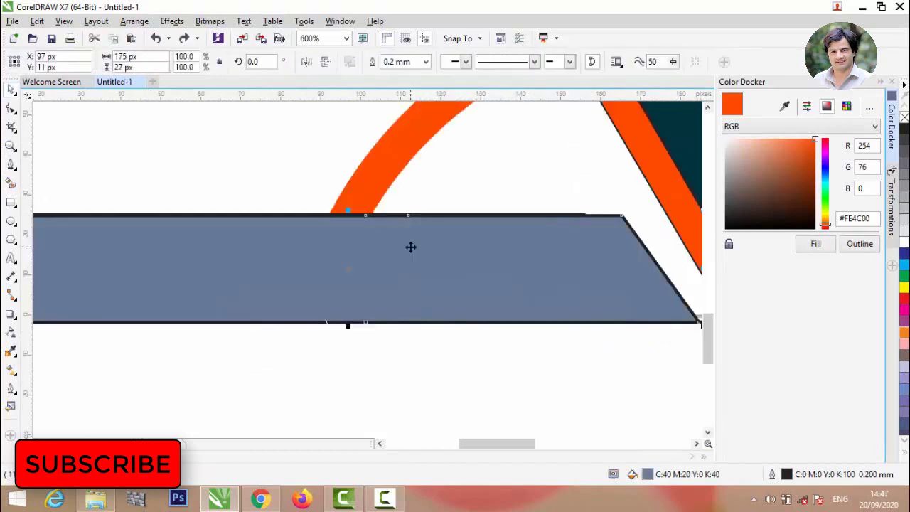
scroll(502, 277, "down", 1)
scroll(537, 297, "up", 1)
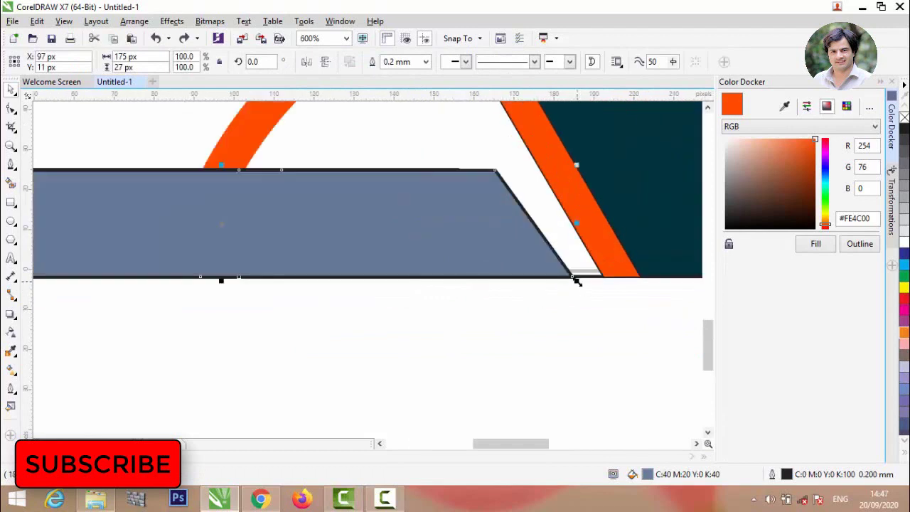
left_click_drag(577, 281, 567, 266)
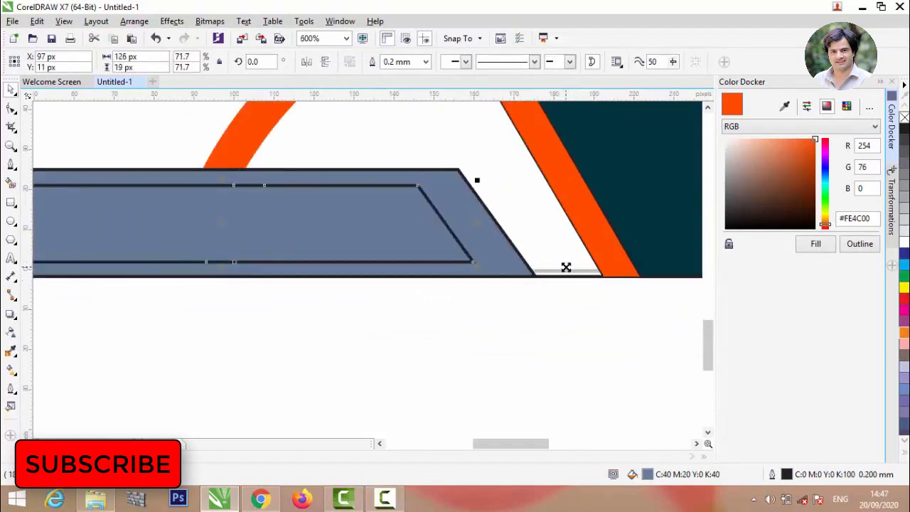
left_click_drag(232, 190, 385, 217)
left_click(436, 332)
Step: Fill the smaller copied band with orange-red #FE4C00
scroll(441, 218, "up", 3)
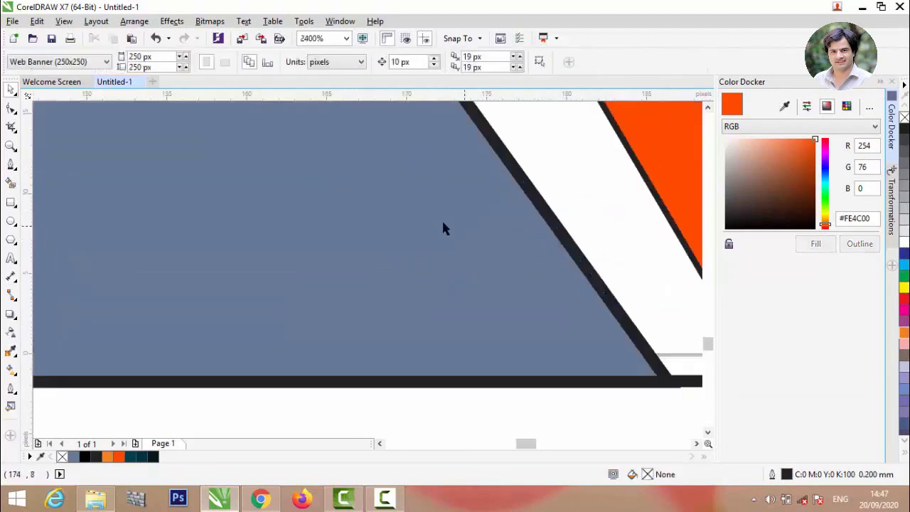
scroll(440, 218, "down", 1)
left_click(396, 229)
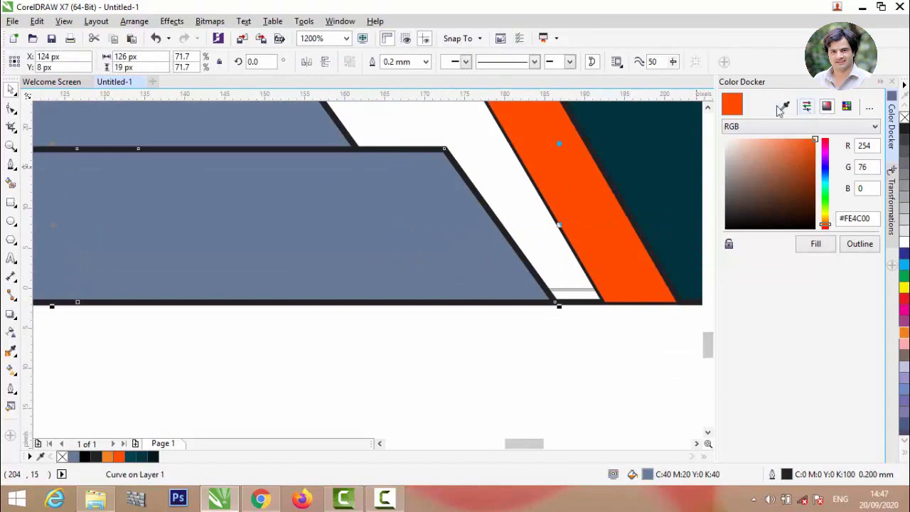
left_click(815, 243)
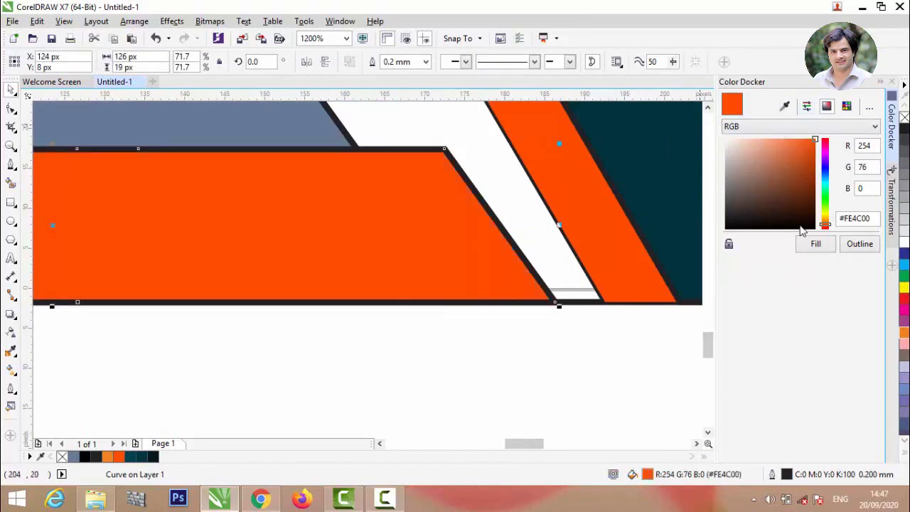
Step: Send the smaller orange-red band to the back of the page and deselect it
right_click(312, 226)
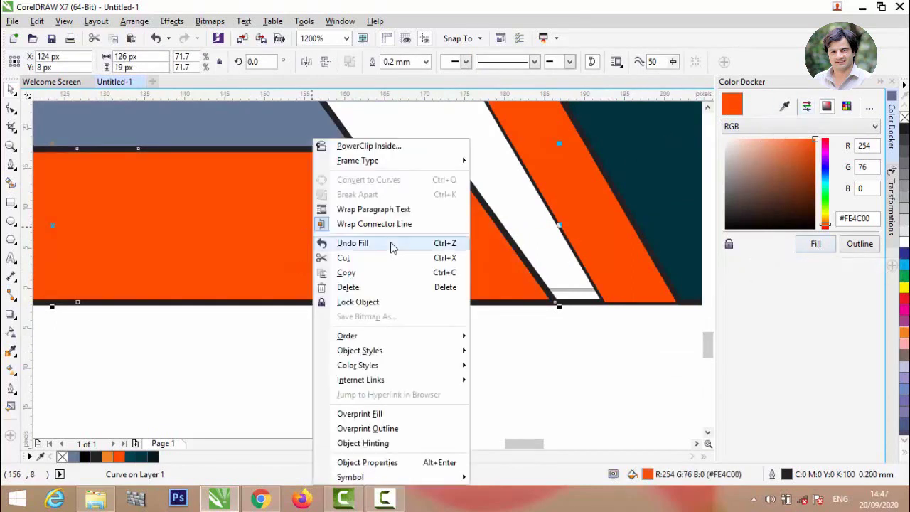
mouse_move(419, 337)
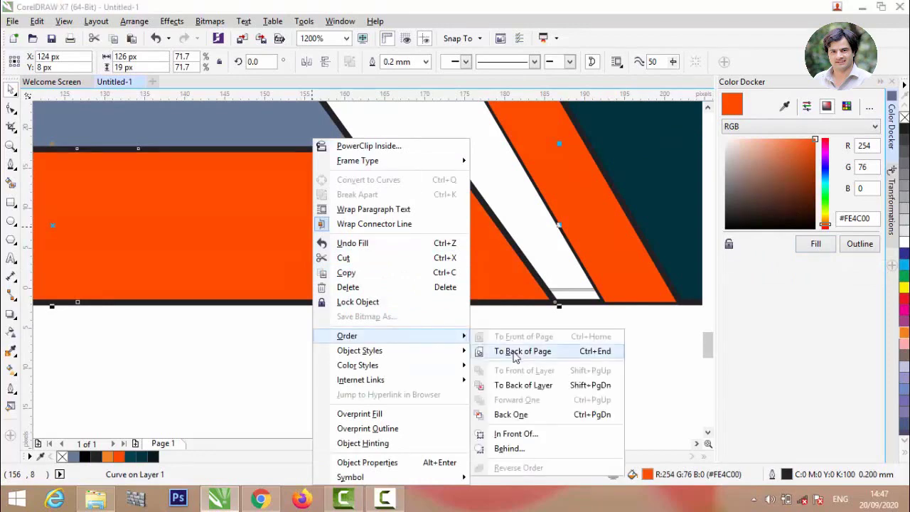
left_click(506, 349)
left_click(380, 324)
Step: Fill the large grey-blue band along the page's bottom edge with the strip's sampled orange-red #FE4C00
scroll(380, 324, "down", 1)
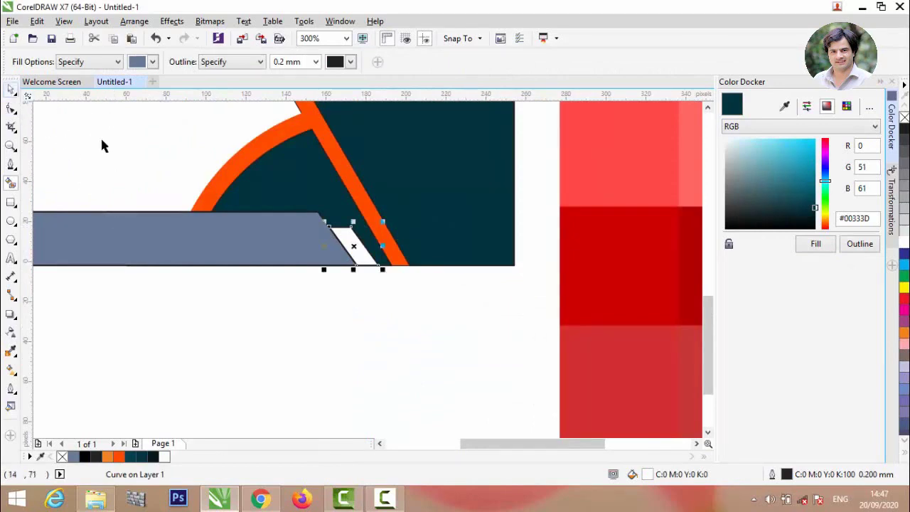
key("space")
left_click(135, 233)
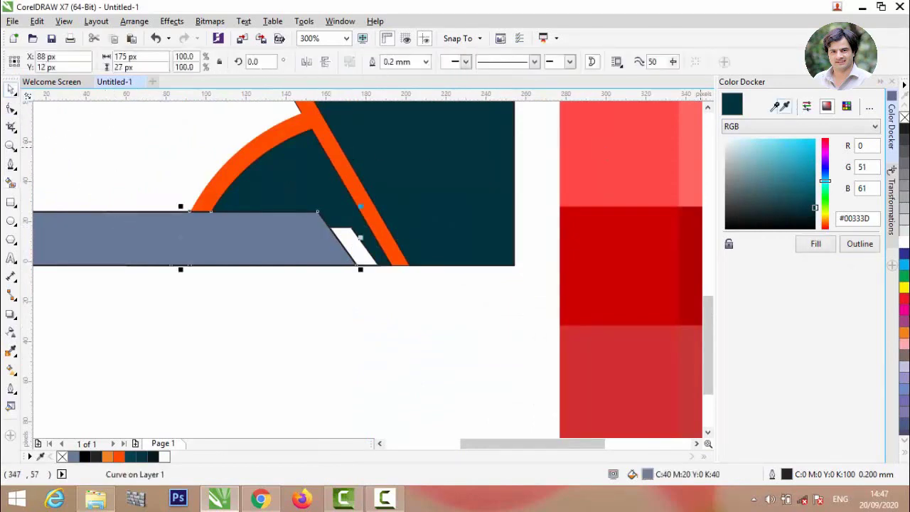
left_click(785, 106)
left_click(338, 153)
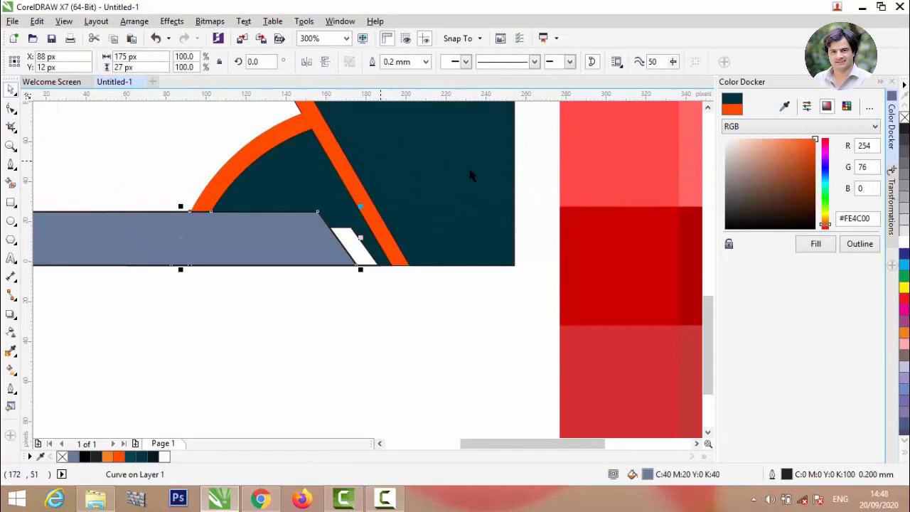
left_click(815, 244)
left_click(398, 359)
scroll(466, 345, "down", 3)
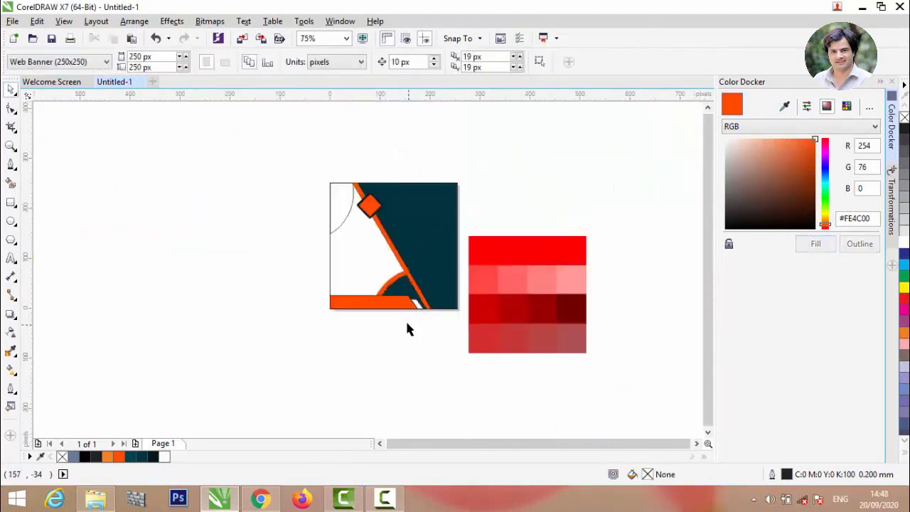
Step: Add the two-line text "50%" / "OFF" on the empty area beside the page and set it in Showcard Gothic
scroll(384, 220, "up", 2)
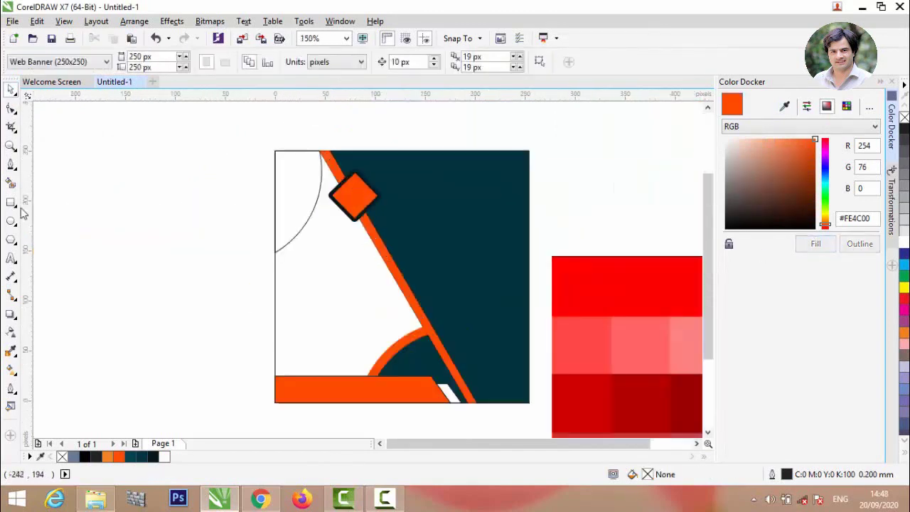
left_click(11, 259)
left_click(105, 258)
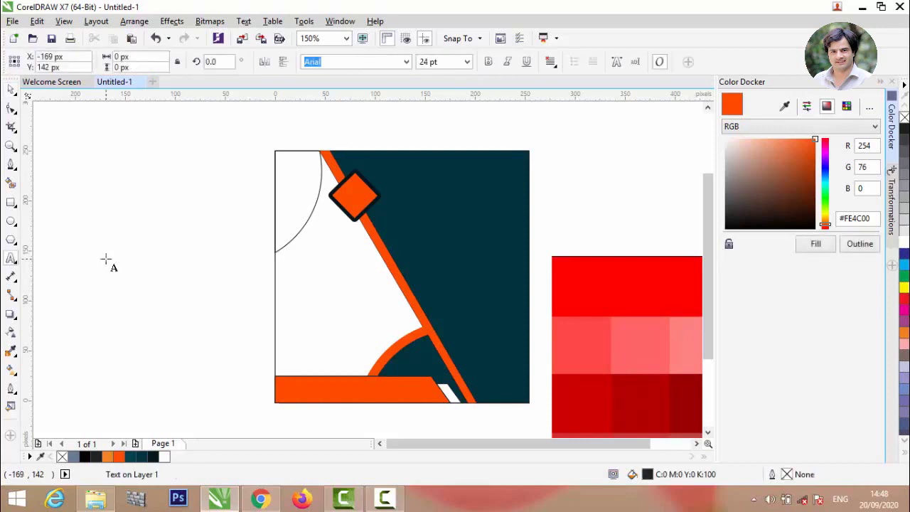
type("50")
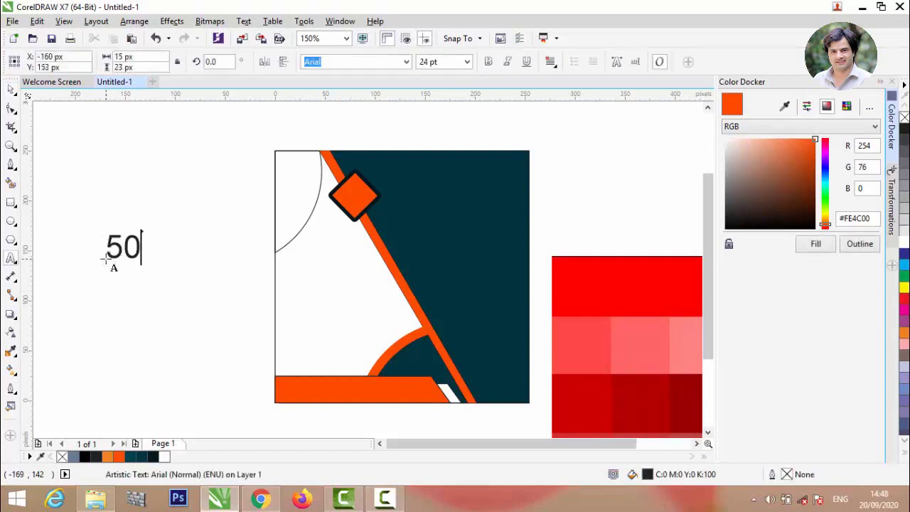
type("%")
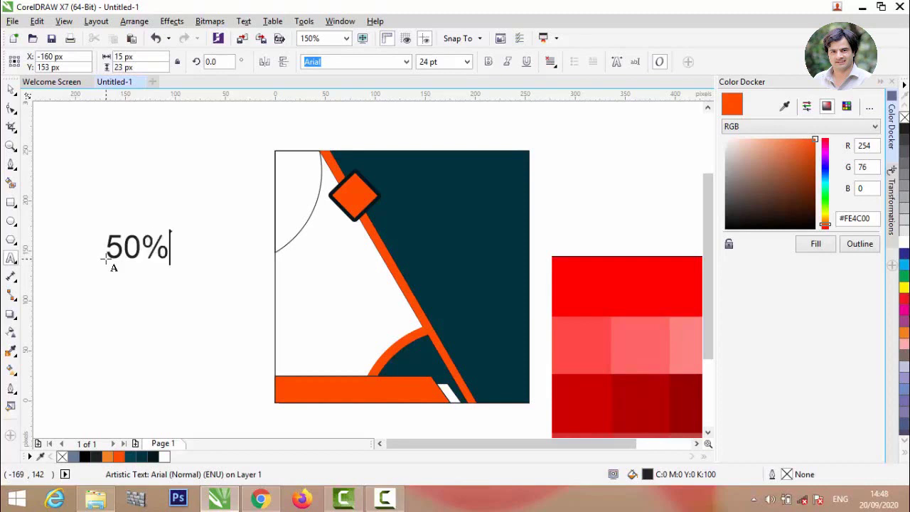
key("Return")
type("OFF")
key("Escape")
left_click_drag(169, 289, 104, 240)
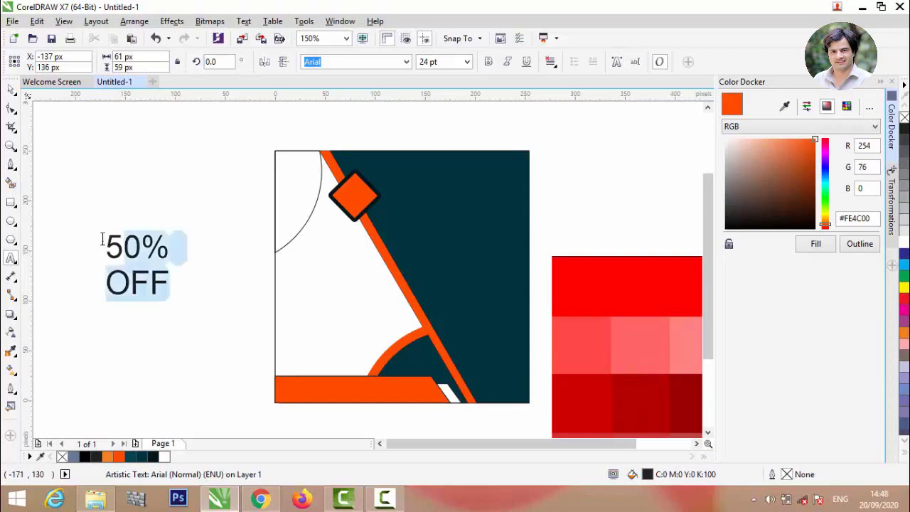
left_click(408, 101)
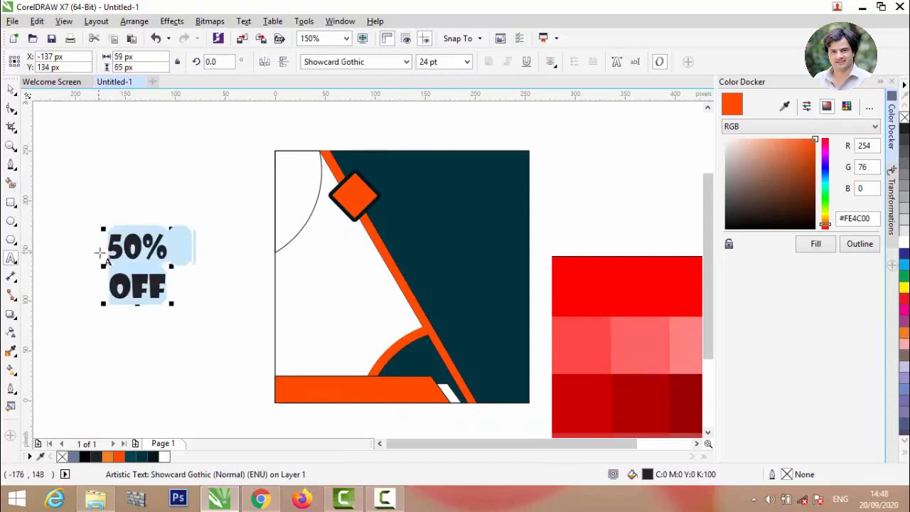
Step: Fill both lines of the 50% OFF text with white
left_click(108, 245)
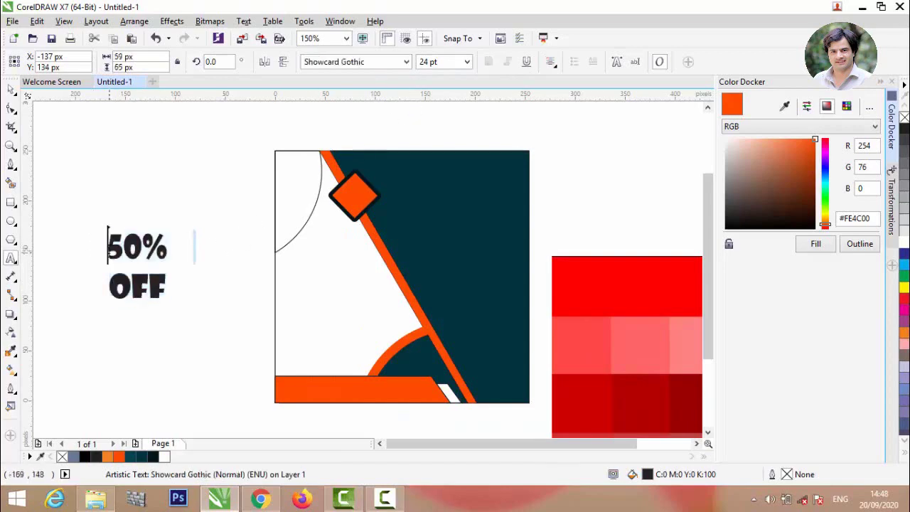
left_click_drag(168, 292, 94, 234)
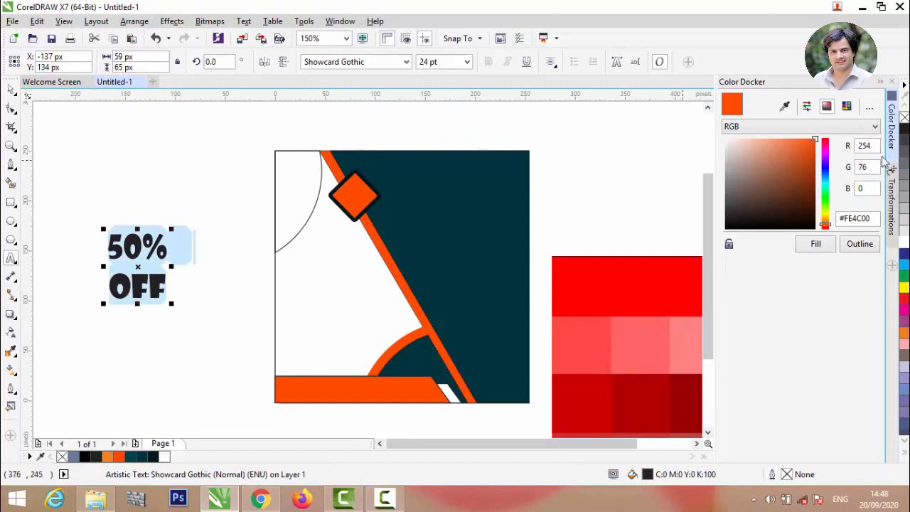
left_click(904, 242)
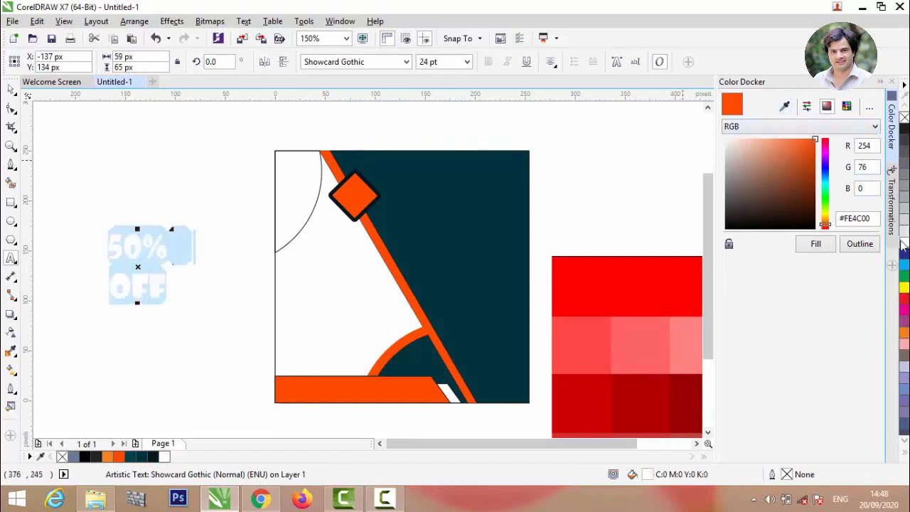
Step: Place the 50% OFF text centred inside the orange-red diamond, scaled to about 21 × 24 px, and deselect it
left_click(16, 91)
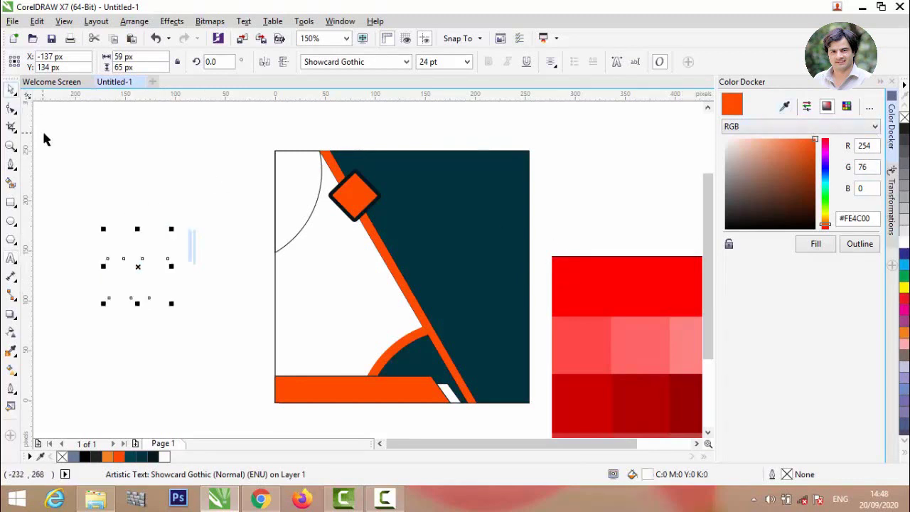
left_click_drag(136, 253, 352, 194)
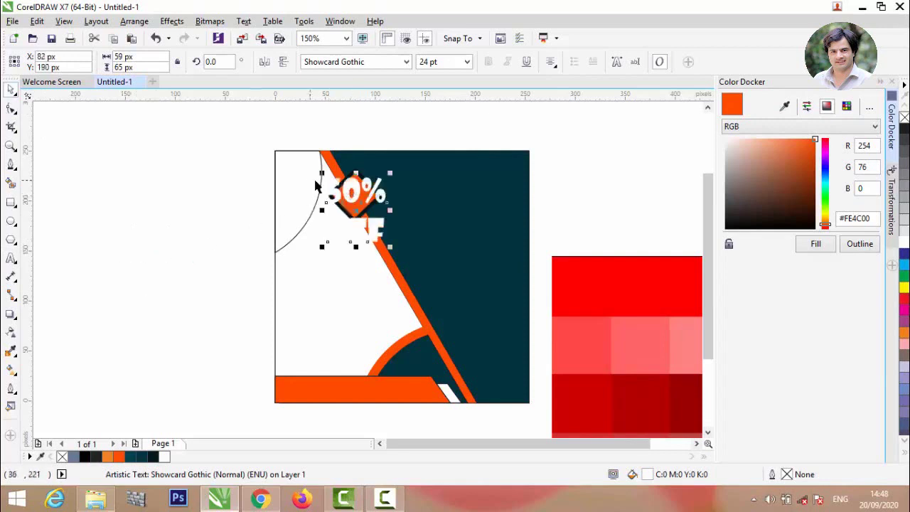
scroll(336, 193, "up", 1)
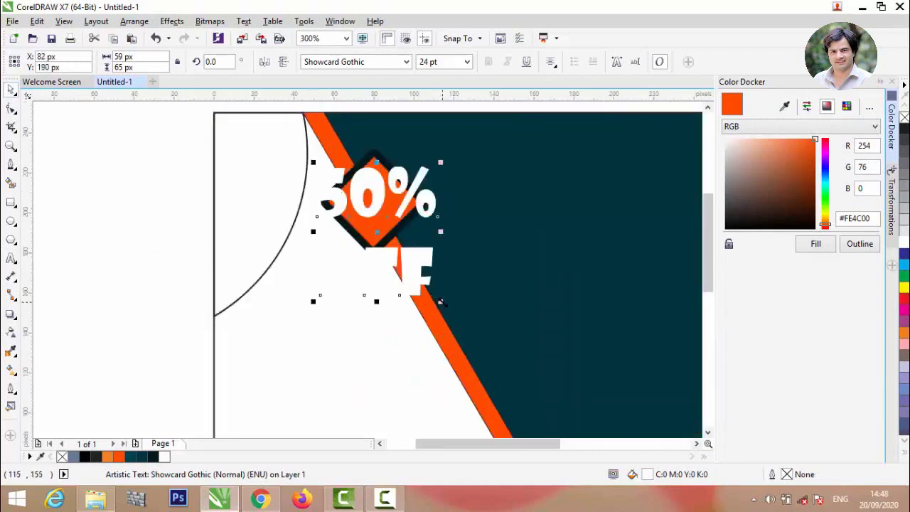
left_click_drag(441, 302, 374, 203)
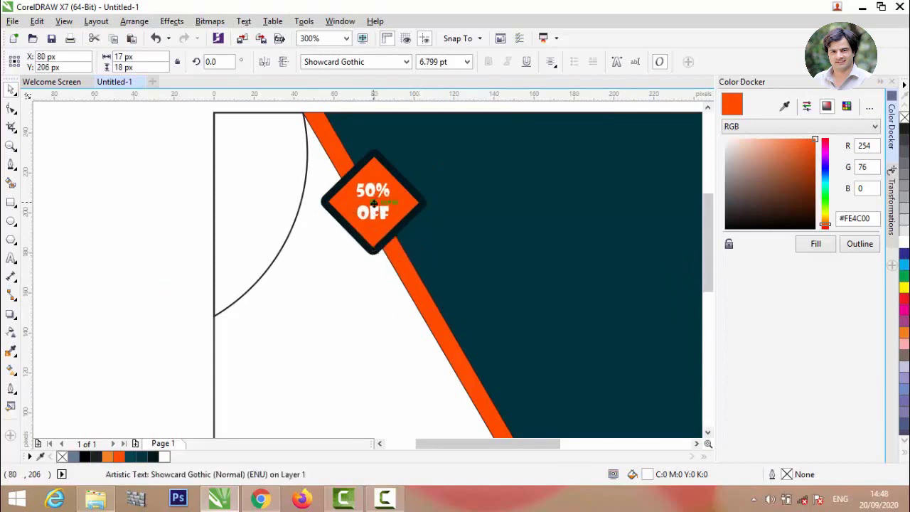
scroll(366, 206, "up", 2)
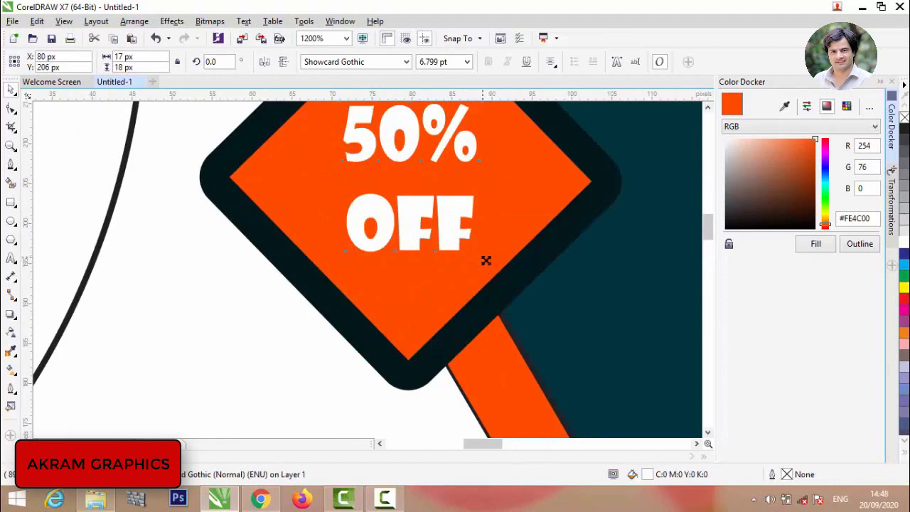
left_click_drag(485, 260, 504, 279)
scroll(401, 246, "down", 1)
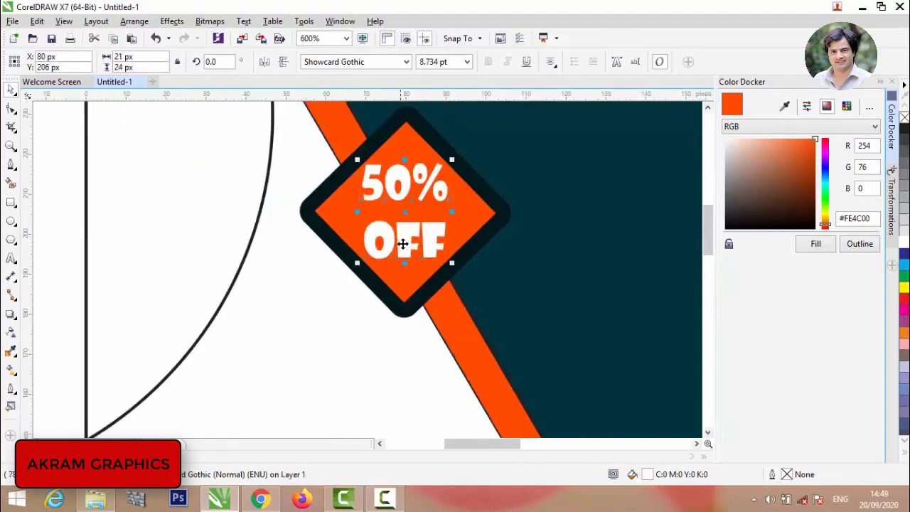
left_click(305, 284)
scroll(297, 265, "down", 3)
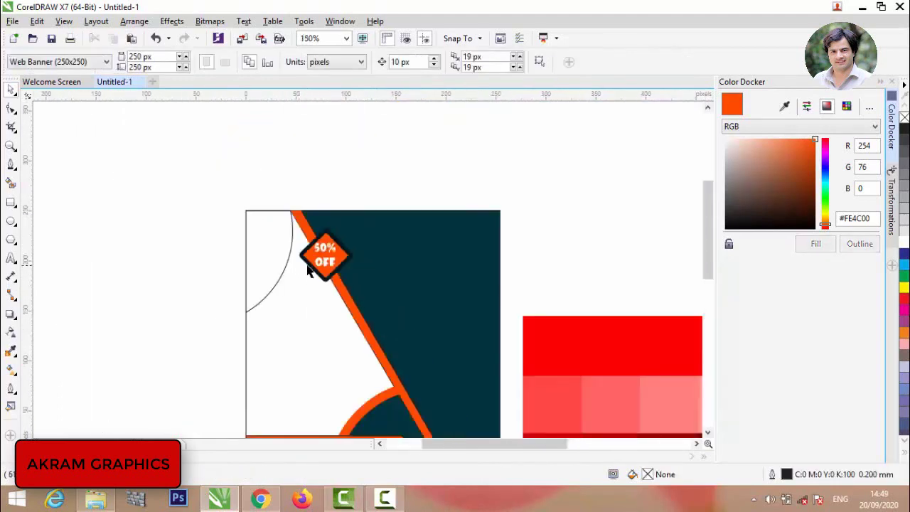
Step: Fill the 50% OFF text with the dark teal #00161A sampled from the diamond's border and deselect it
scroll(308, 267, "up", 2)
scroll(344, 231, "up", 1)
left_click(341, 232)
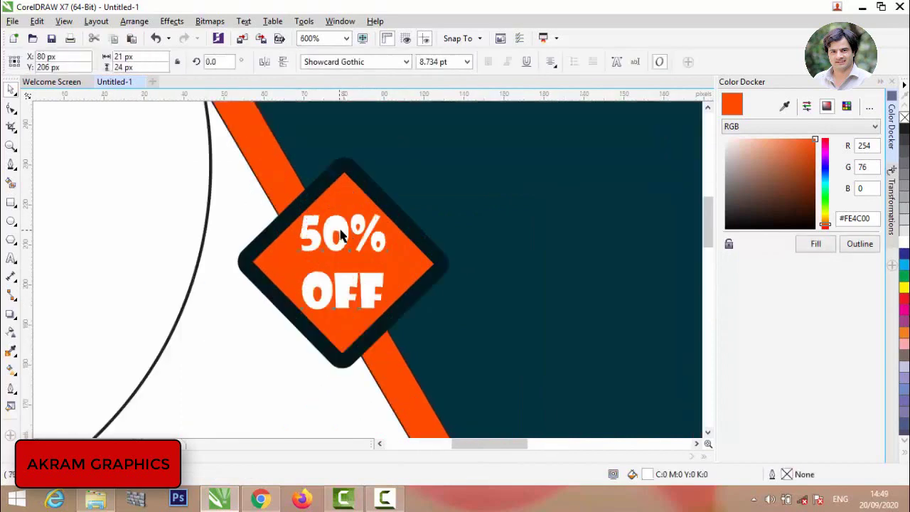
left_click(785, 107)
left_click(426, 227)
left_click(815, 244)
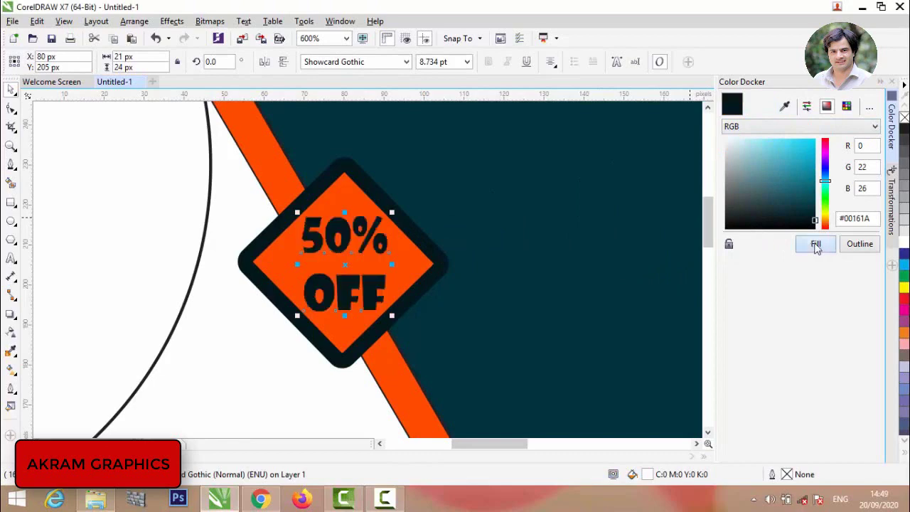
left_click(110, 188)
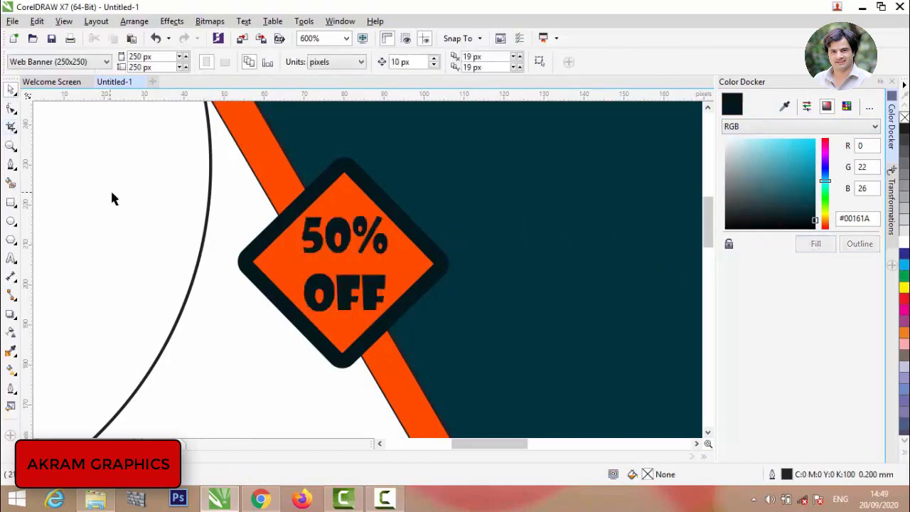
Step: Add the text "LOGO" on the empty area just above the page
scroll(178, 234, "down", 3)
scroll(187, 345, "up", 1)
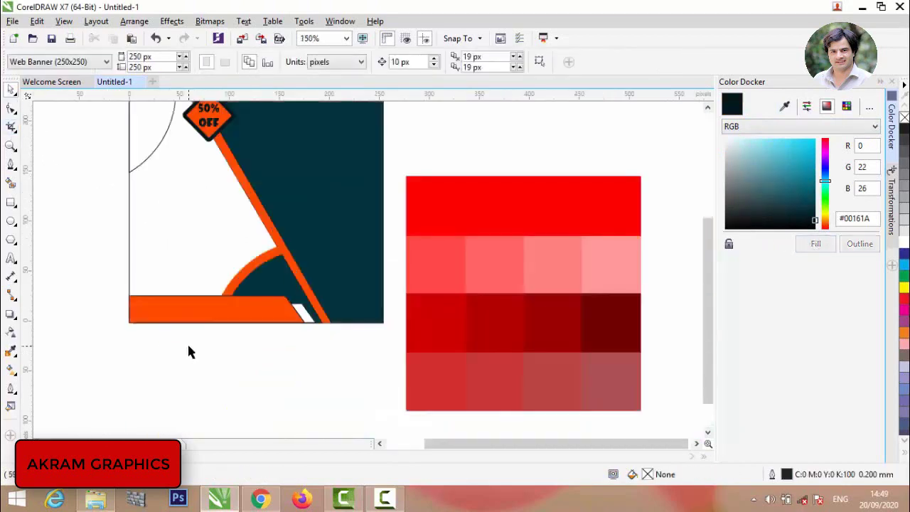
scroll(241, 327, "down", 1)
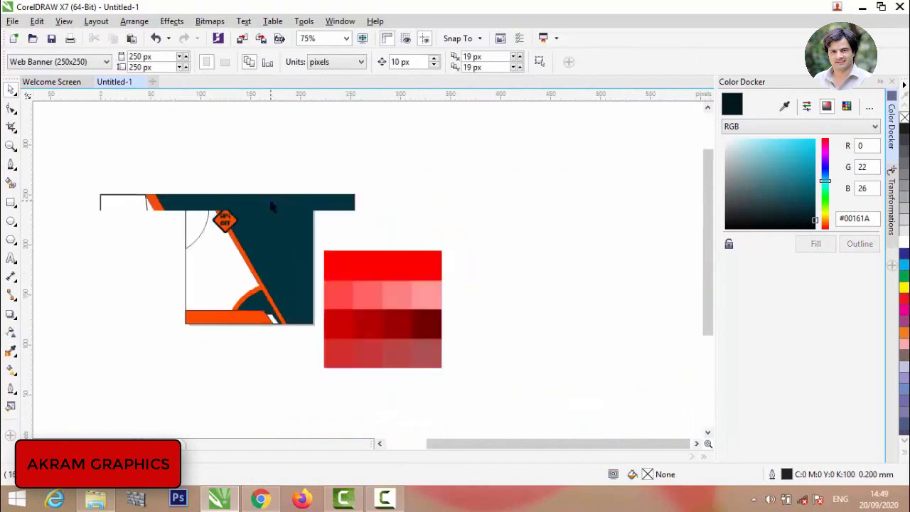
scroll(269, 199, "up", 1)
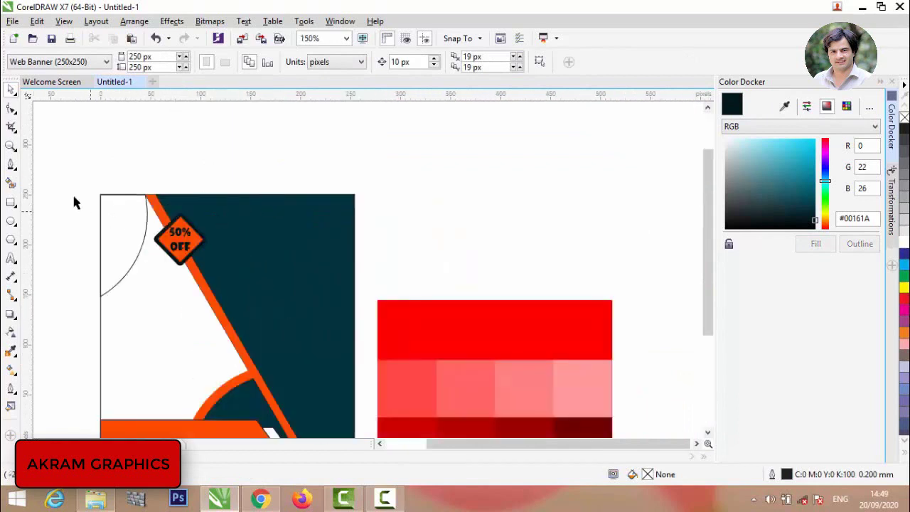
left_click(10, 258)
left_click(295, 169)
type("LOGO")
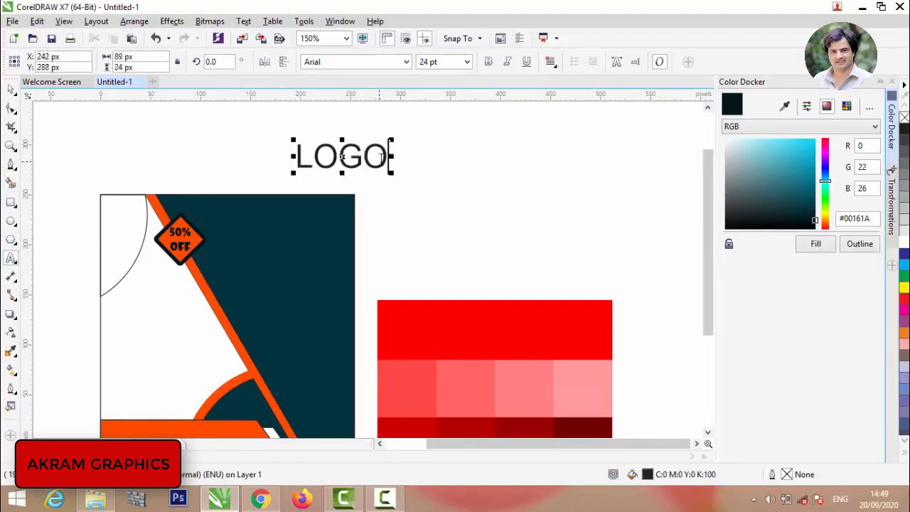
Step: Set the LOGO text in Arial Rounded MT Bold and fill it with the strip's sampled orange-red #FE4C00
left_click_drag(391, 156, 280, 154)
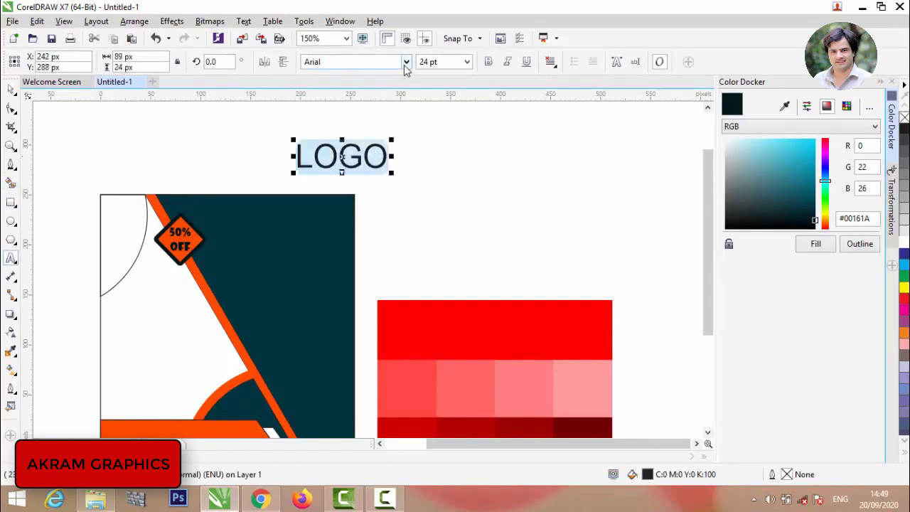
left_click(406, 62)
left_click(400, 126)
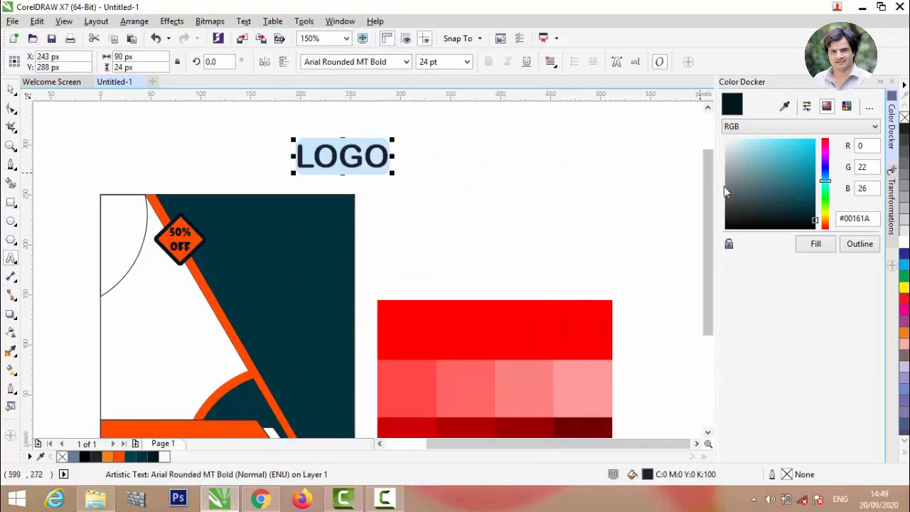
left_click(784, 105)
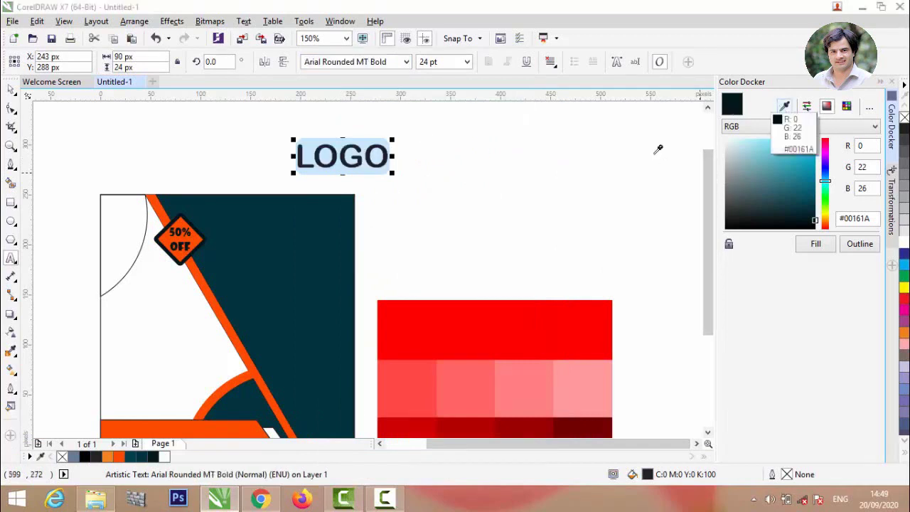
left_click(230, 310)
left_click(816, 244)
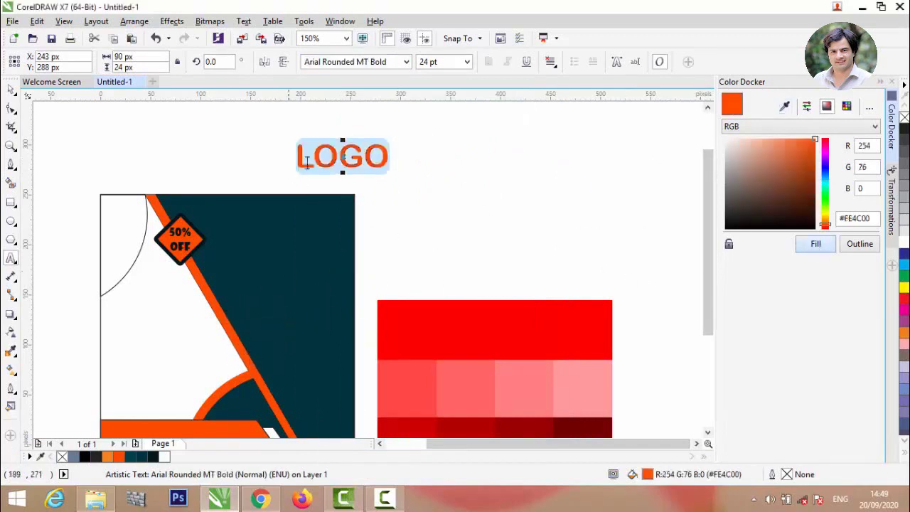
Step: Place the LOGO text in the page's upper-right corner at about X 203, Y 227 px, scaled to about 66 × 17 px
left_click_drag(342, 158, 304, 219)
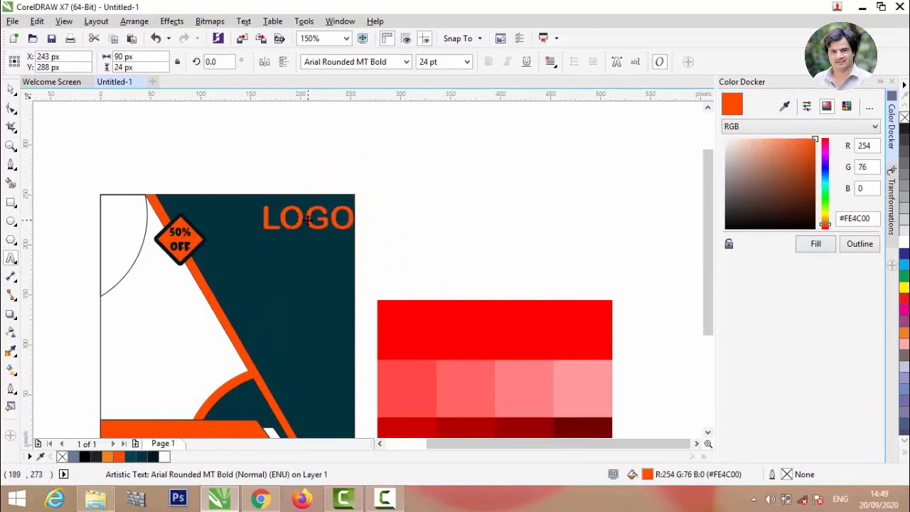
scroll(269, 215, "up", 2)
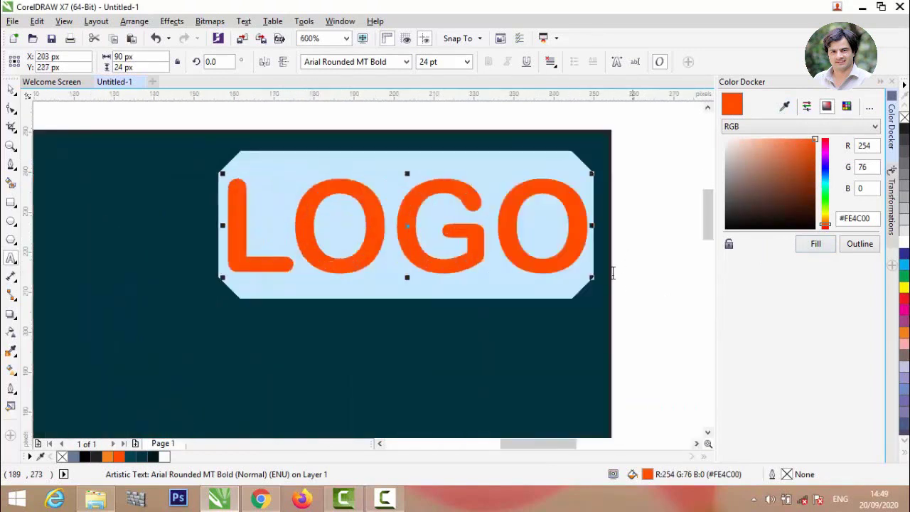
left_click_drag(591, 277, 574, 268)
scroll(537, 204, "down", 2)
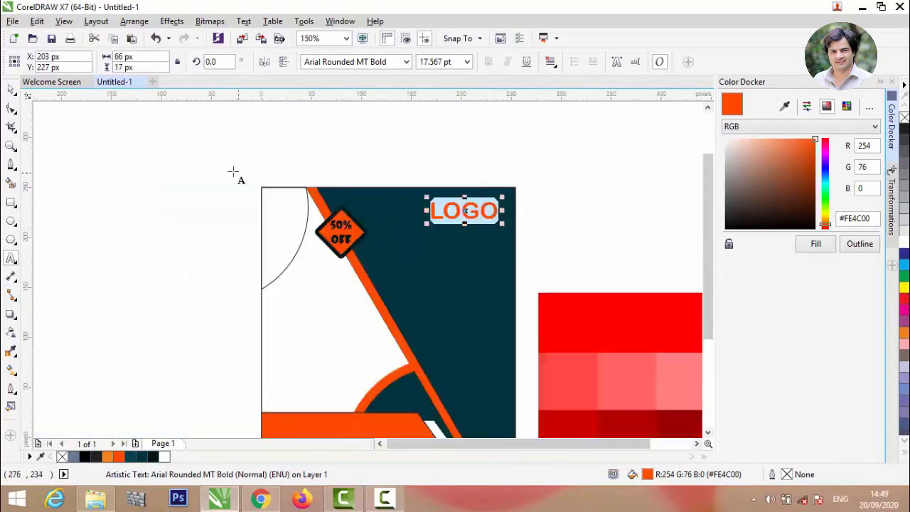
scroll(156, 146, "down", 1)
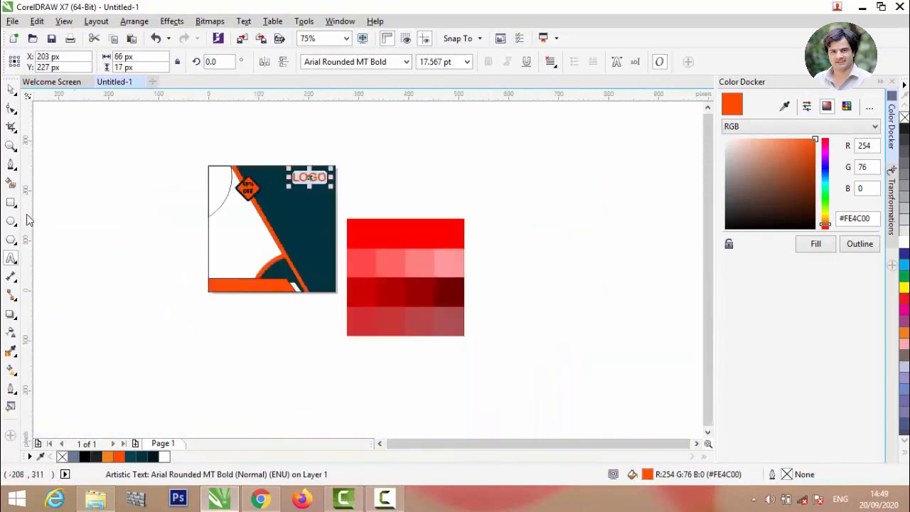
Step: Start a headline on the empty area to the right of the page with the lines "ENJOY" and "YOUR"
left_click(385, 171)
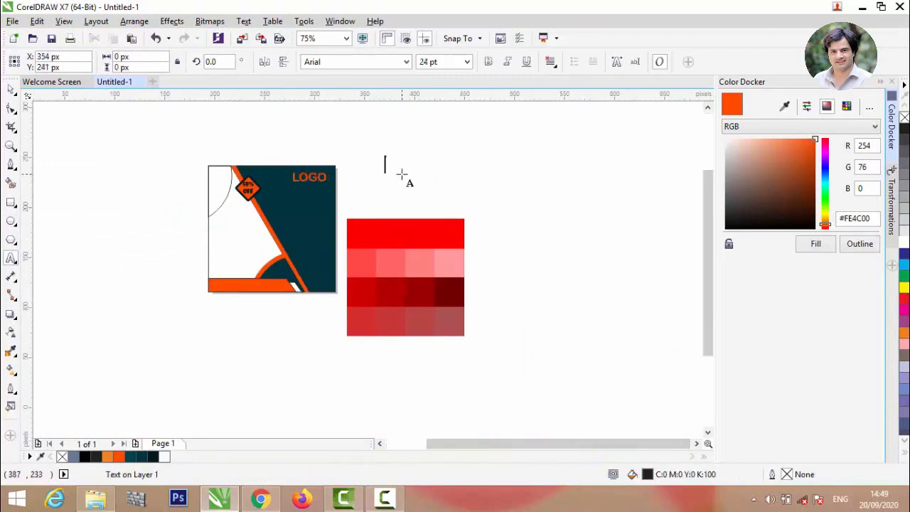
scroll(401, 174, "up", 1)
key("Caps_Lock")
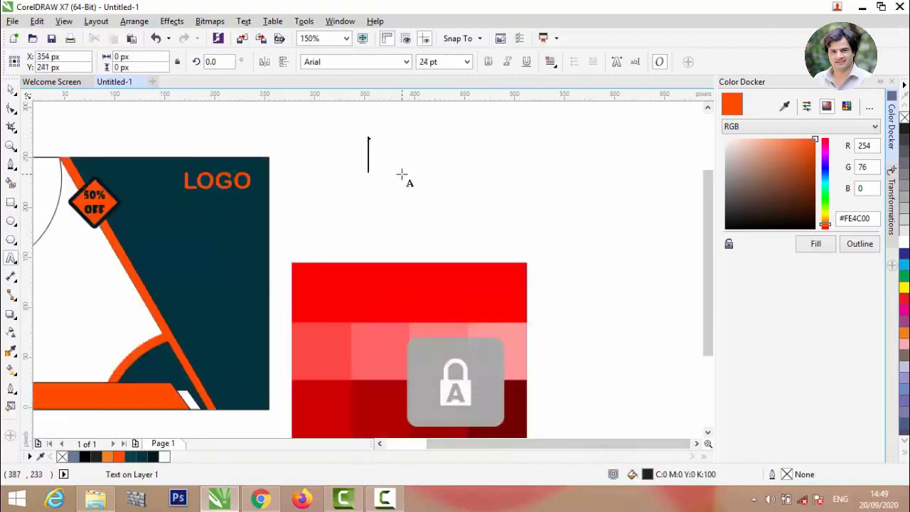
type("ENJOY")
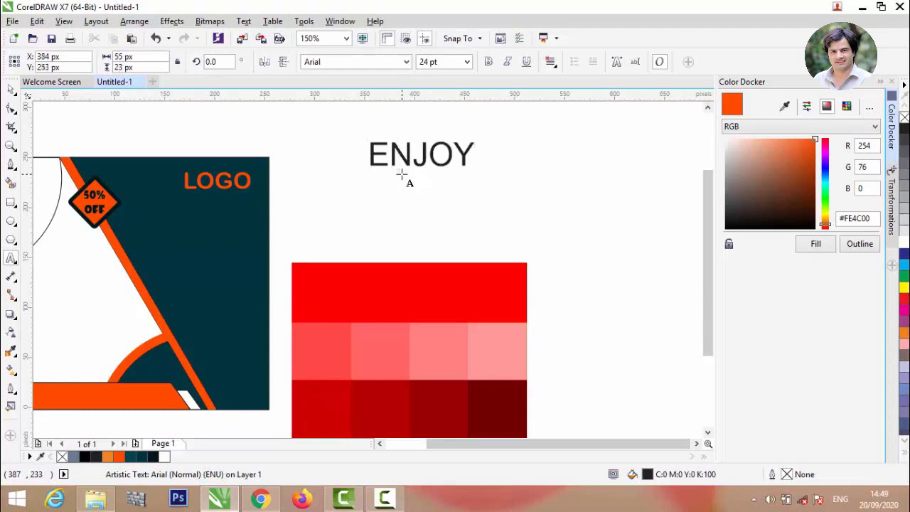
type("YOUR ")
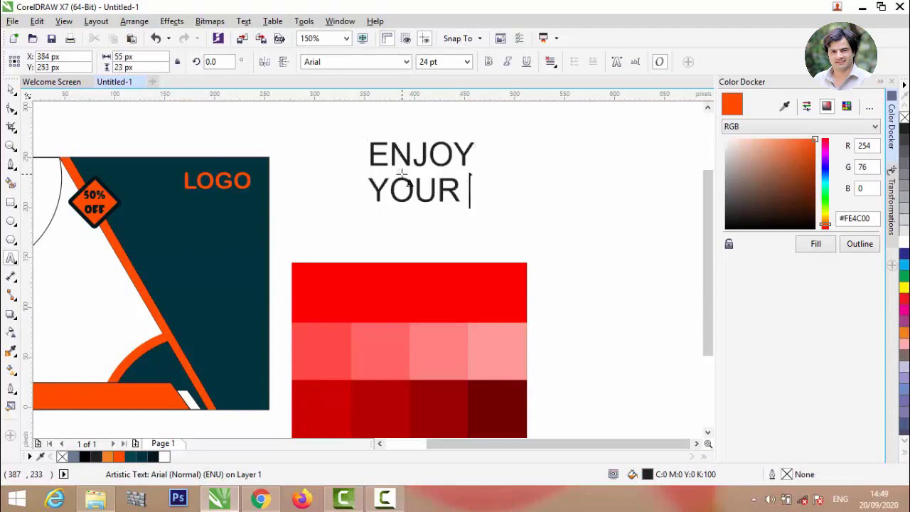
type("FAVO")
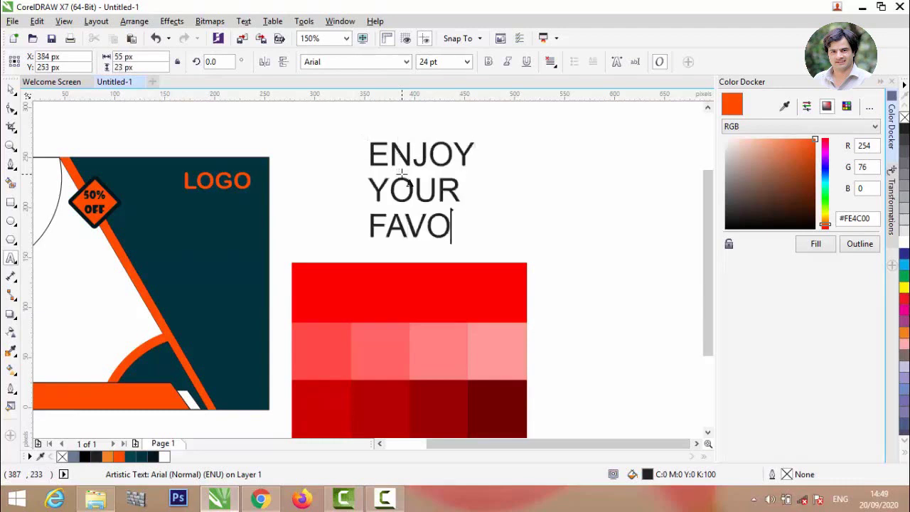
type("RITE")
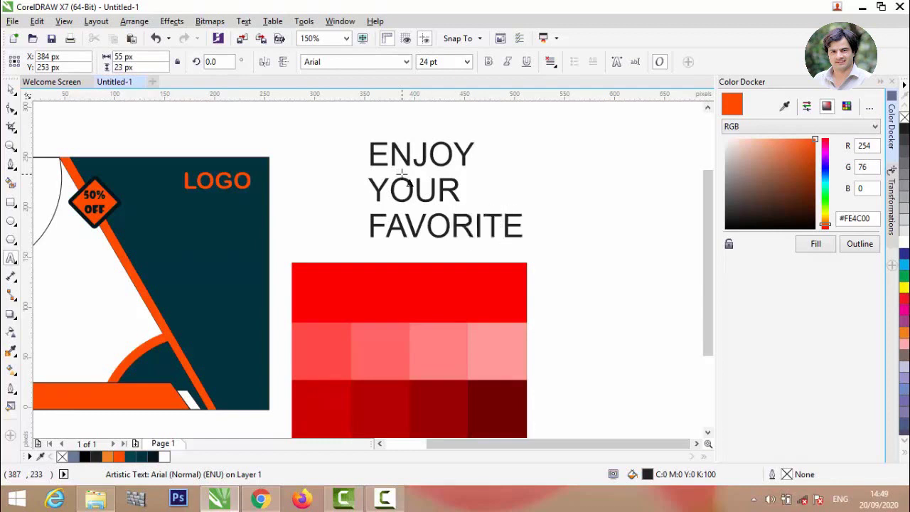
key("BackSpace")
key("BackSpace")
key("BackSpace")
key("BackSpace")
key("BackSpace")
key("BackSpace")
key("BackSpace")
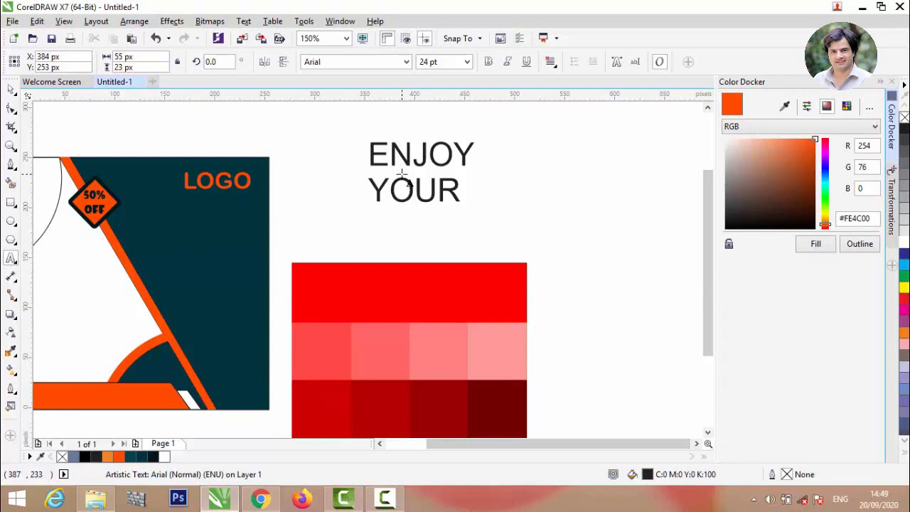
Step: Complete the headline with a third line "FOOD" and format all three lines centred in Arial Rounded MT Bold
key("Return")
type("FOOD")
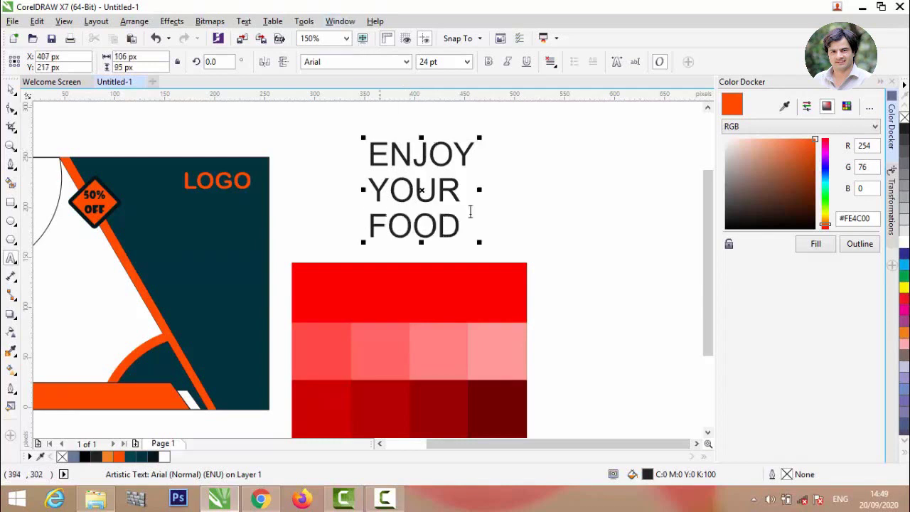
left_click_drag(473, 230, 381, 140)
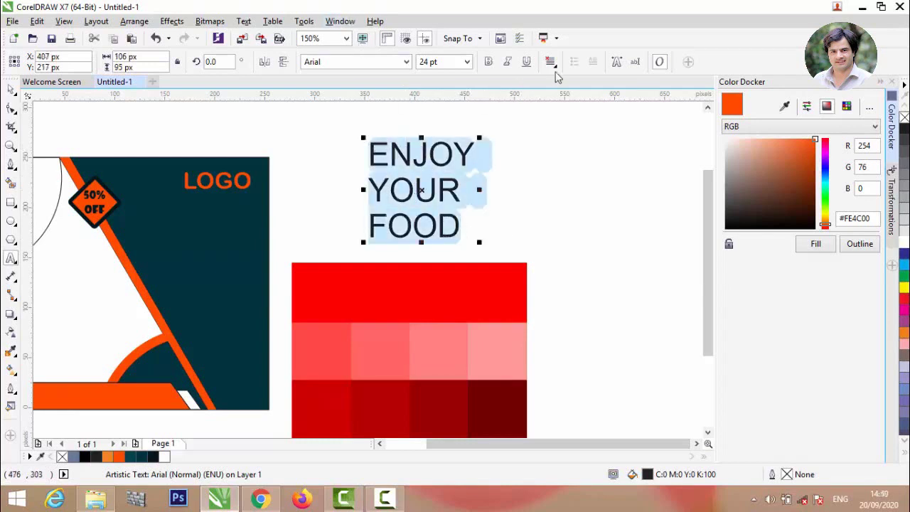
left_click(556, 71)
left_click(565, 100)
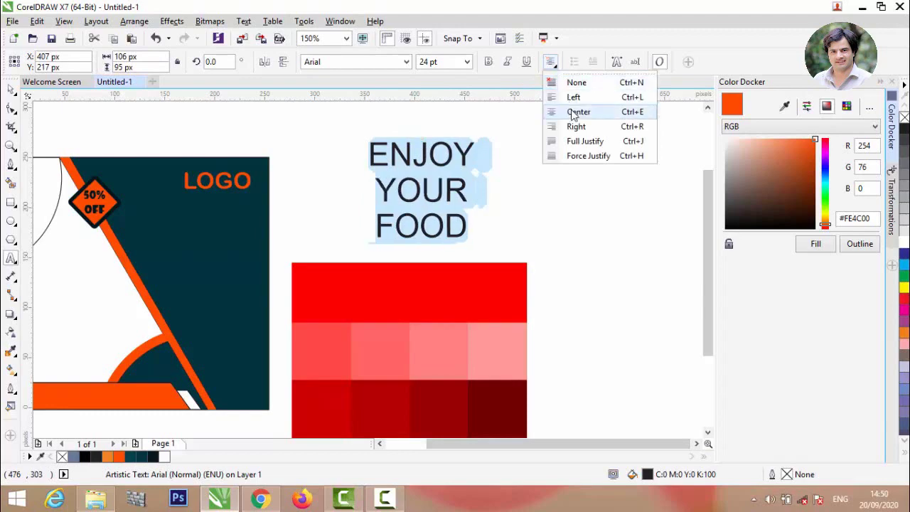
left_click(488, 62)
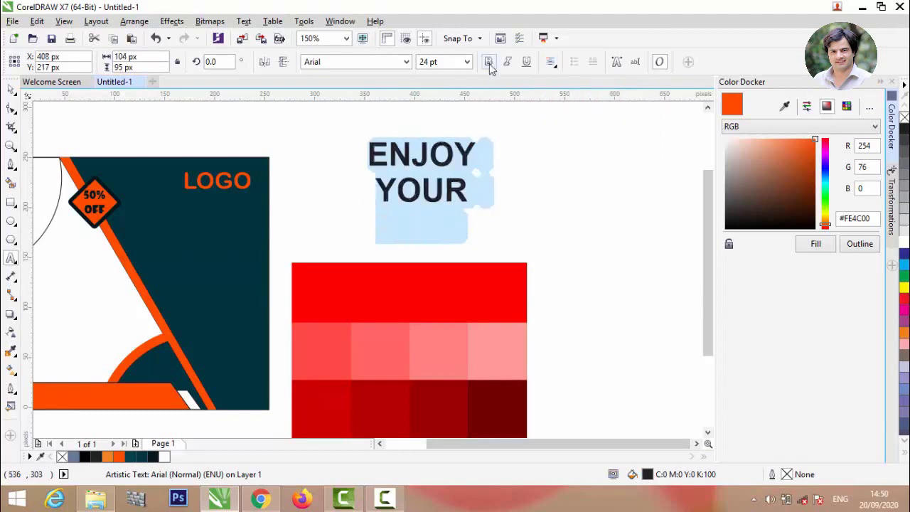
left_click(406, 62)
left_click(388, 87)
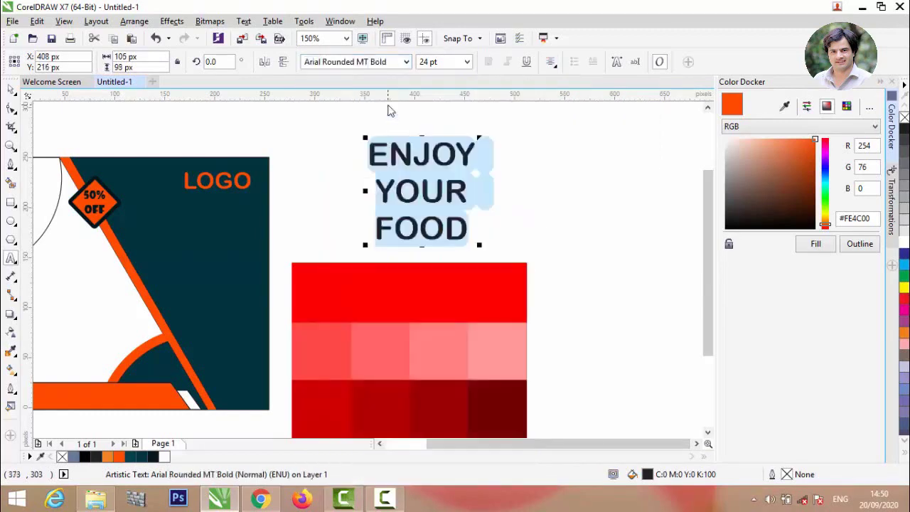
Step: Move the headline onto the page's dark teal area below LOGO, at about X 193, Y 154 px
scroll(420, 127, "down", 2)
left_click(12, 89)
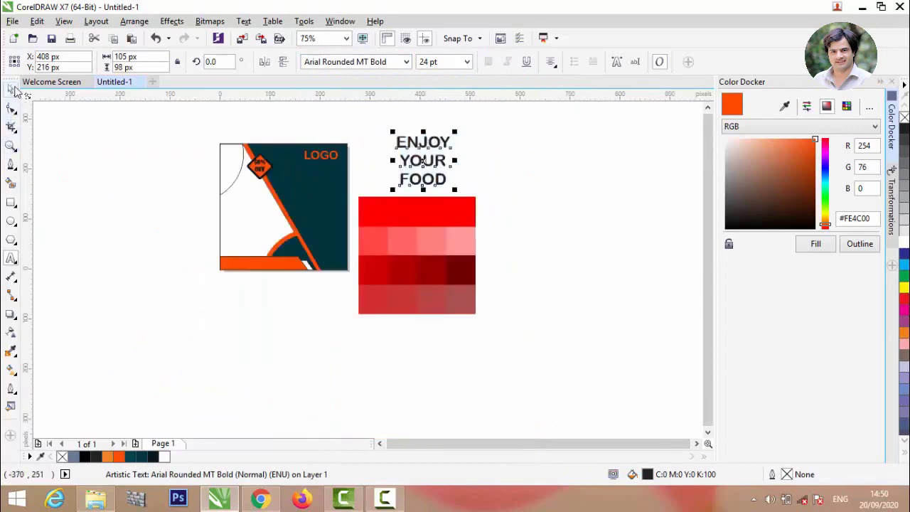
left_click(369, 149)
scroll(396, 148, "up", 2)
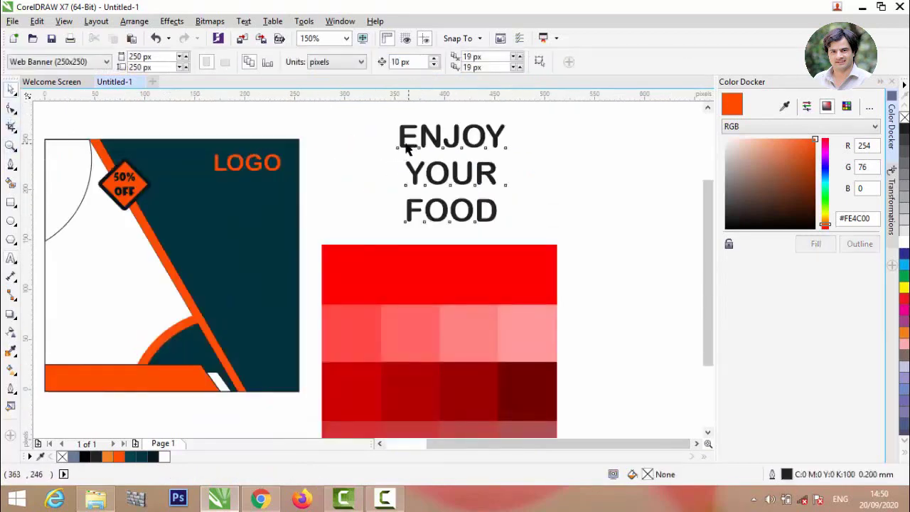
left_click_drag(407, 147, 192, 209)
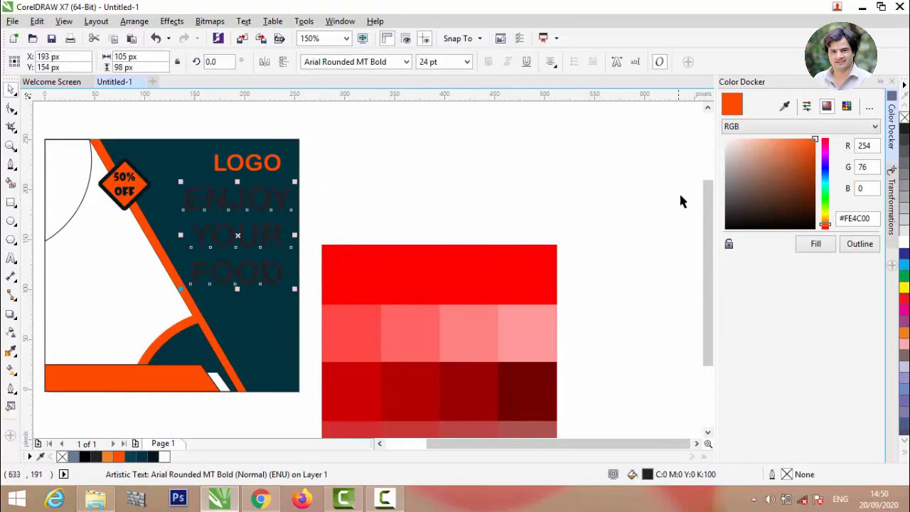
Step: Left-align the whole headline in Arial Rounded MT Bold and fill it with orange-red #FE4C00
double_click(275, 233)
key("ctrl+a")
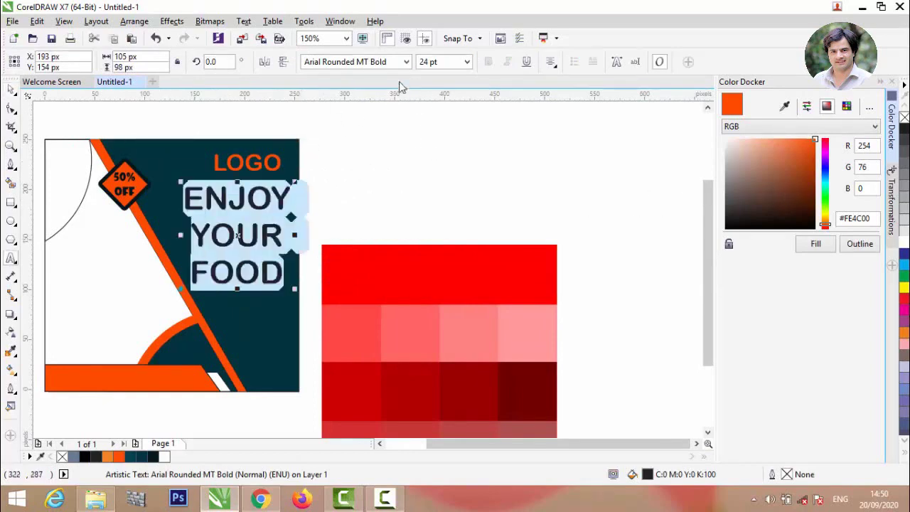
left_click(406, 62)
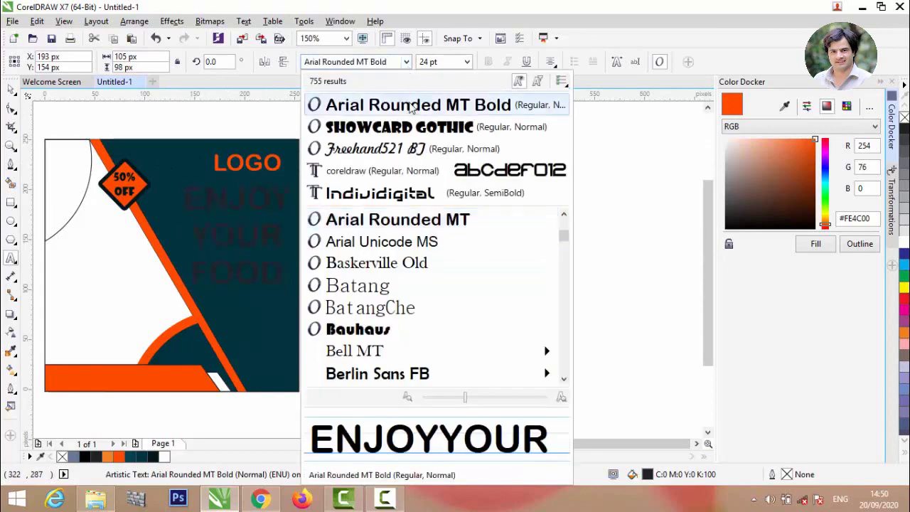
left_click(410, 106)
left_click(550, 62)
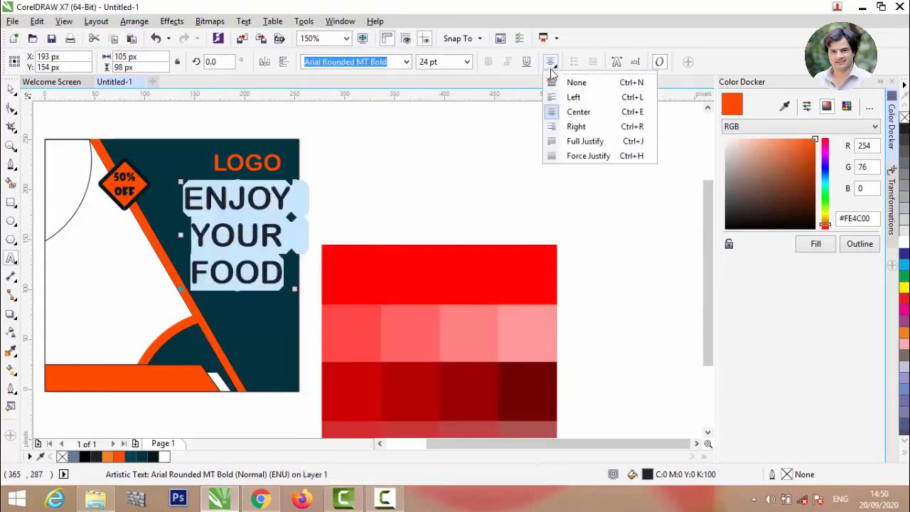
left_click(552, 97)
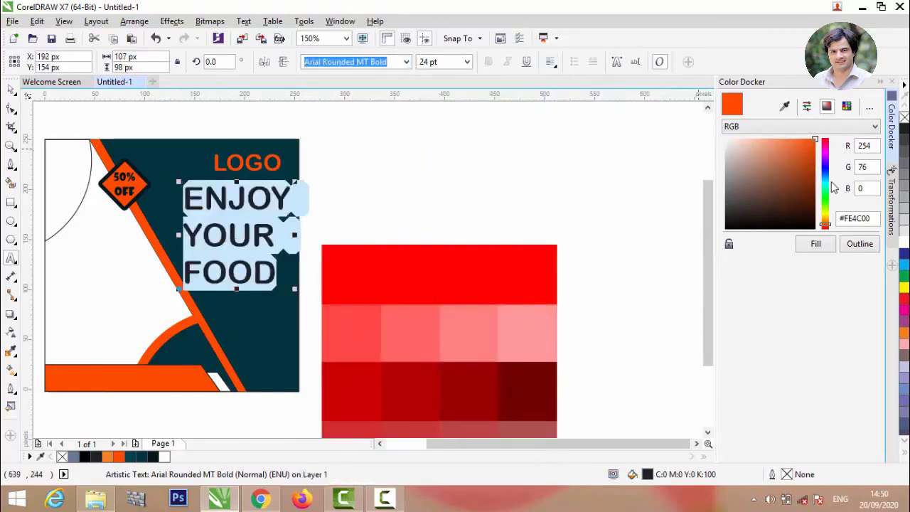
left_click(828, 246)
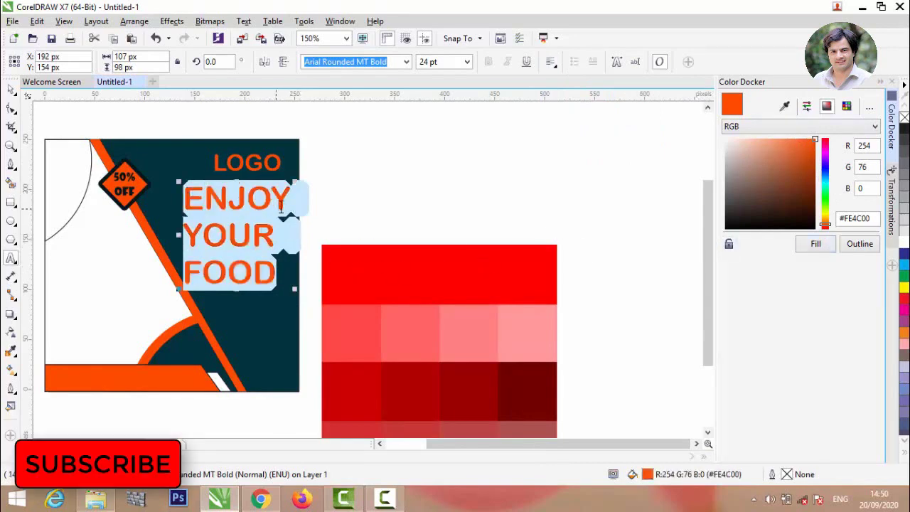
Step: Fill the headline words "ENJOY" and "FOOD" with white and deselect the text
double_click(231, 206)
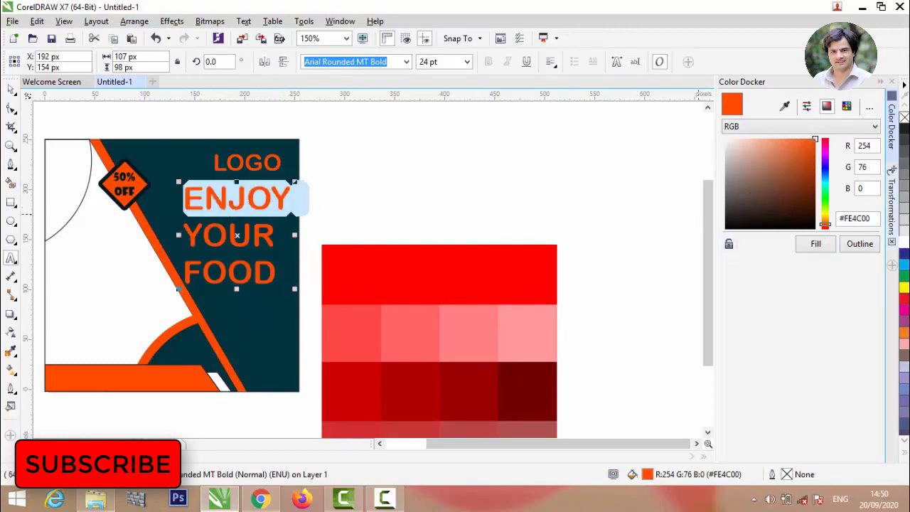
left_click(905, 245)
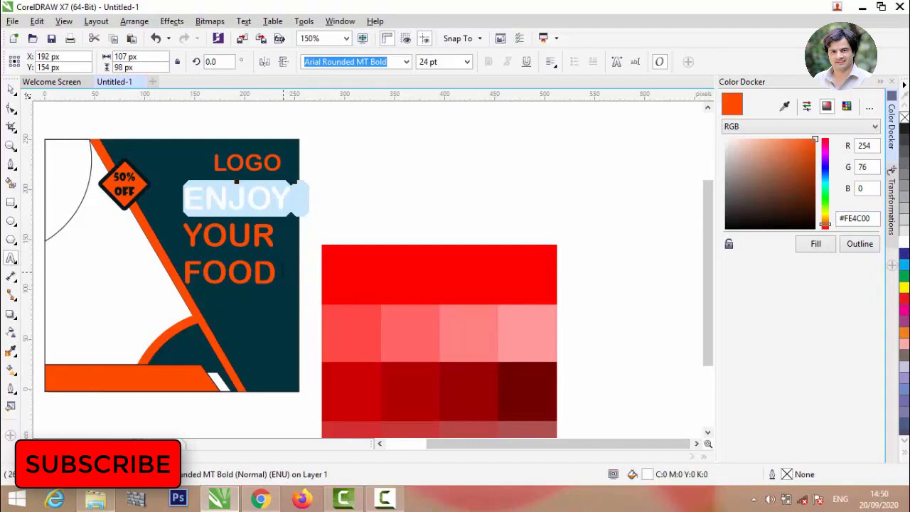
left_click_drag(277, 273, 179, 273)
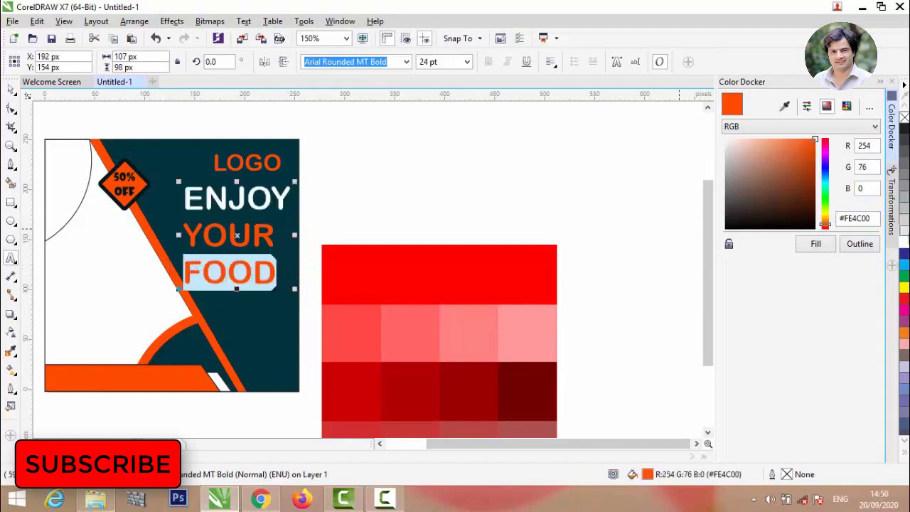
left_click(903, 244)
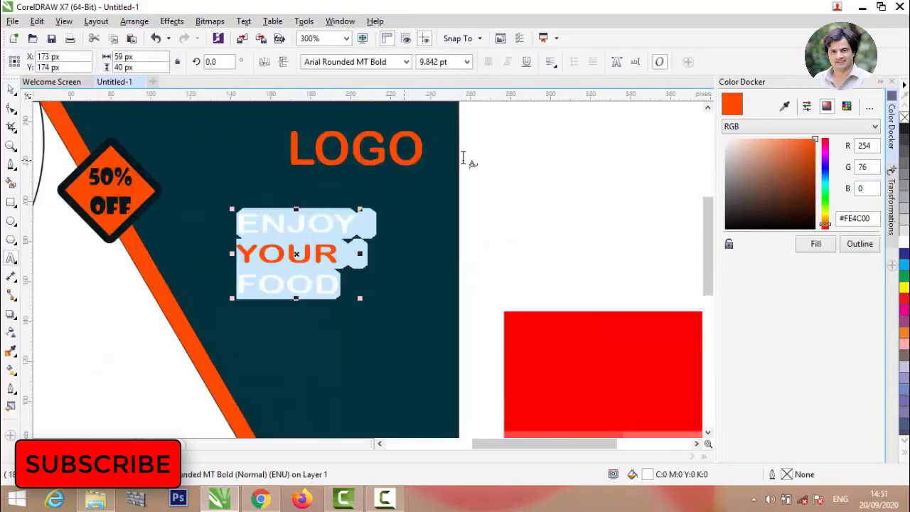
left_click(573, 164)
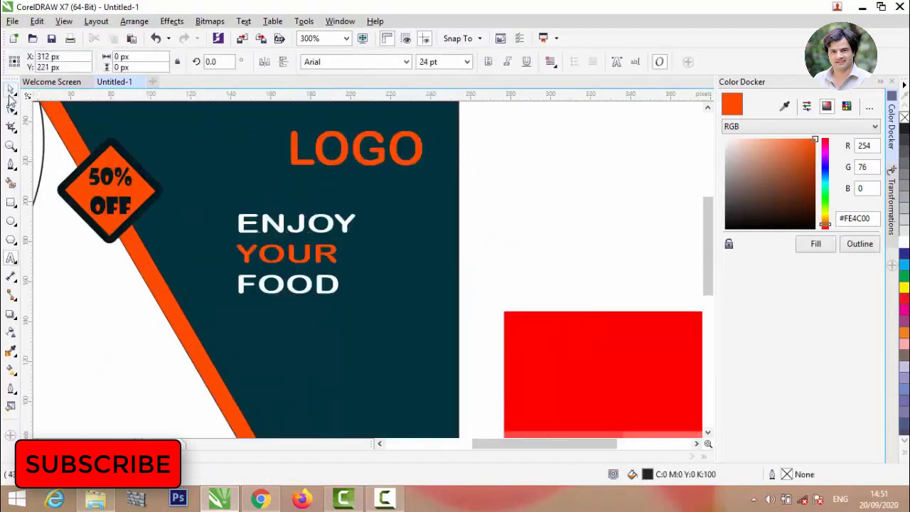
left_click(11, 89)
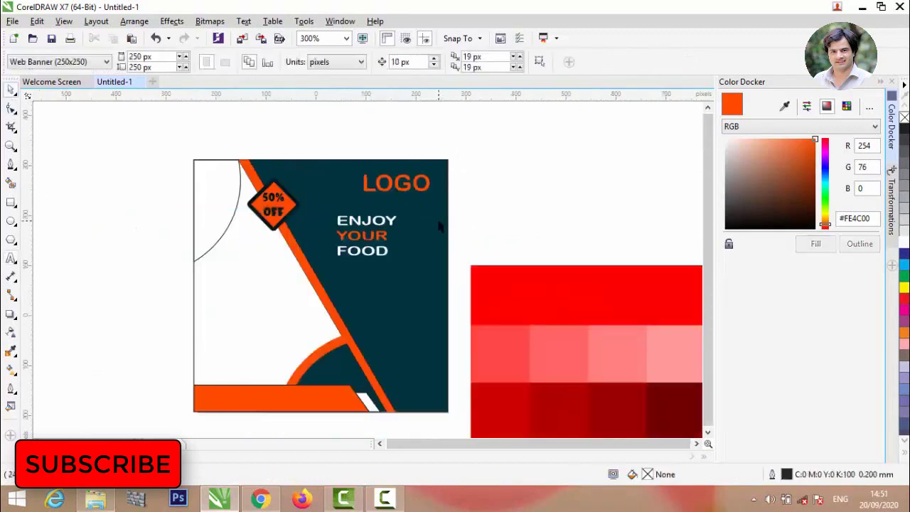
Step: Draw a rectangle about 107 × 41 px on the empty area left of the page and round its corners to about 4 px
scroll(439, 225, "down", 4)
scroll(400, 239, "up", 2)
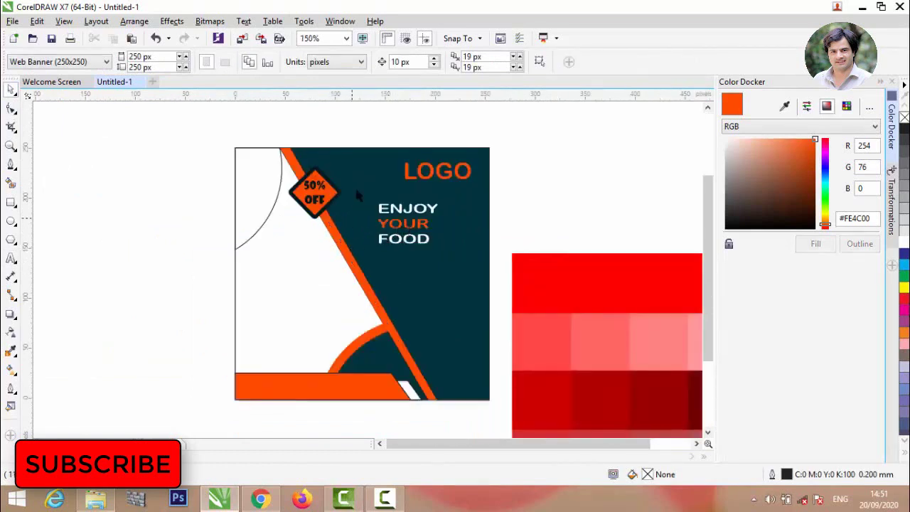
left_click(11, 202)
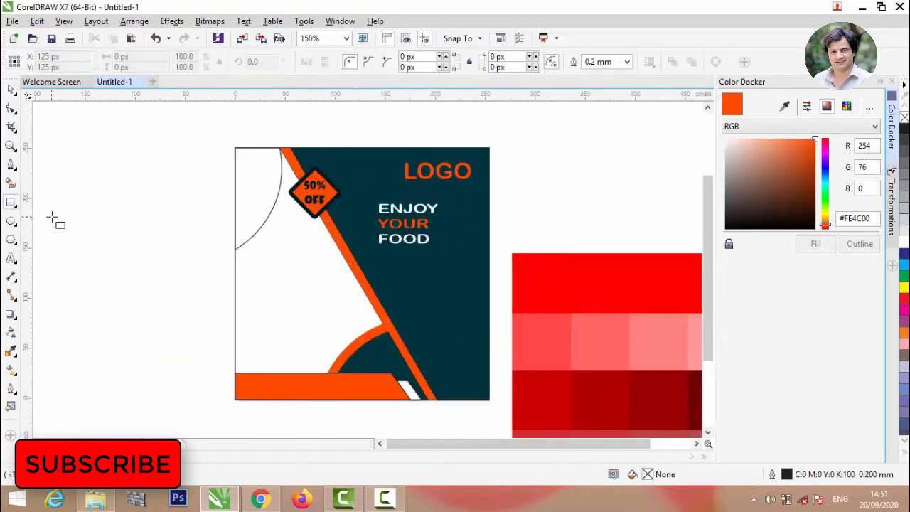
left_click_drag(52, 217, 158, 257)
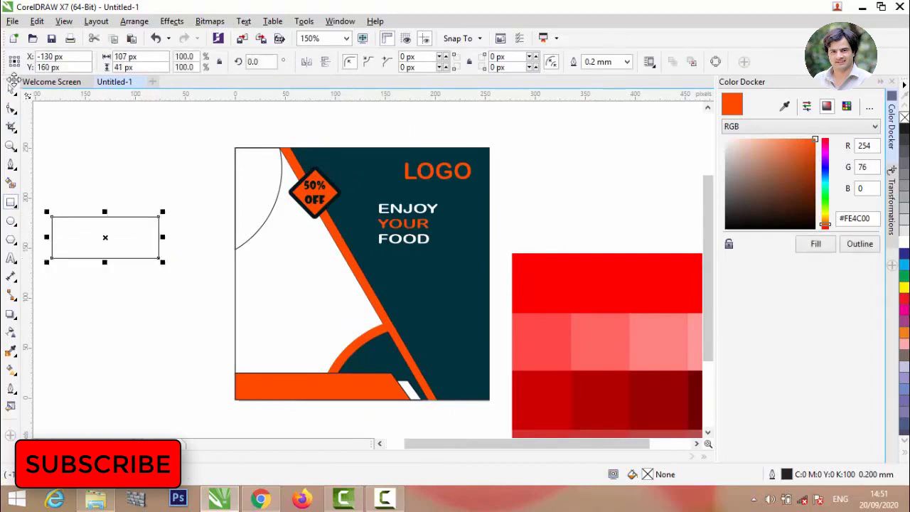
left_click(11, 108)
mouse_move(53, 216)
left_mouse_down()
mouse_move(76, 216)
mouse_move(59, 217)
left_mouse_up()
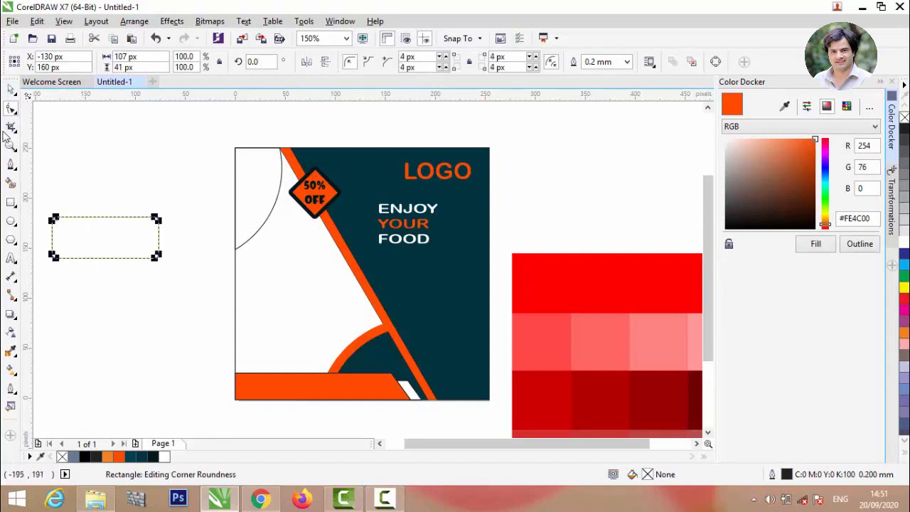
Step: Move the rounded rectangle onto the dark teal area just below the headline, at about X 200, Y 123 px
left_click(13, 89)
left_click(110, 219)
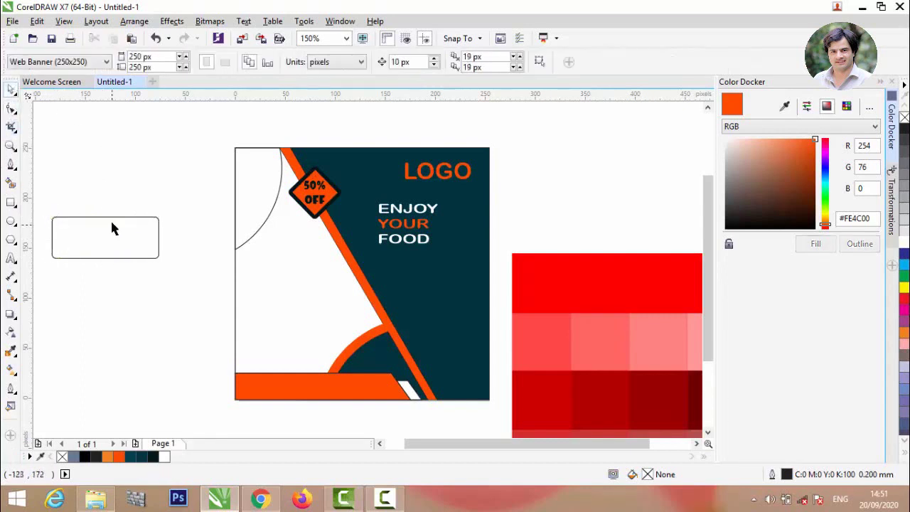
left_click_drag(132, 218, 457, 251)
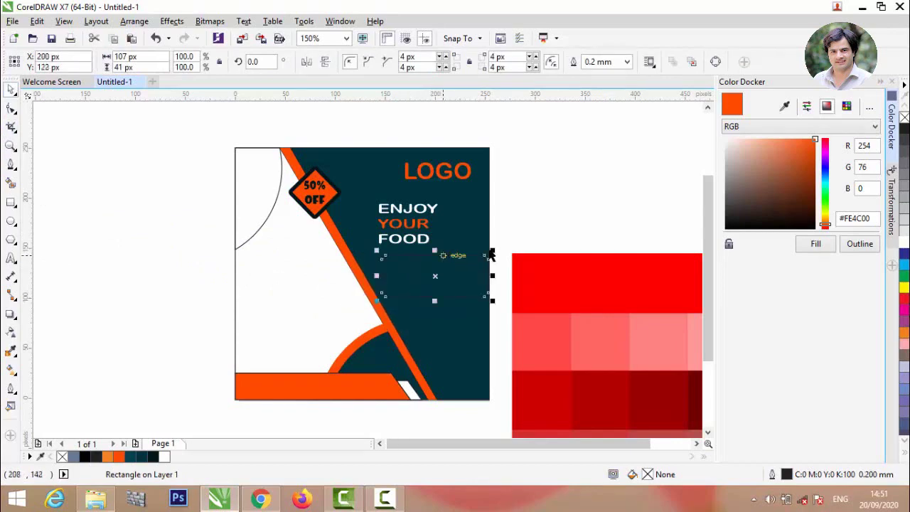
Step: Fill the rounded rectangle with the sampled orange-red #FE4C00
left_click(787, 106)
left_click(747, 127)
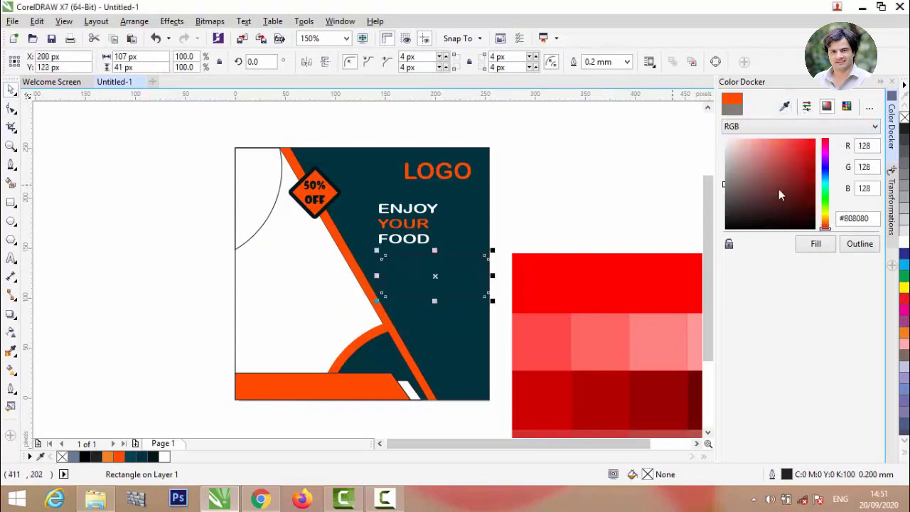
left_click(786, 108)
left_click(738, 99)
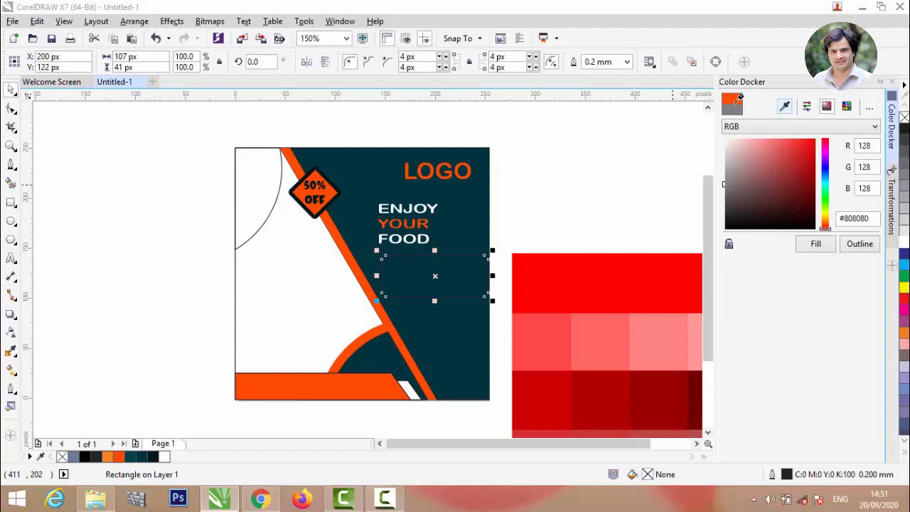
left_click(821, 247)
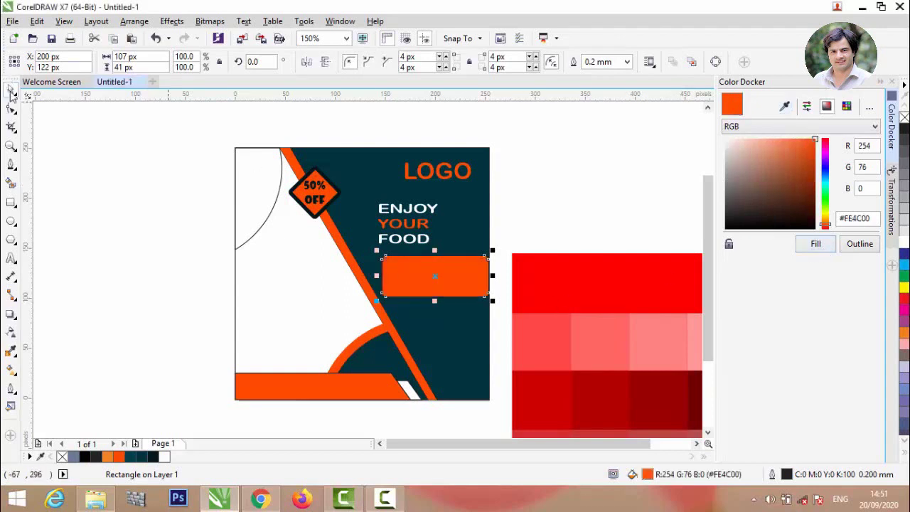
Step: Add the artistic text "ORDER NOW" in capitals, starting over the orange-red rounded rectangle
left_click(170, 151)
scroll(413, 263, "up", 1)
left_click(413, 265)
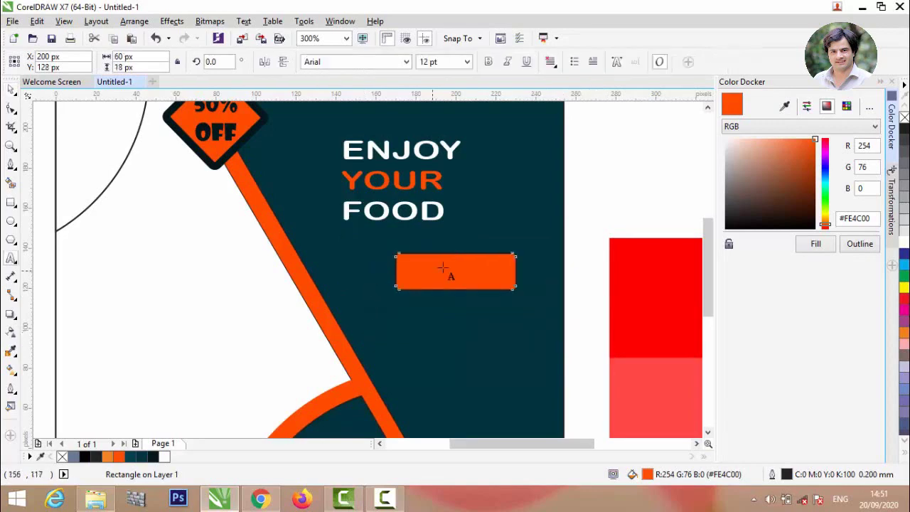
left_click(443, 267)
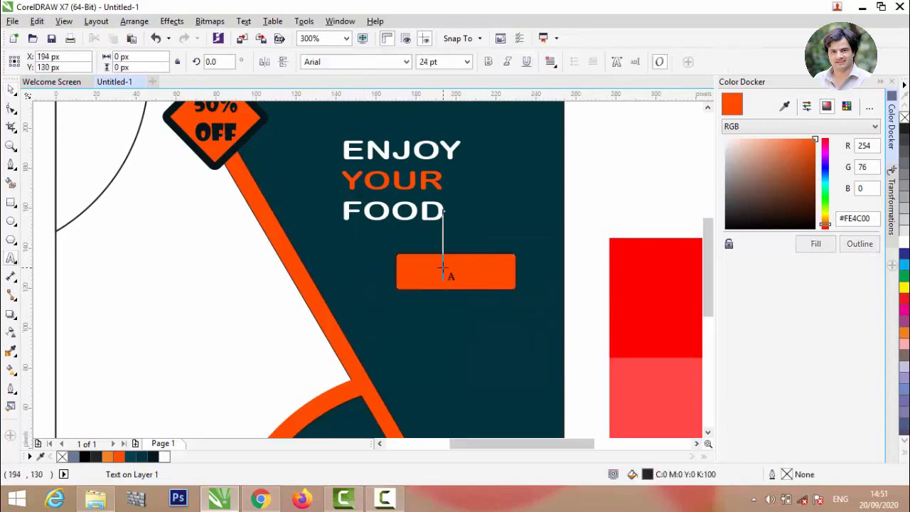
type("Order")
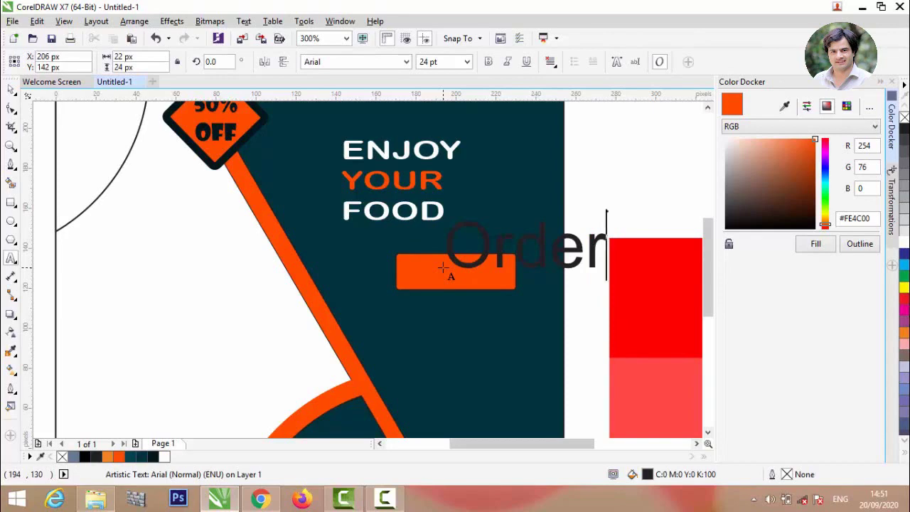
key("BackSpace")
key("BackSpace")
key("BackSpace")
key("BackSpace")
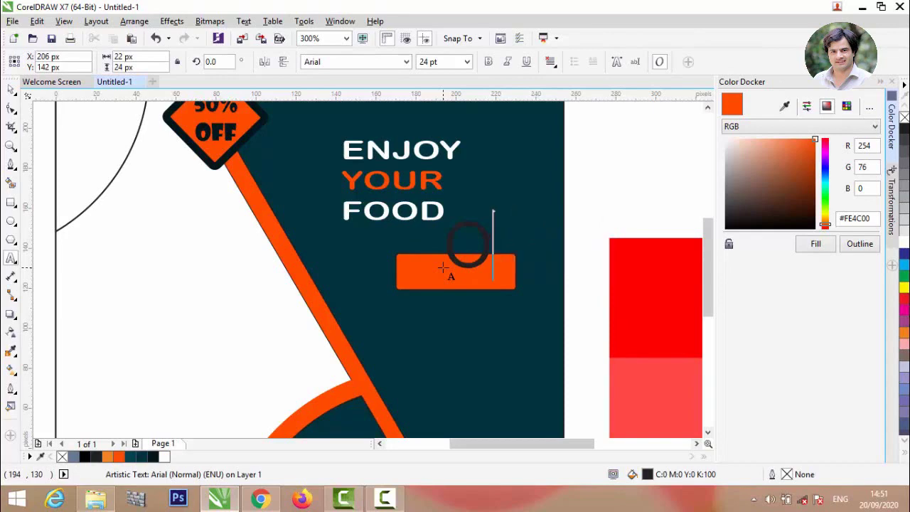
key("Caps_Lock")
type("rde")
key("BackSpace")
key("BackSpace")
key("BackSpace")
key("Caps_Lock")
type("RDER NOW")
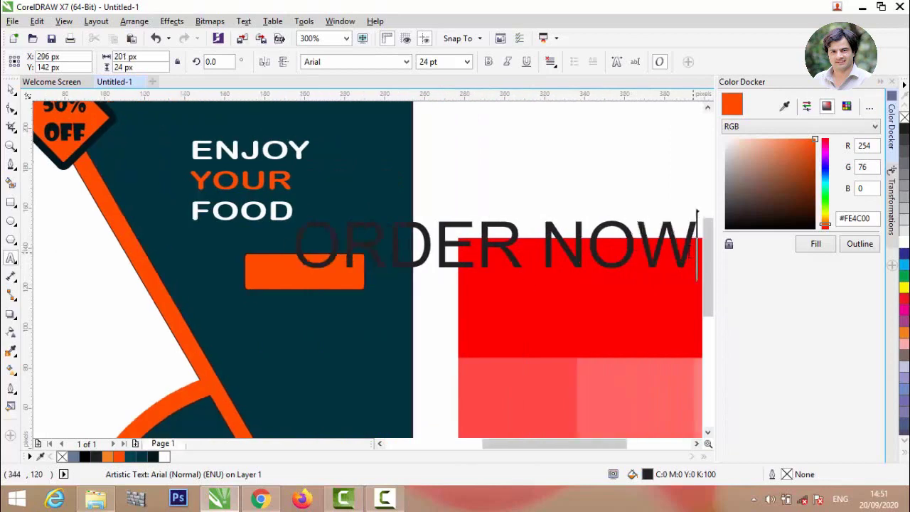
Step: Set the "ORDER NOW" text to 10 pt Arial Rounded MT Bold
left_click_drag(695, 248, 293, 247)
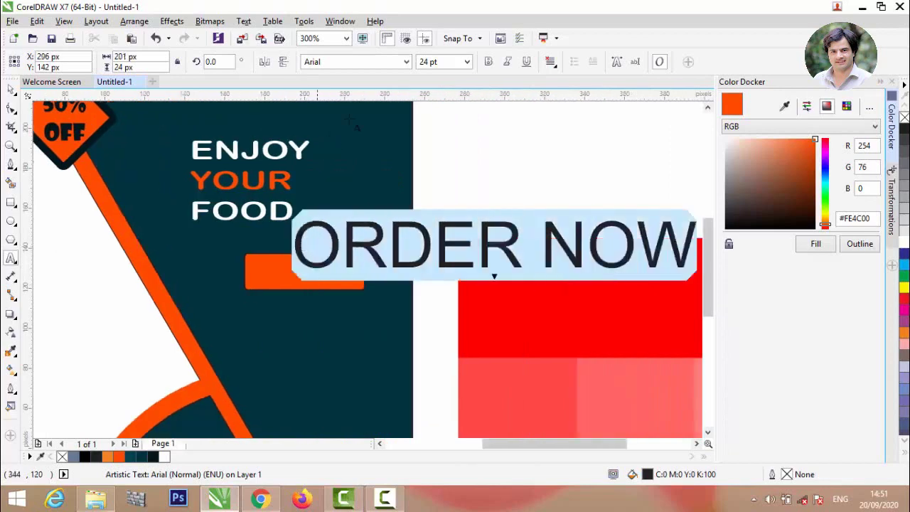
left_click(466, 63)
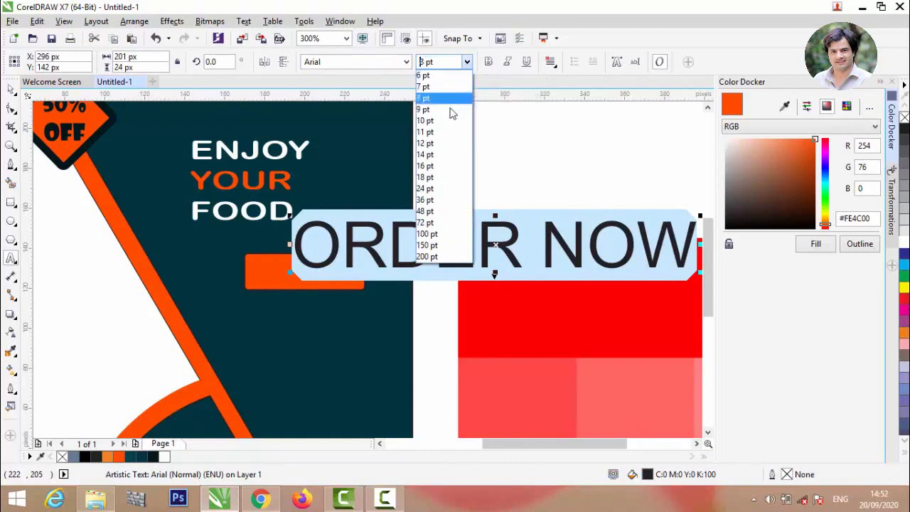
left_click(425, 120)
left_click(406, 62)
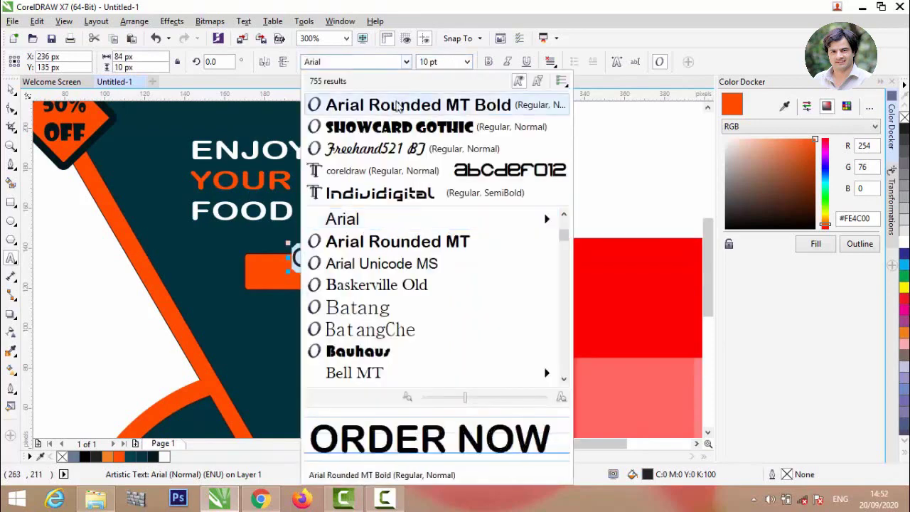
left_click(398, 106)
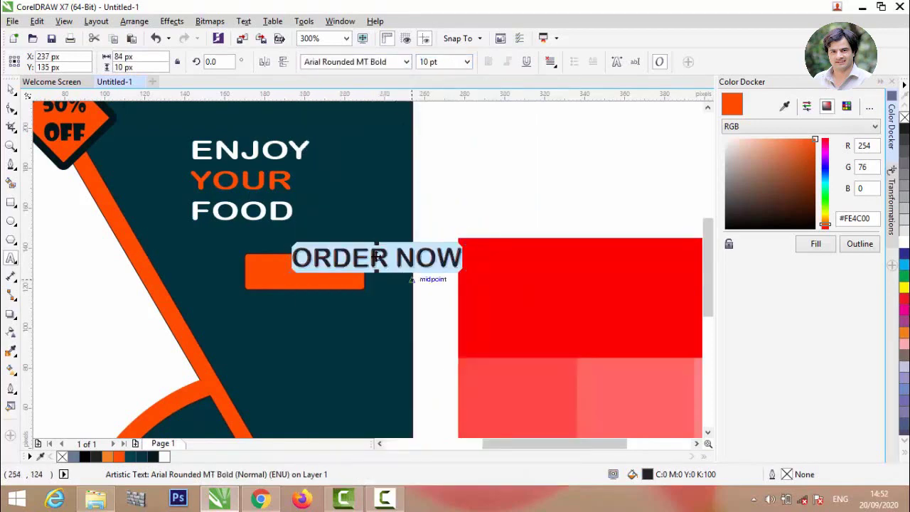
Step: Scale the "ORDER NOW" text down to about 40 × 5 px and center it on the orange-red button at about X 199, Y 129 px
left_click_drag(377, 257, 335, 270)
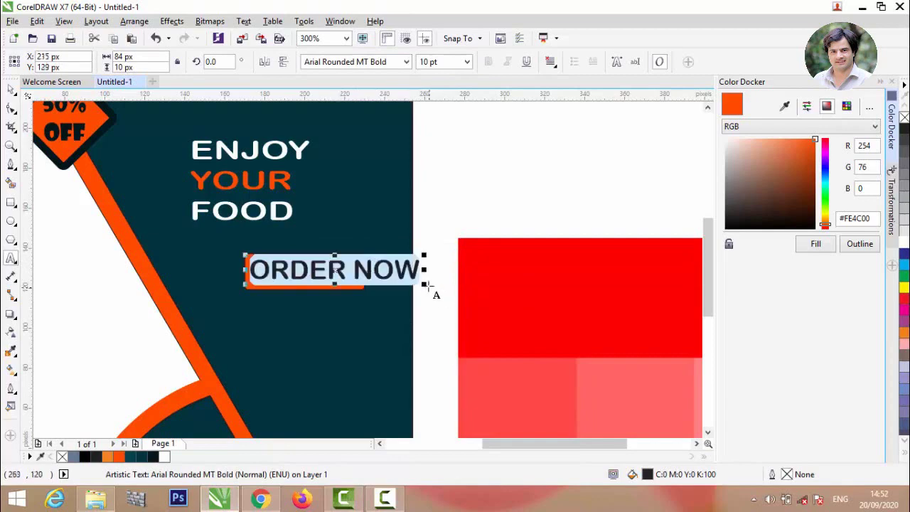
left_click_drag(425, 284, 402, 278)
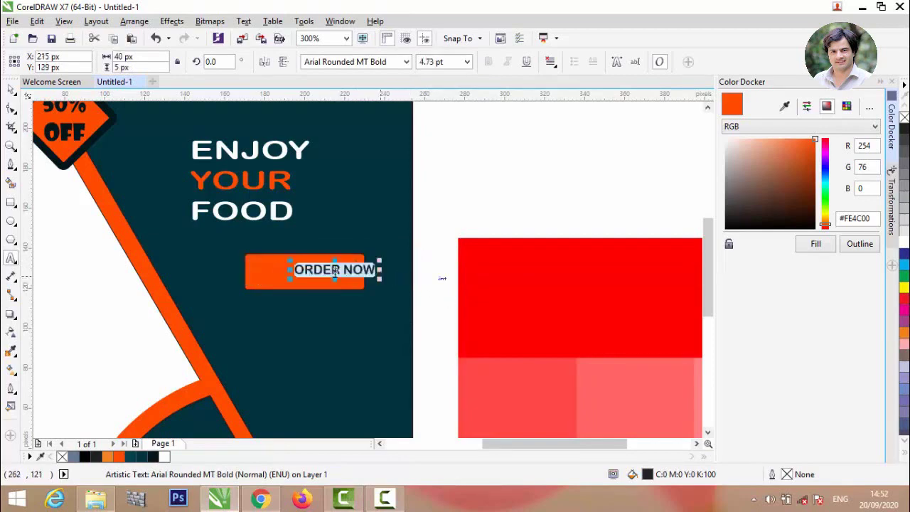
scroll(325, 273, "up", 3)
scroll(491, 257, "down", 2)
scroll(450, 259, "up", 2)
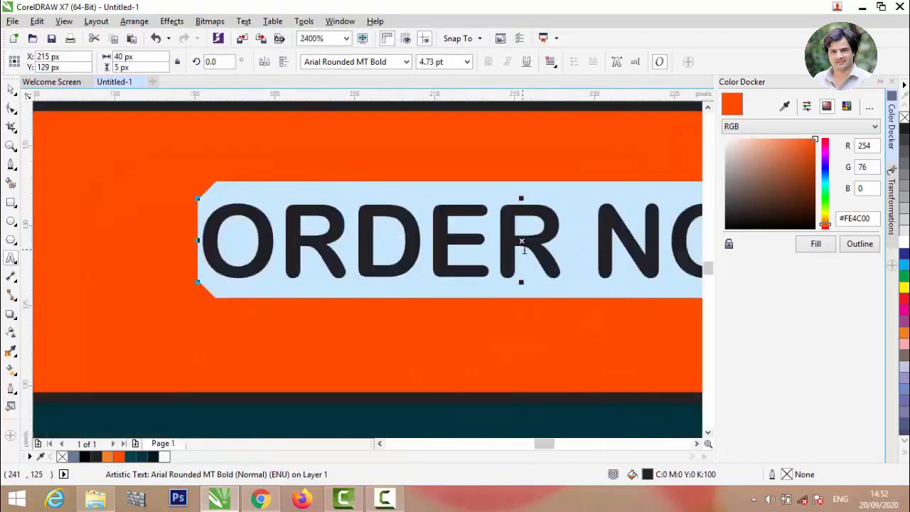
left_click_drag(521, 244, 371, 237)
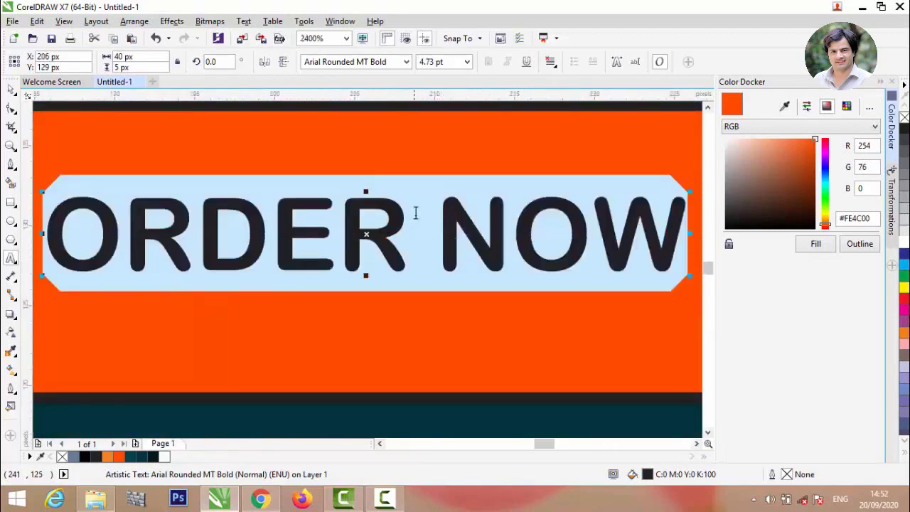
scroll(416, 213, "down", 2)
scroll(417, 212, "up", 1)
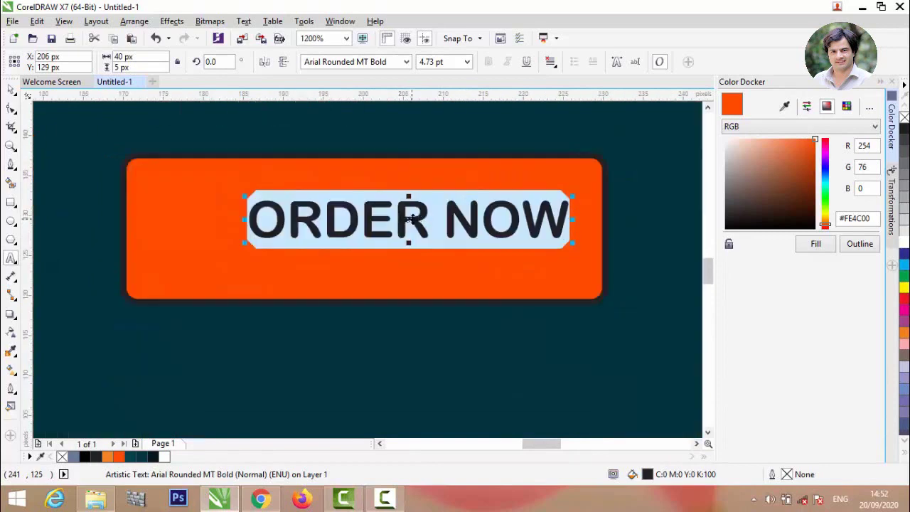
left_click_drag(410, 221, 379, 225)
left_click_drag(380, 225, 365, 229)
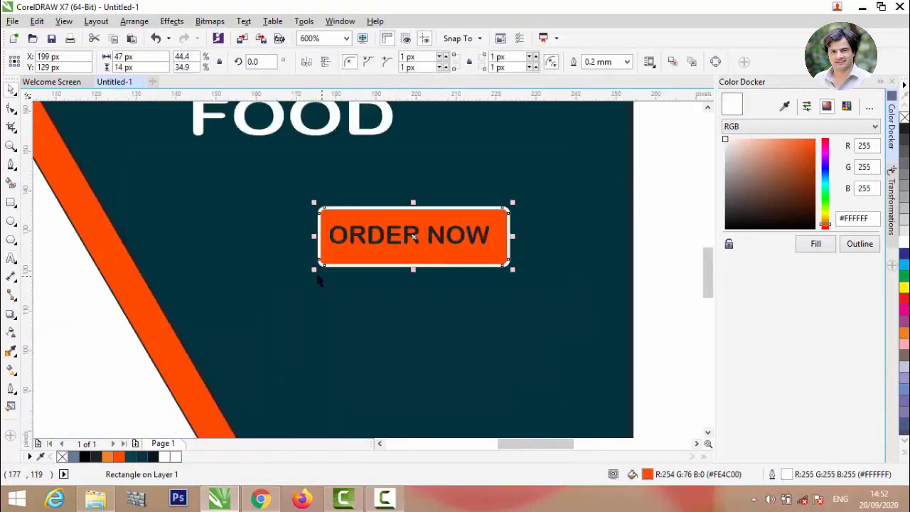
Step: Enlarge the button rectangle about its center and scale its "ORDER NOW" label up to about 53 × 6 px
left_click_drag(313, 270, 275, 278)
left_click(375, 249)
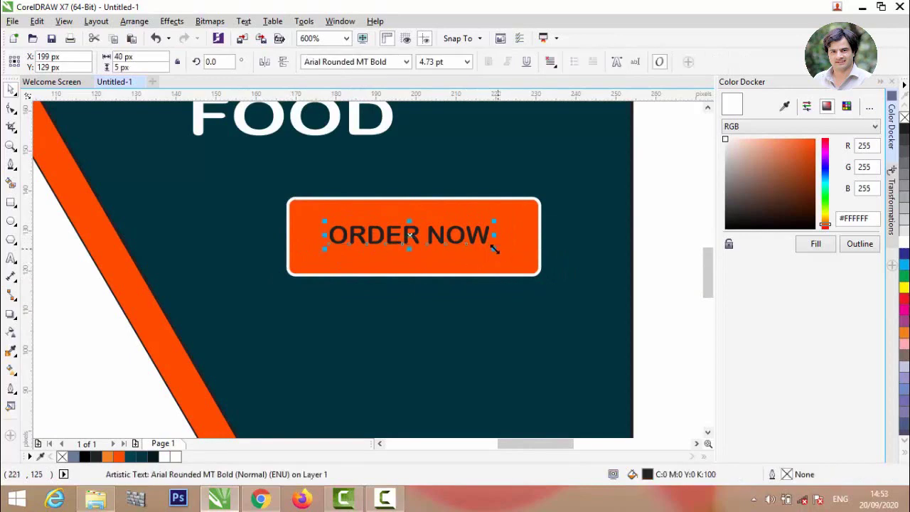
left_click_drag(493, 248, 521, 263)
left_click_drag(414, 236, 419, 238)
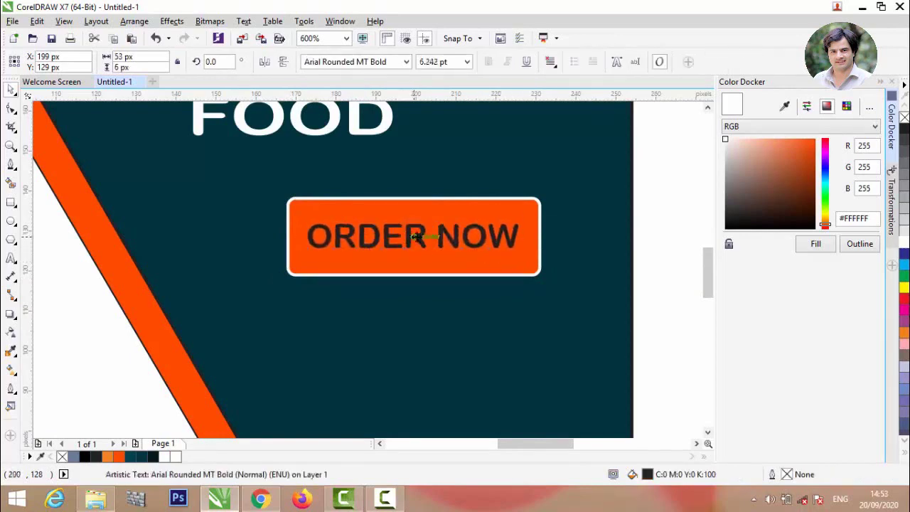
scroll(394, 215, "down", 2)
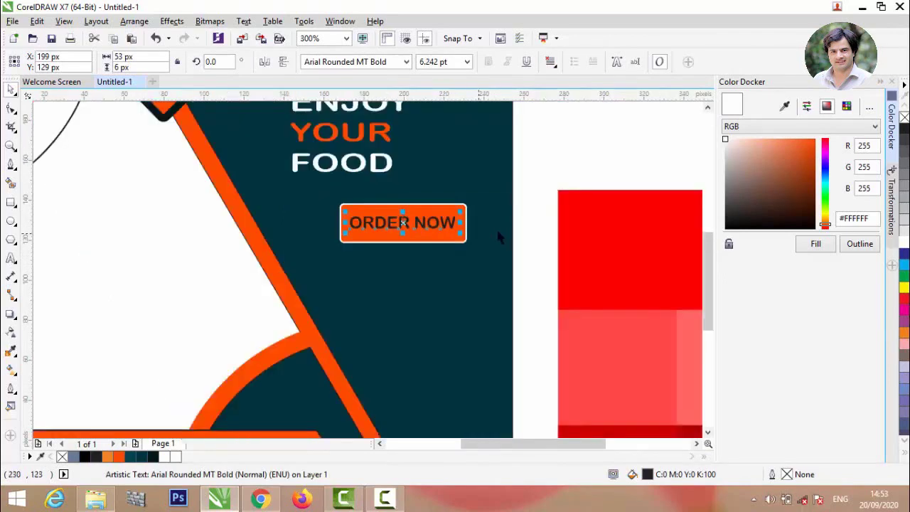
left_click(530, 224)
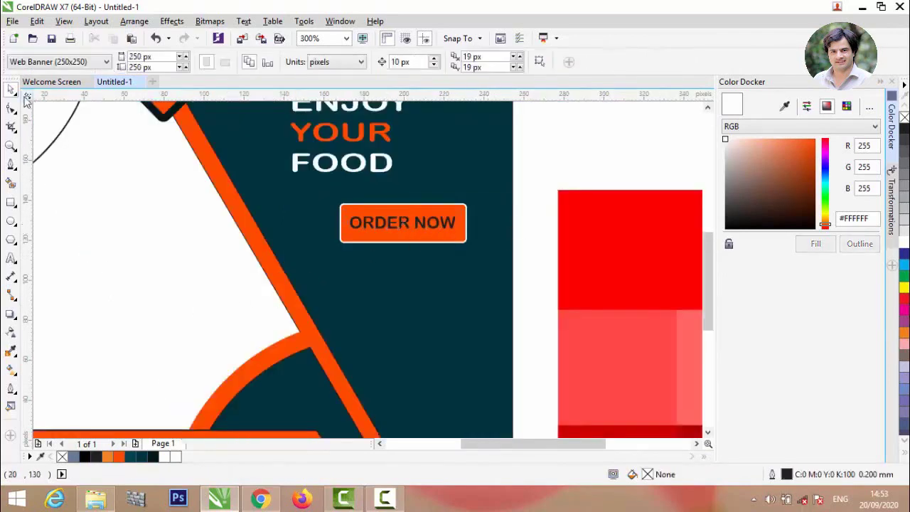
Step: Add the artistic text "FREE DELIVERY" and set its font to Arial Rounded MT Bold
left_click(11, 259)
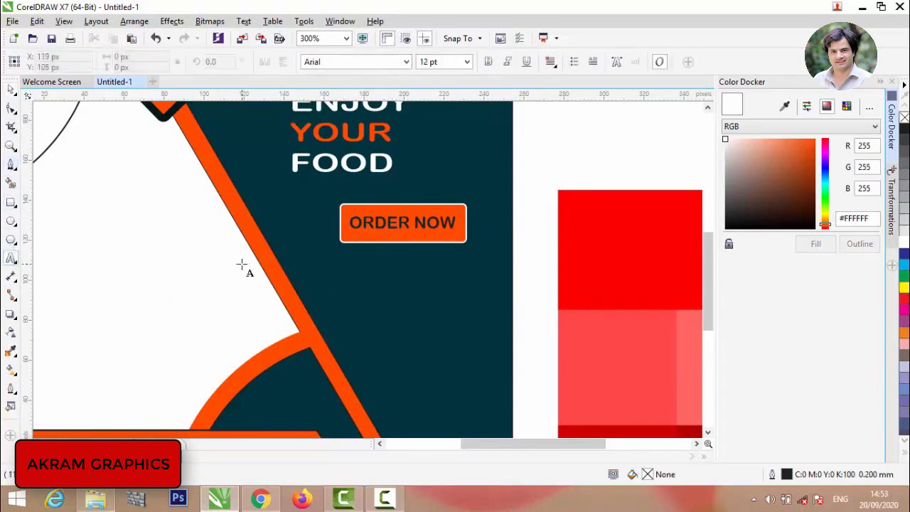
left_click(242, 264)
type("FREE")
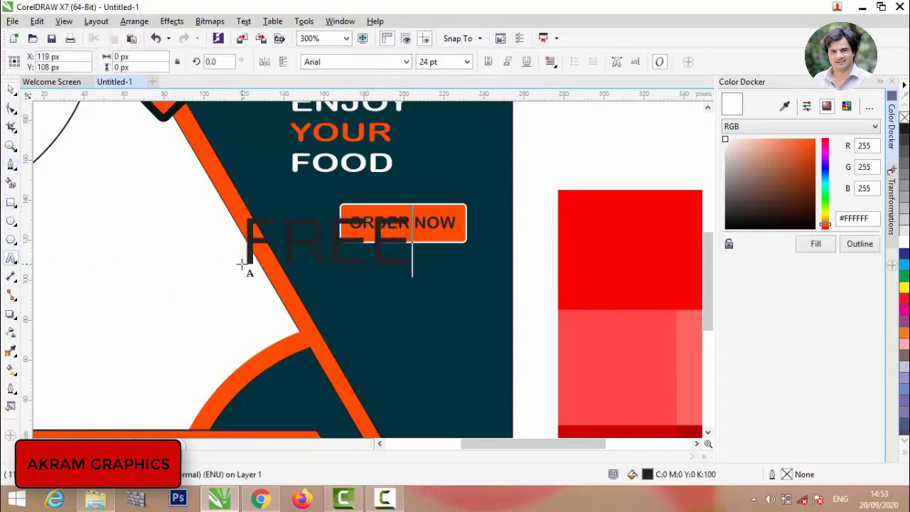
type(" DELIVERY")
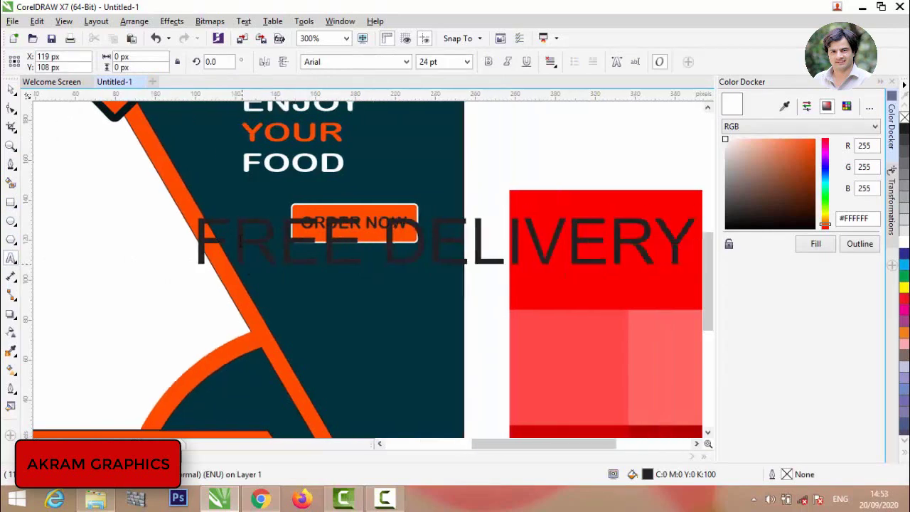
left_click_drag(688, 254, 130, 230)
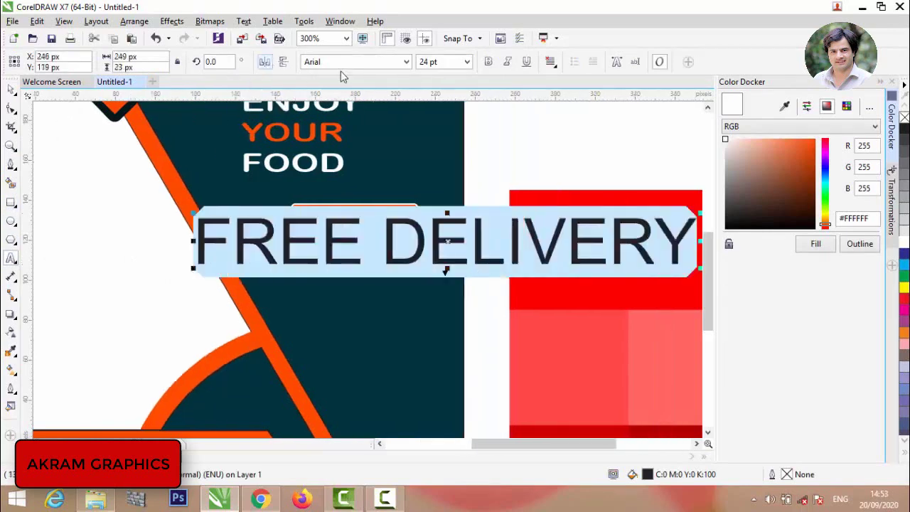
left_click(406, 61)
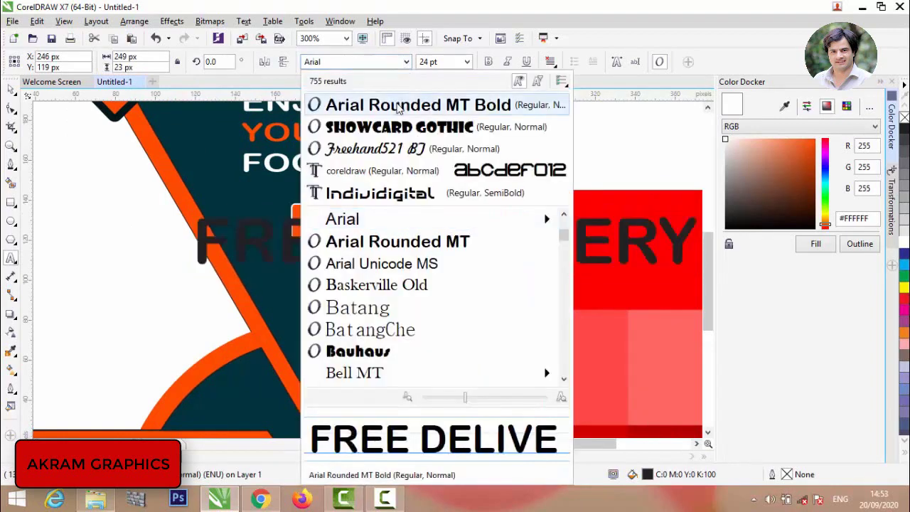
left_click(399, 106)
Step: Scale the "FREE DELIVERY" text down to about 77 × 7 px and move it below the button, at about X 206, Y 103 px
scroll(431, 166, "down", 4)
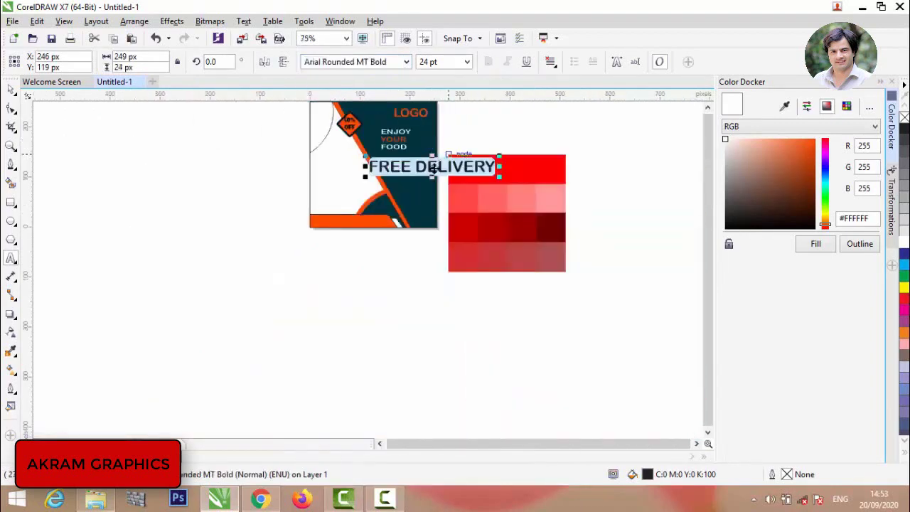
scroll(645, 268, "up", 4)
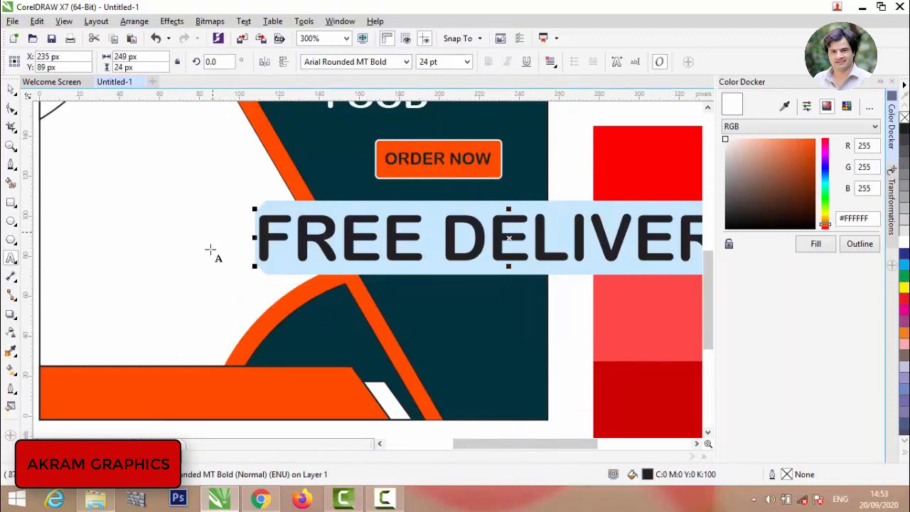
left_click_drag(254, 268, 410, 251)
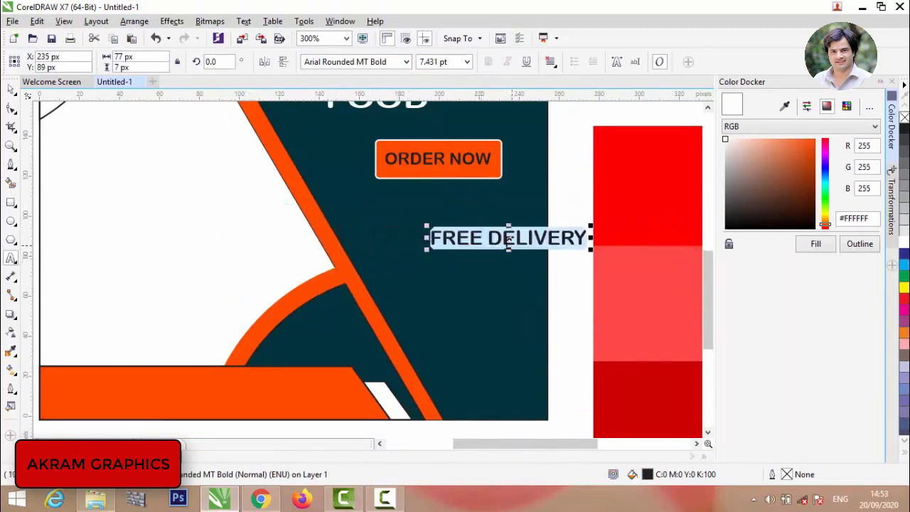
left_click_drag(508, 242, 446, 238)
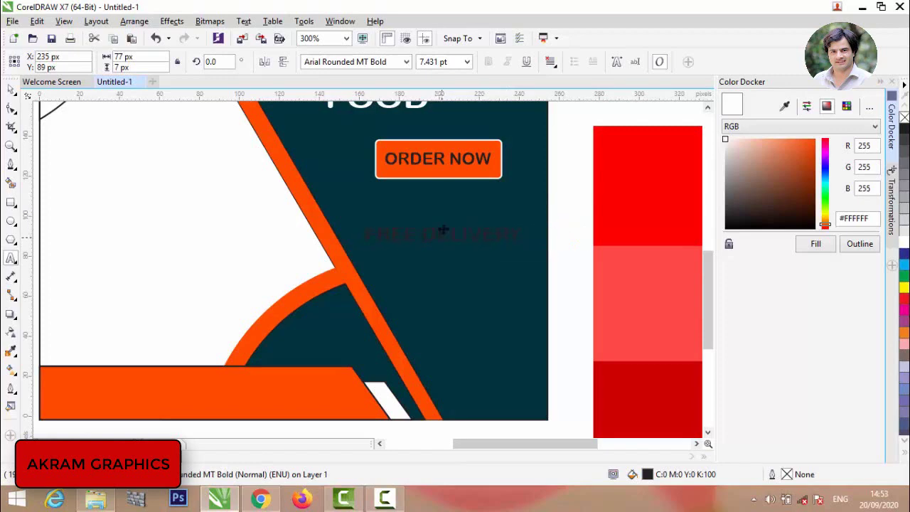
left_click_drag(442, 230, 450, 206)
Step: Break the "FREE DELIVERY" text into two lines and enlarge it to about 72 × 28 px
left_click(431, 208)
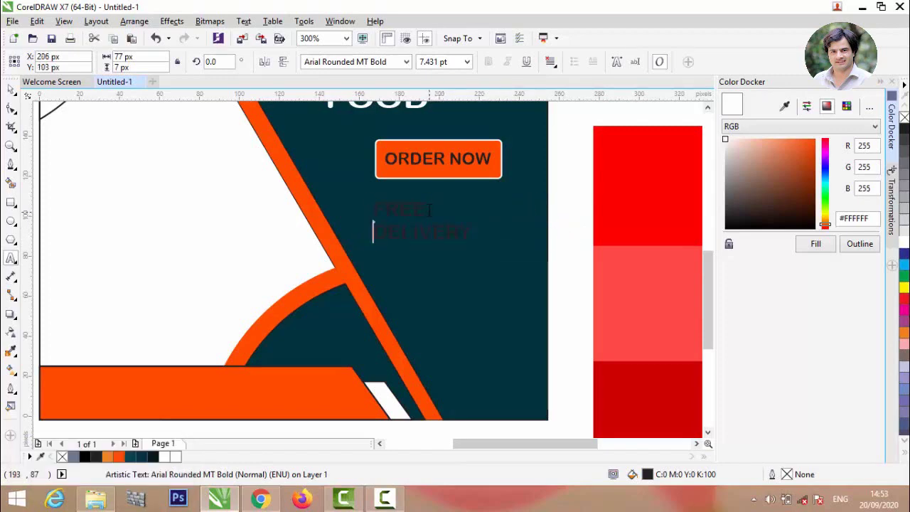
key("Escape")
left_click_drag(477, 243, 509, 252)
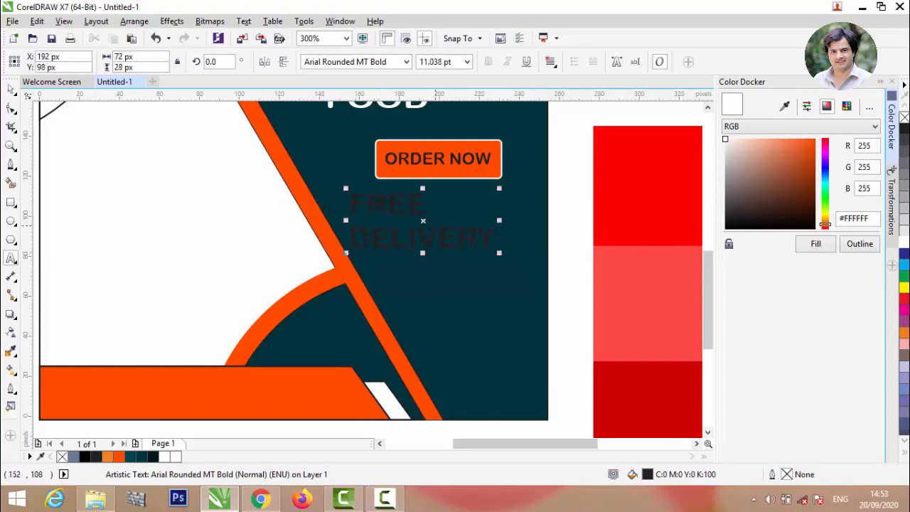
Step: Move the two-line "FREE DELIVERY" text directly under the button, at about X 205, Y 100 px, and fill it with white
left_click(422, 222)
left_click(11, 90)
left_click_drag(424, 222, 450, 215)
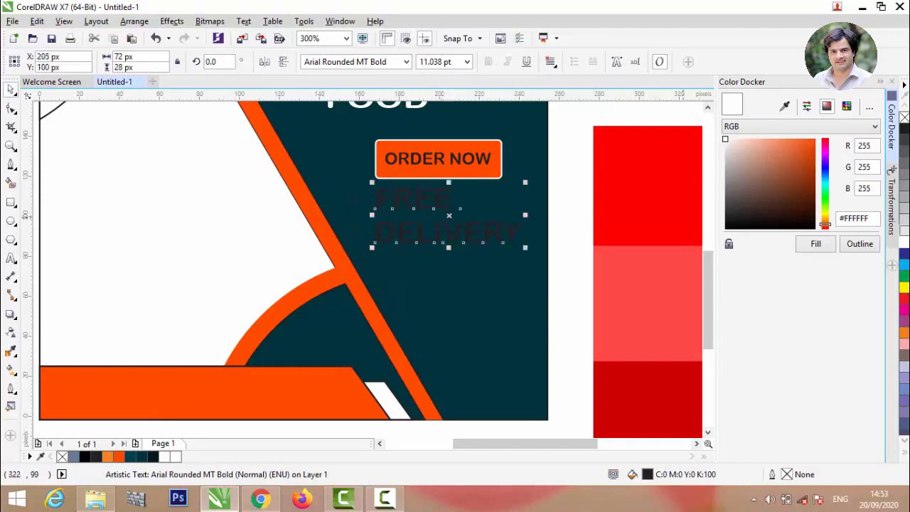
left_click(904, 243)
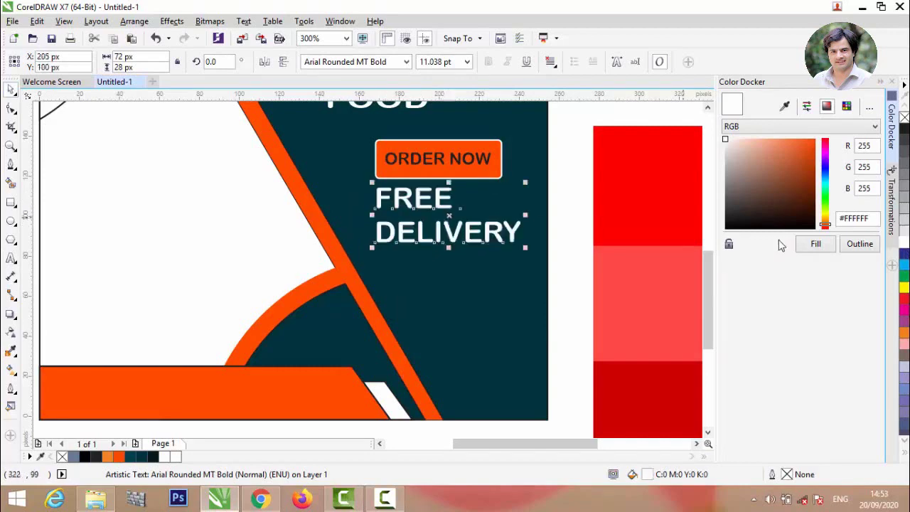
Step: Try the button's sampled orange-red #FE4C00 as the fill of the "FREE DELIVERY" text, and undo that fill
left_click(785, 106)
left_click(486, 145)
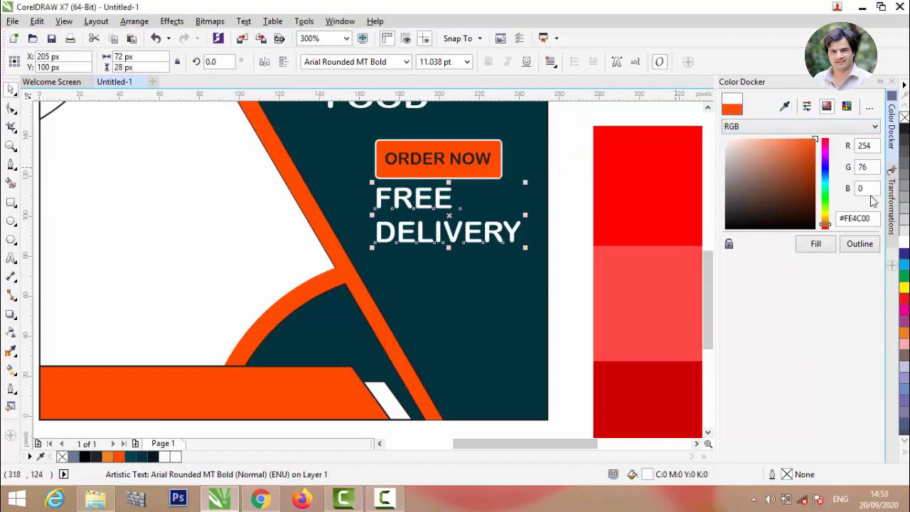
left_click(815, 244)
scroll(485, 242, "down", 1)
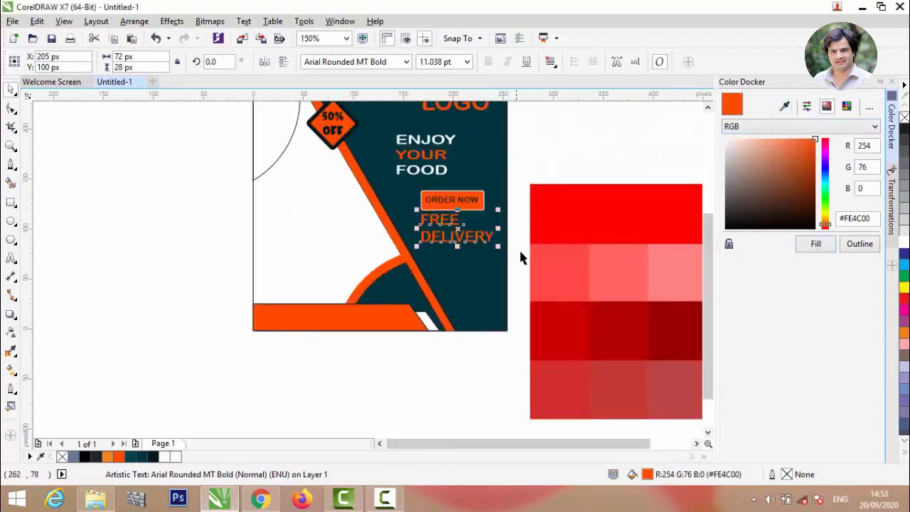
key("ctrl+z")
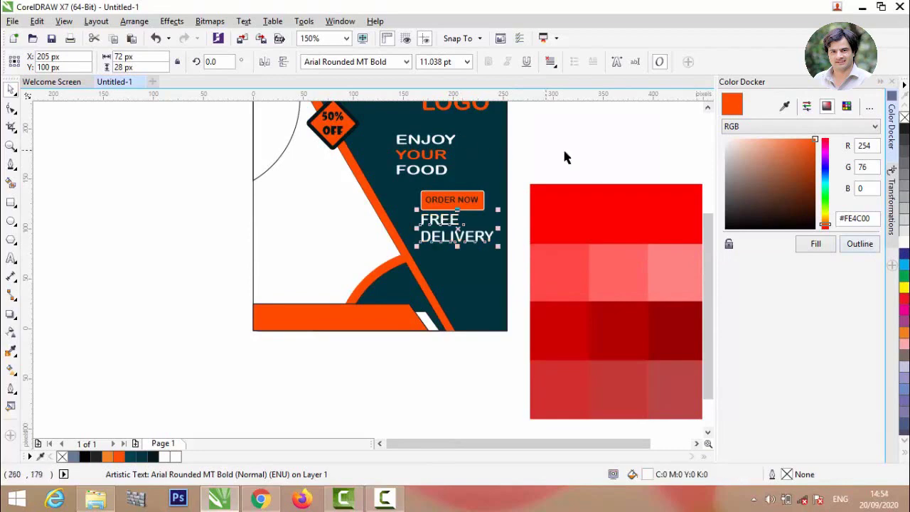
Step: Apply a linear gradient to the dark teal panel with the Interactive Fill tool, running diagonally from its upper right towards the banner's lower left
key("Escape")
scroll(458, 203, "up", 1)
scroll(469, 191, "down", 1)
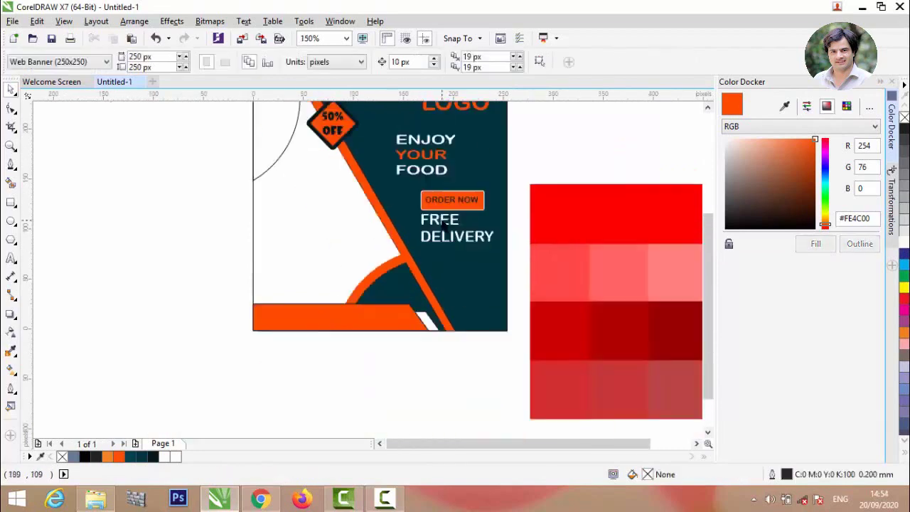
scroll(475, 178, "down", 1)
scroll(469, 189, "up", 1)
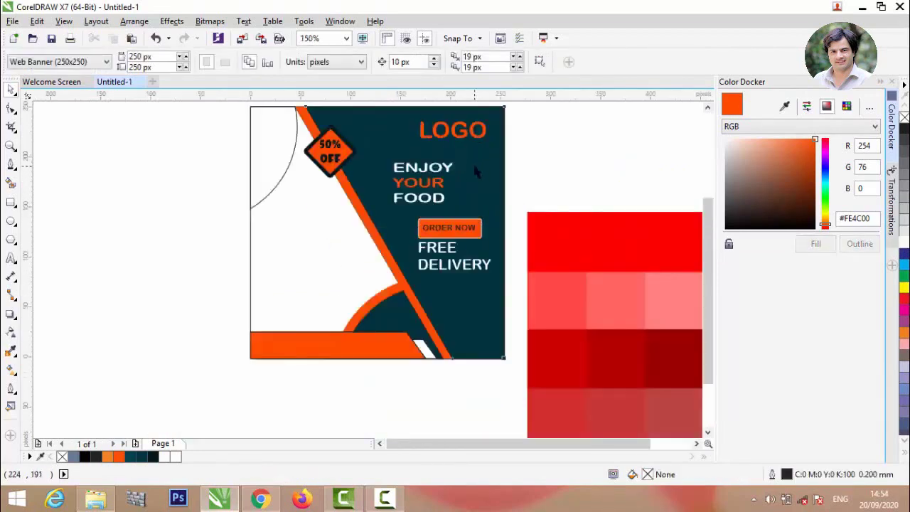
left_click(501, 357)
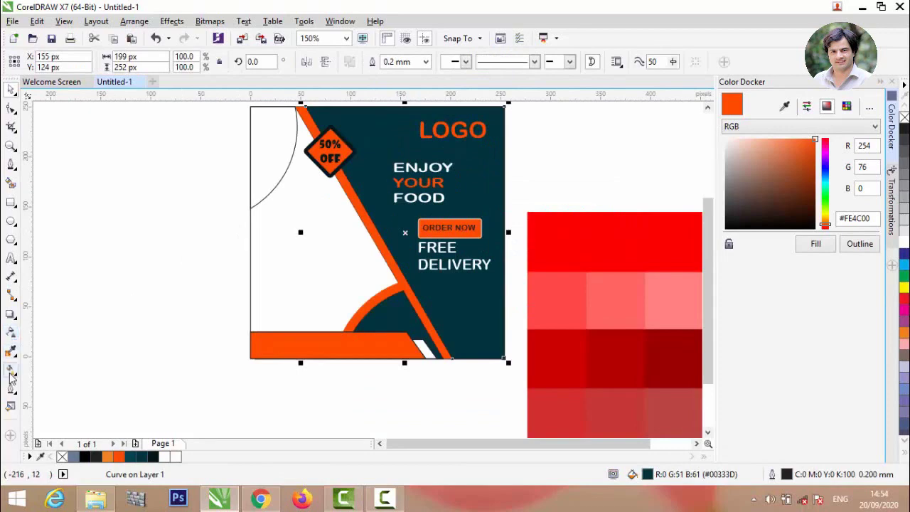
left_click(11, 369)
left_click_drag(446, 201, 248, 324)
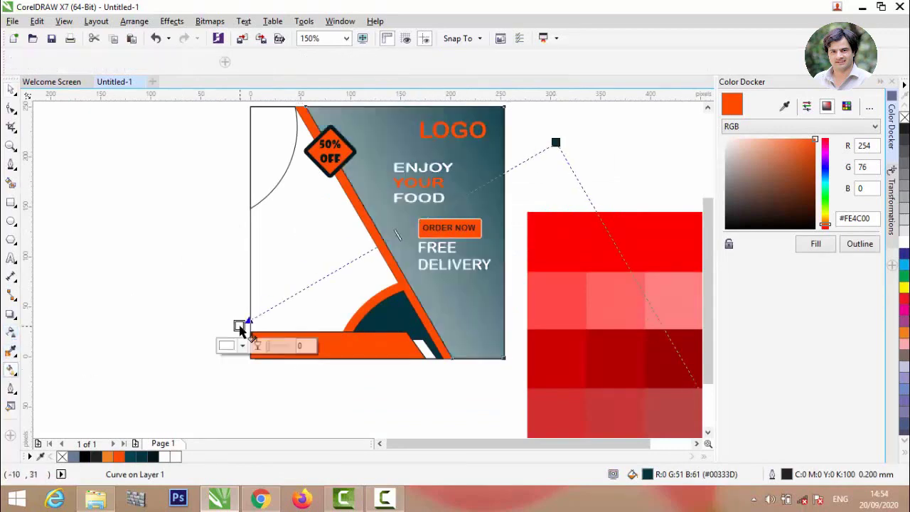
Step: Sample the dark teal for the gradient's white end colour and lighten it to #0090AD
left_click(242, 346)
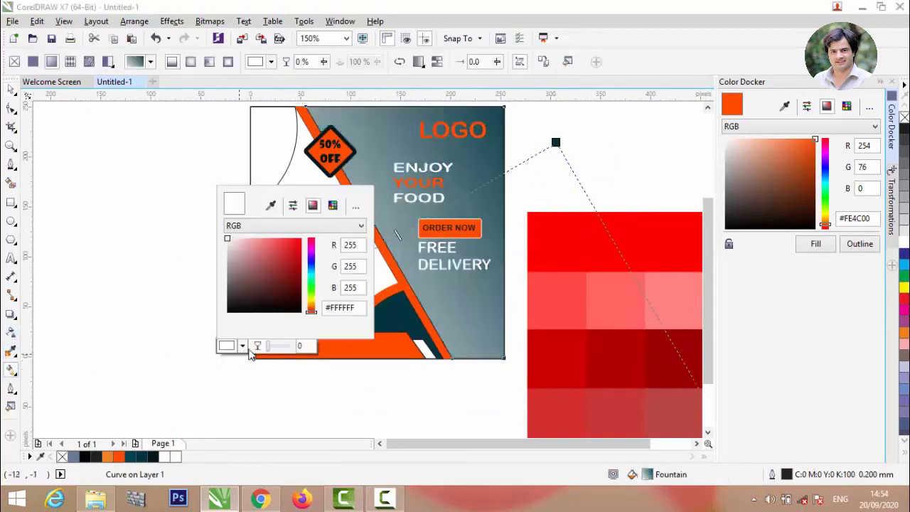
left_click(270, 205)
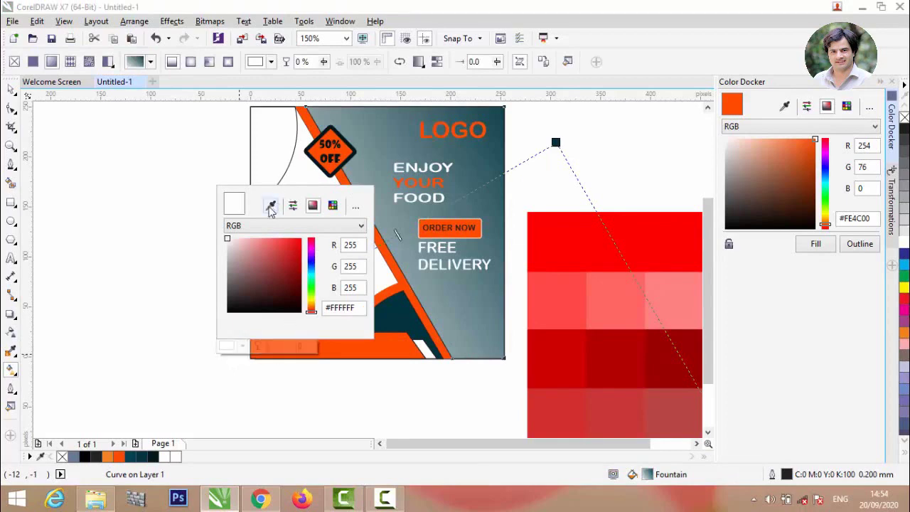
left_click(409, 316)
left_click_drag(299, 297, 304, 262)
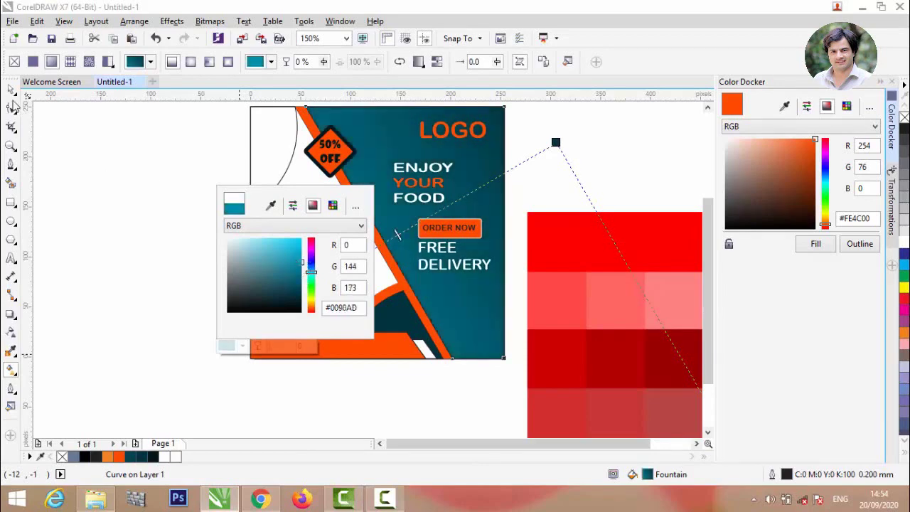
left_click(174, 248)
Step: Add "Call Us:" in Arial Rounded MT Bold, dark teal #00333D, about 39 × 8 px, at the orange bar's upper left, about X 23, Y 19 px
scroll(185, 260, "down", 1)
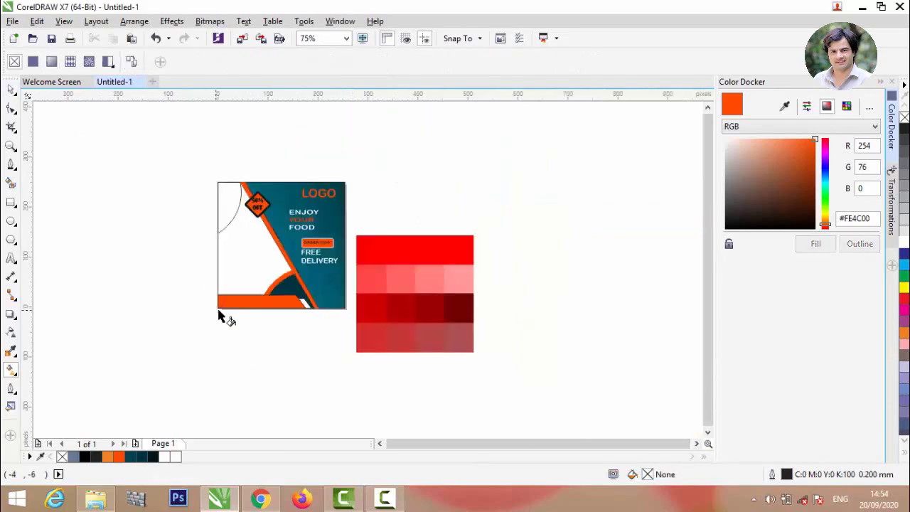
scroll(226, 312, "up", 2)
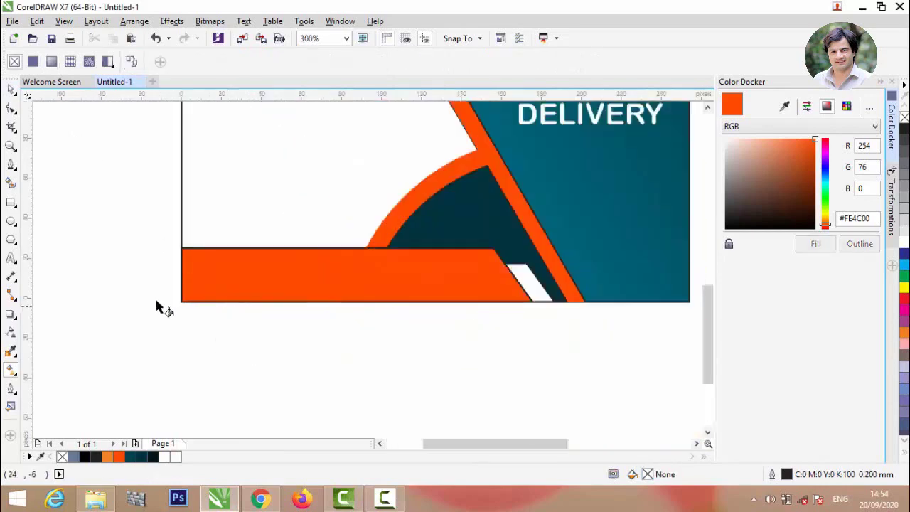
left_click(11, 258)
left_click(98, 295)
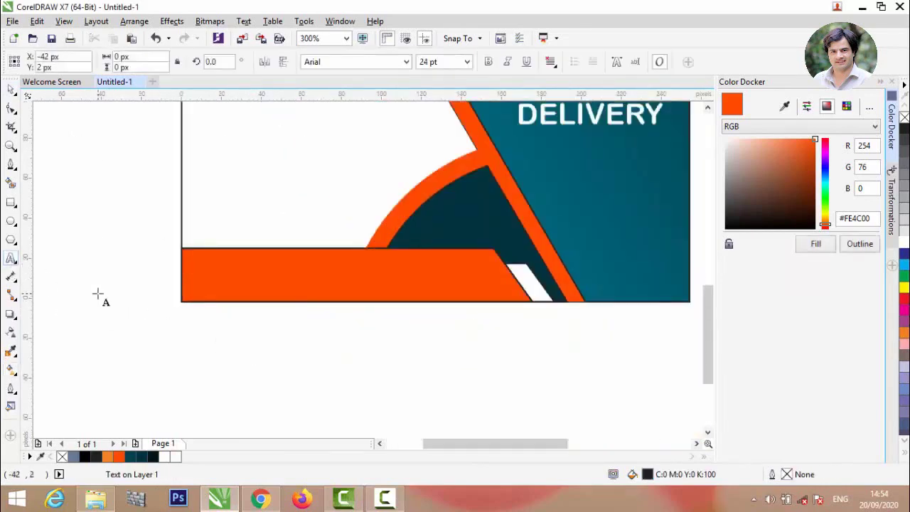
key("Caps_Lock")
type("Call")
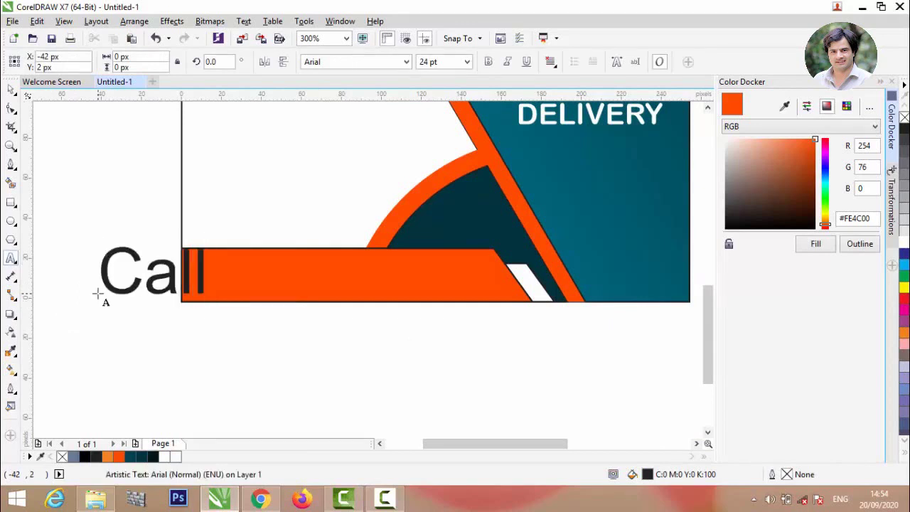
type(" Us:")
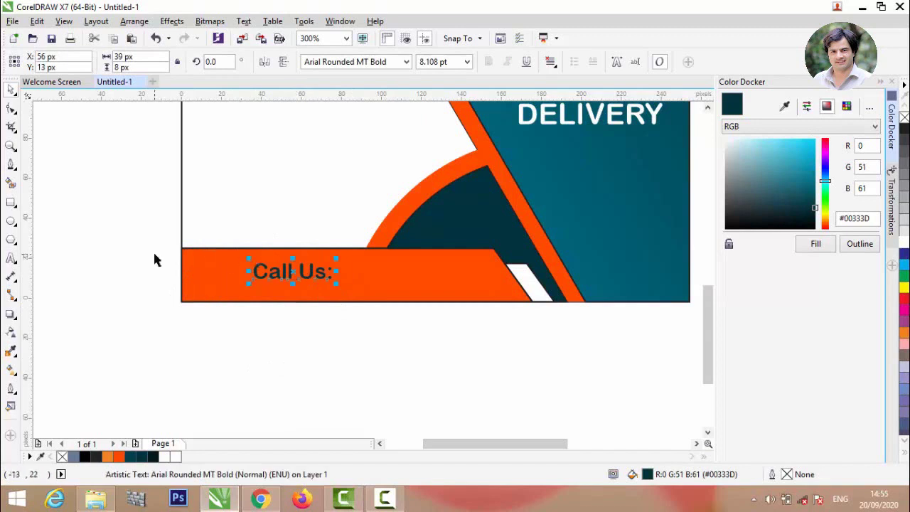
scroll(153, 253, "up", 1)
left_click_drag(434, 290, 299, 268)
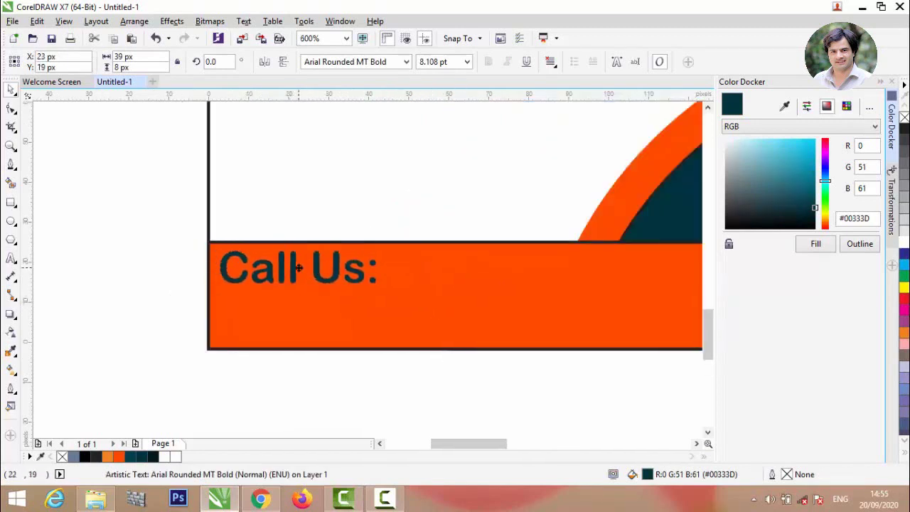
left_click(391, 272)
key("F10")
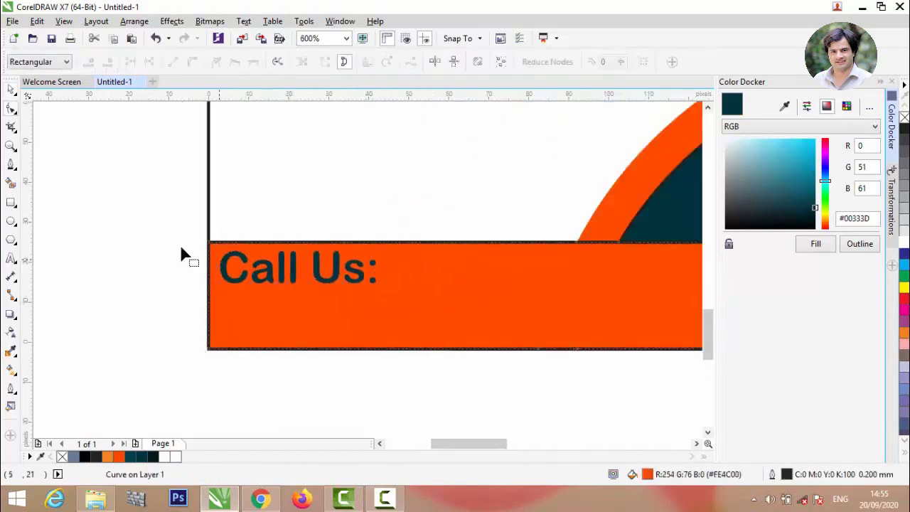
left_click(12, 92)
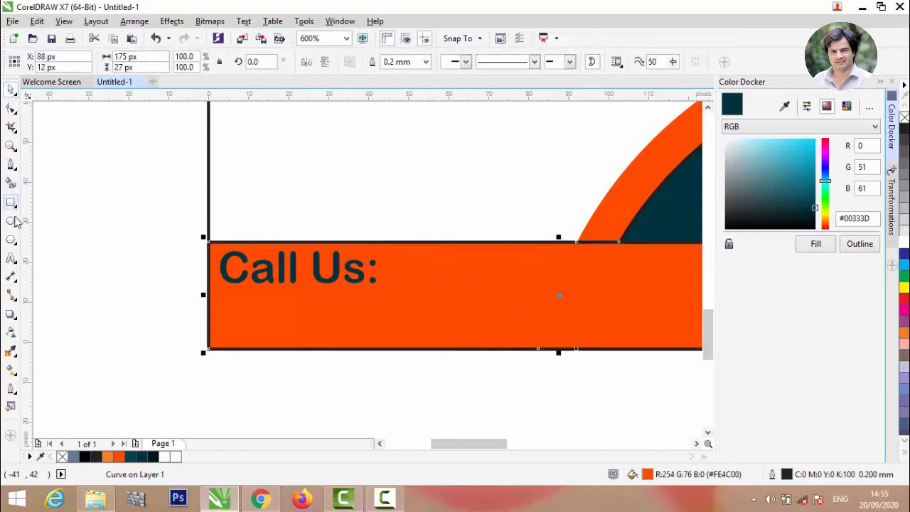
Step: Add the phone number as 9 pt Arial text, fill it with dark teal #00333D and place it after "Call Us:" on the orange bar
left_click(10, 258)
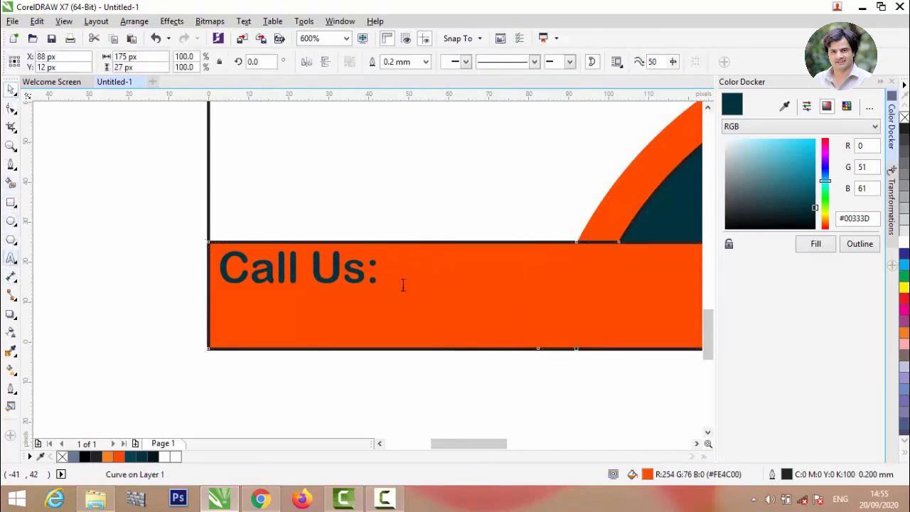
left_click(408, 210)
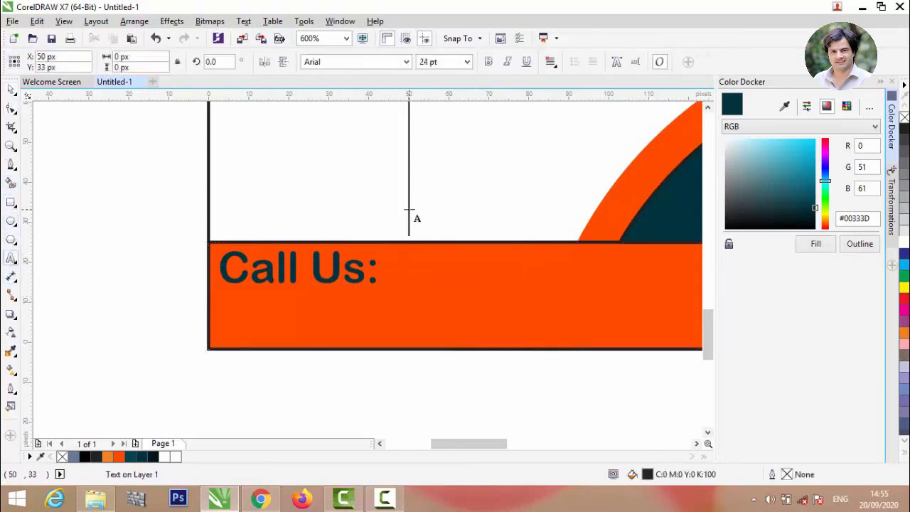
left_click(467, 62)
left_click(461, 110)
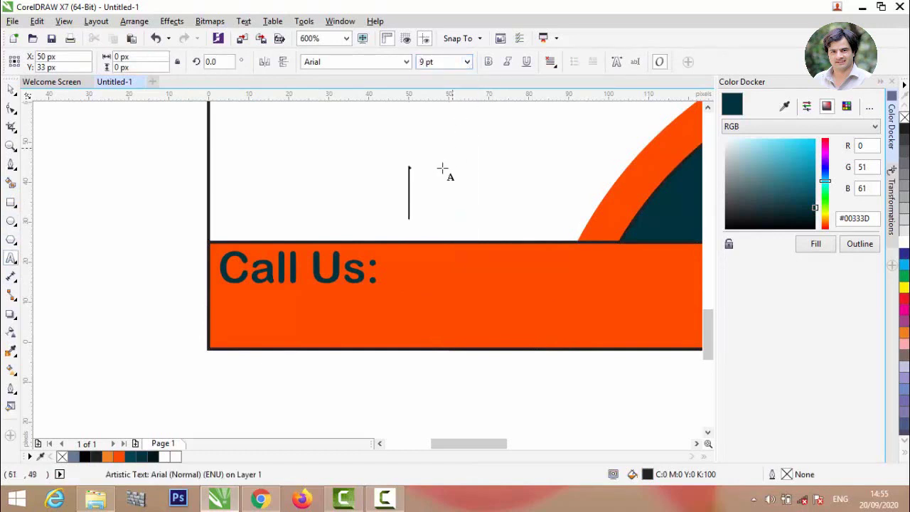
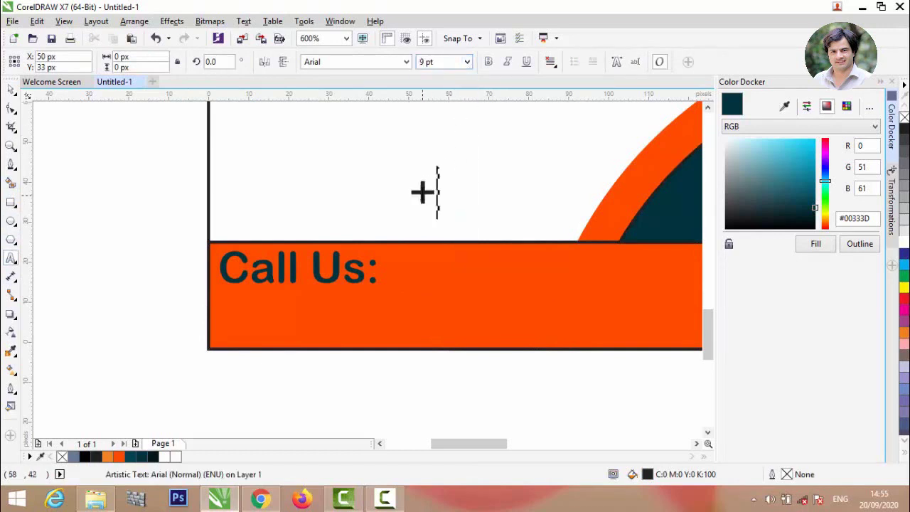
type("+9212345678")
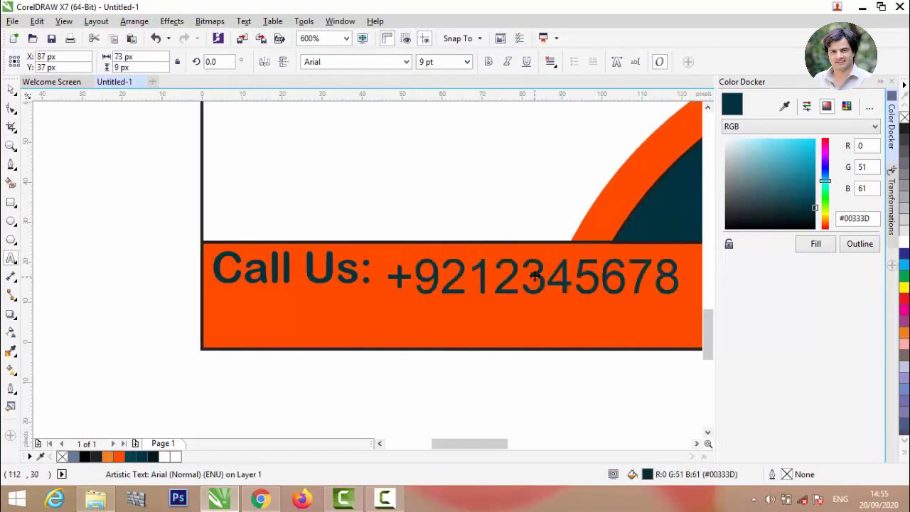
Step: Scale the phone number down to about 62 × 7 px and move it close to "Call Us:", at about X 77, Y 17 px
key("ctrl+a")
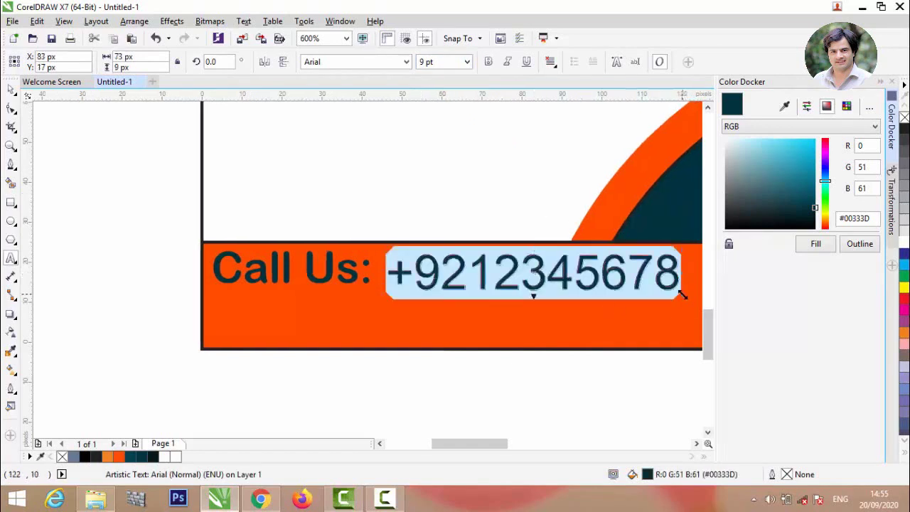
left_click_drag(682, 293, 673, 285)
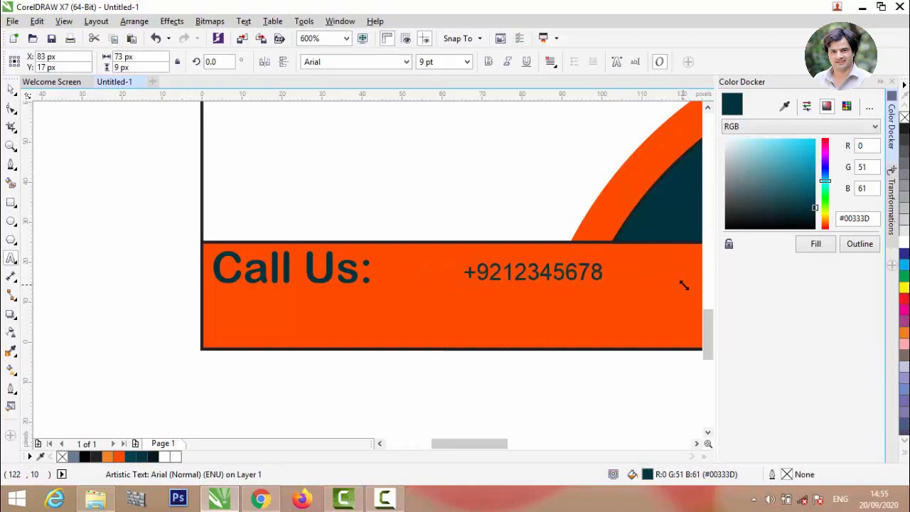
left_click_drag(683, 285, 515, 290)
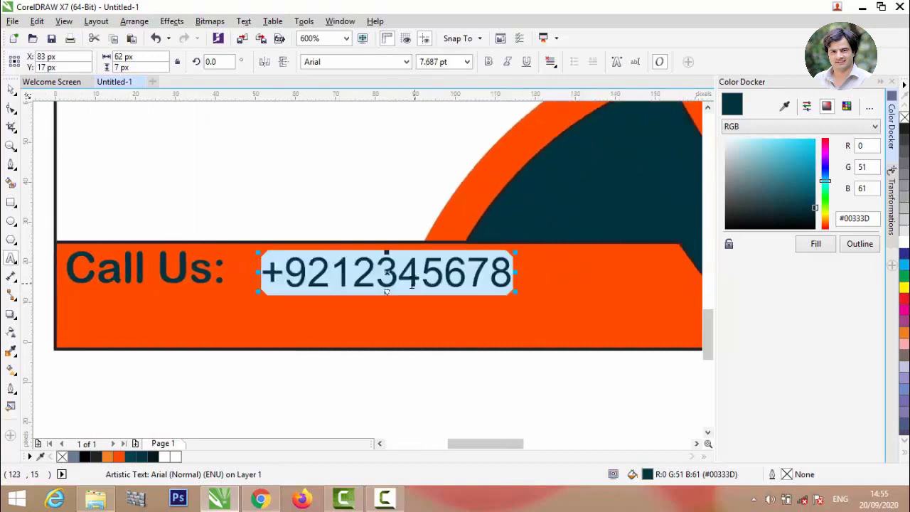
left_click_drag(388, 274, 361, 272)
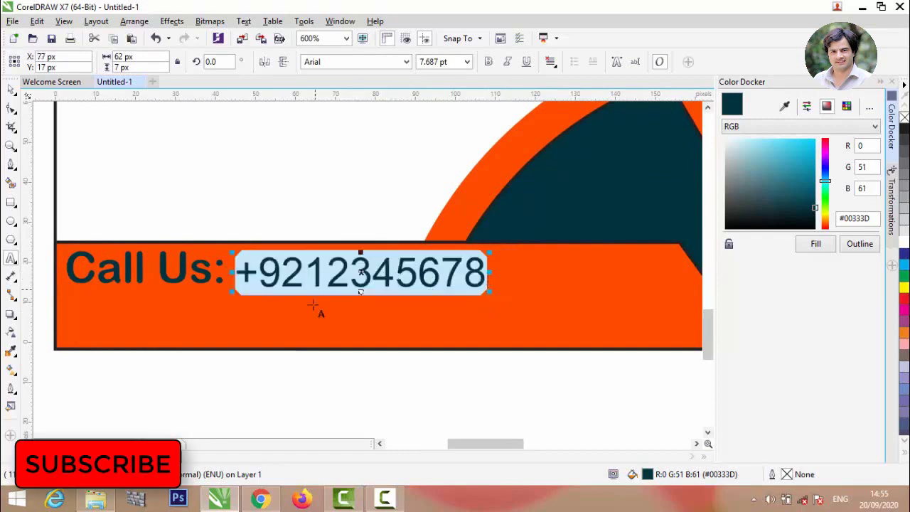
left_click(11, 257)
left_click(90, 326)
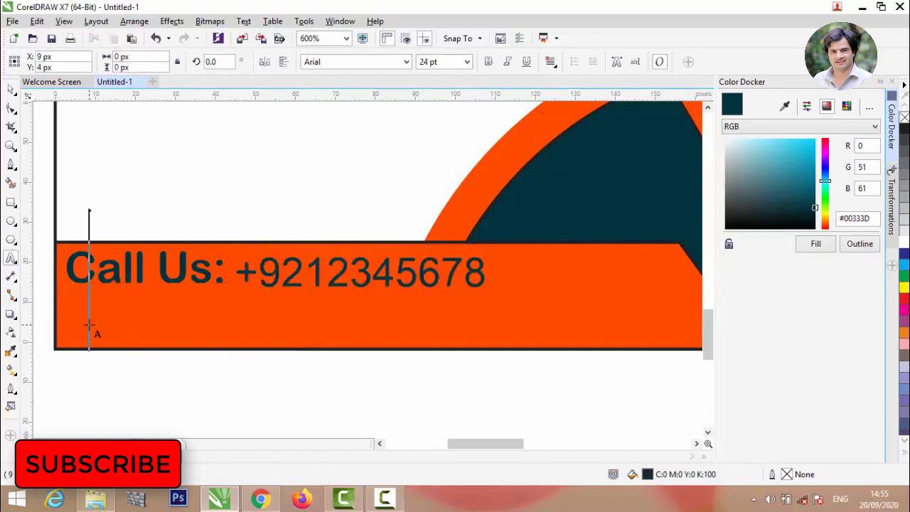
type("WWWW.")
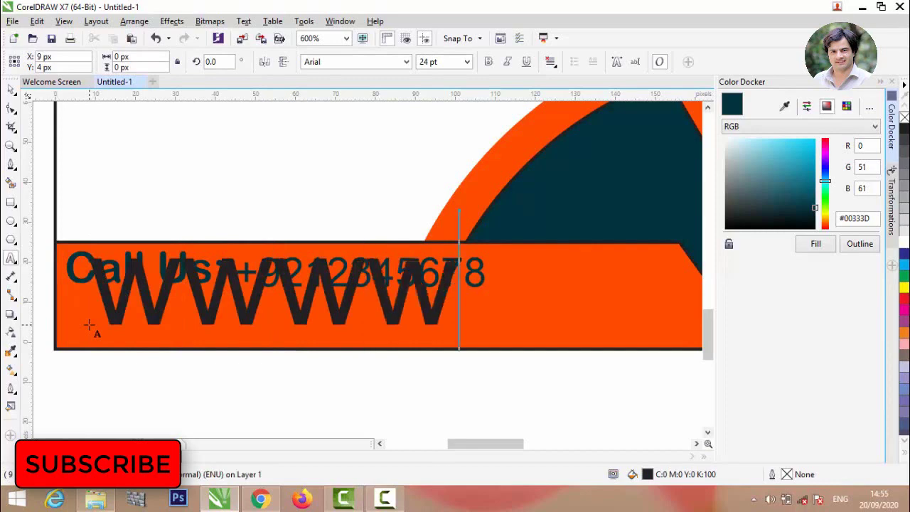
key("BackSpace")
key("BackSpace")
key("BackSpace")
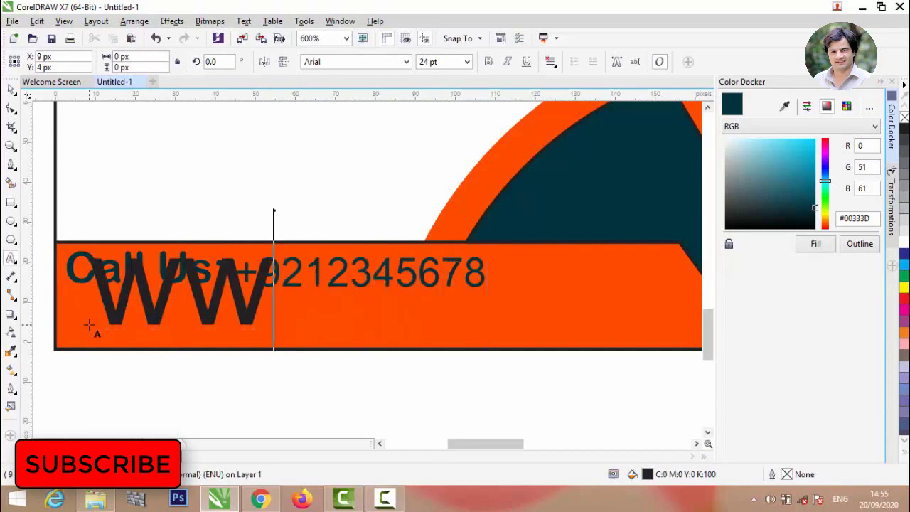
type("w.khn")
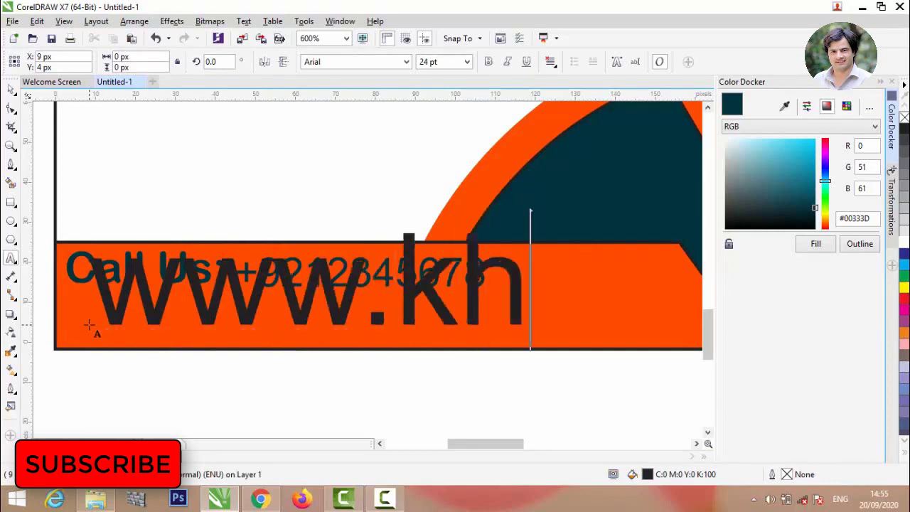
key("BackSpace")
key("BackSpace")
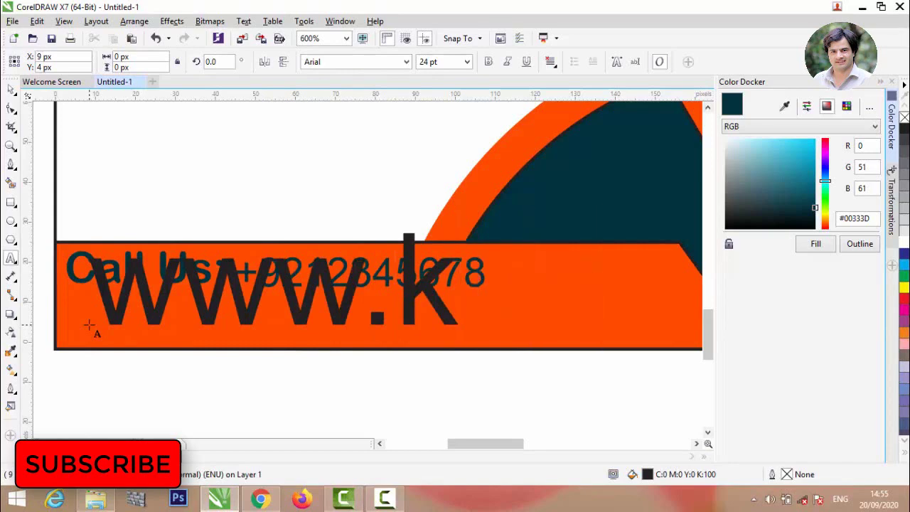
key("BackSpace")
type("kha")
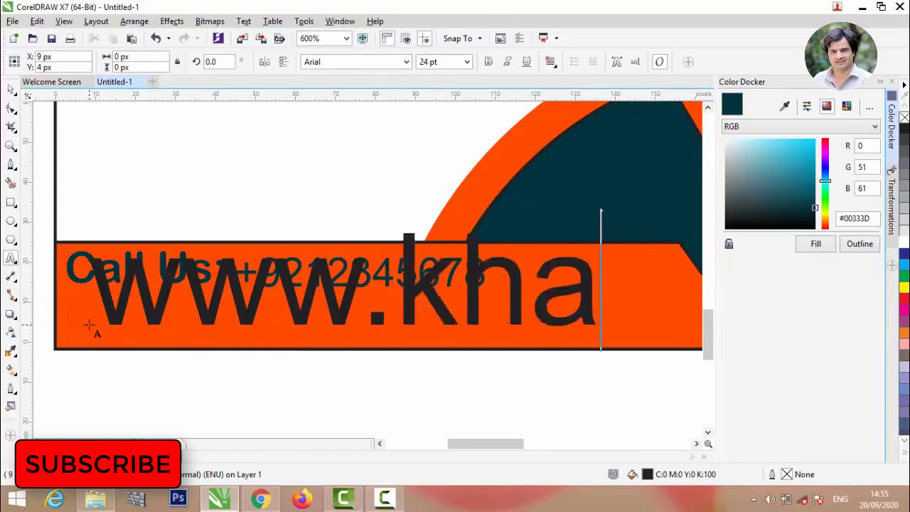
type("n.com")
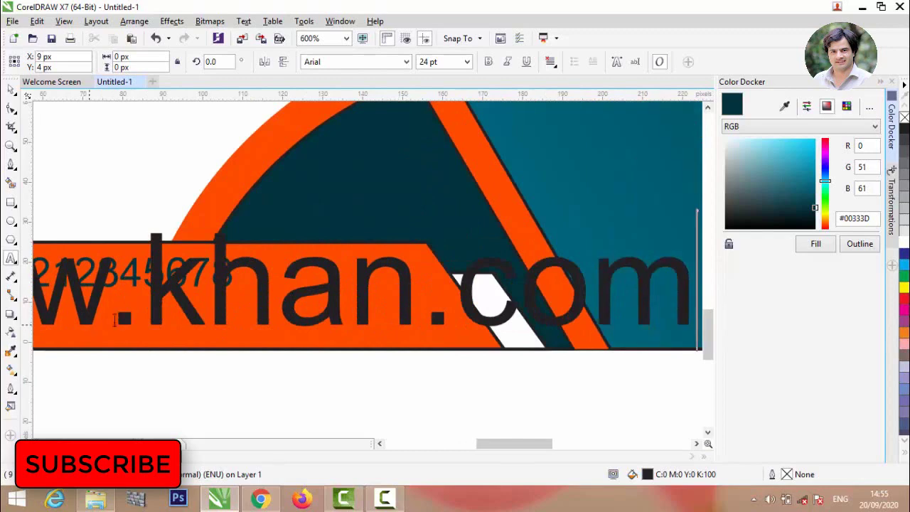
Step: Set the website text to 12 pt Arial Rounded MT Bold and place it below "Call Us:", at about X 63, Y 7 px
scroll(160, 333, "down", 2)
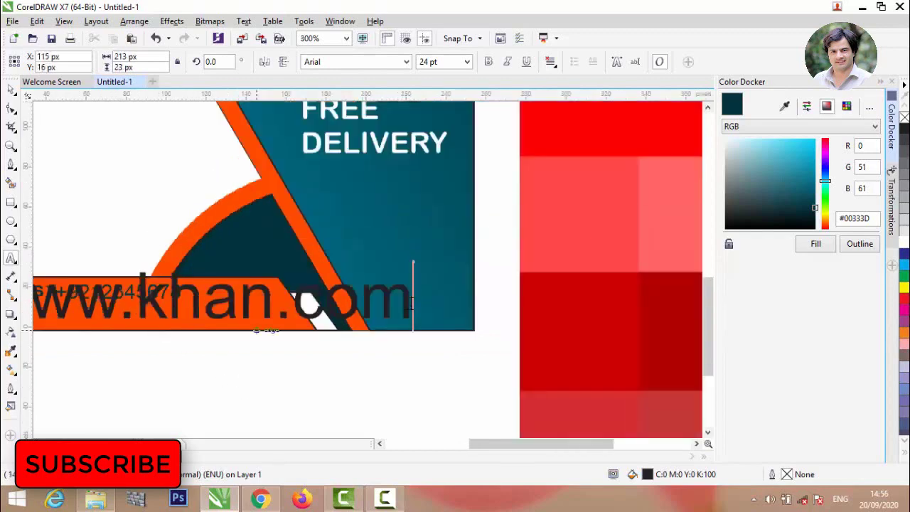
key("ctrl+a")
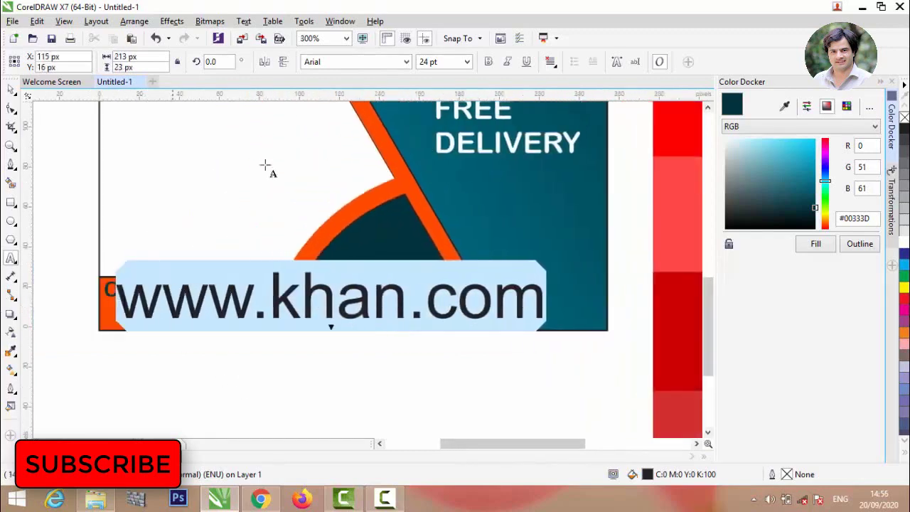
left_click(405, 62)
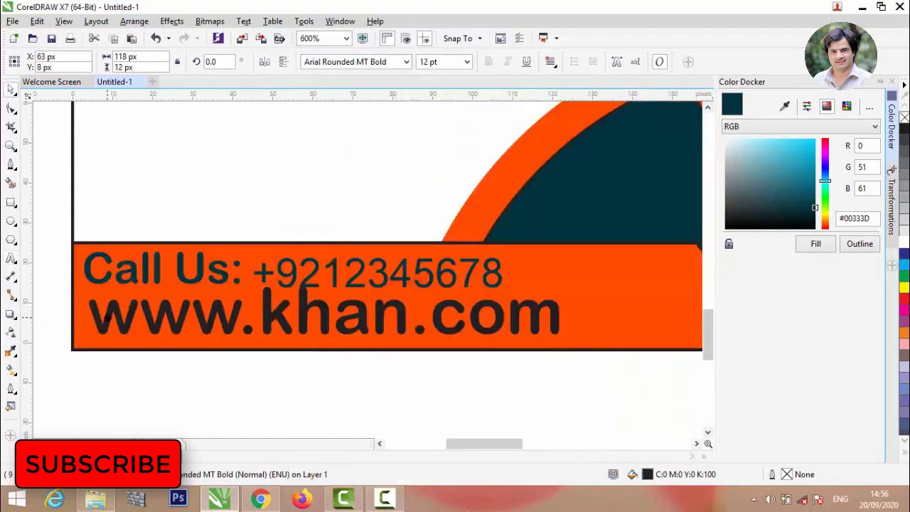
left_click_drag(108, 318, 108, 323)
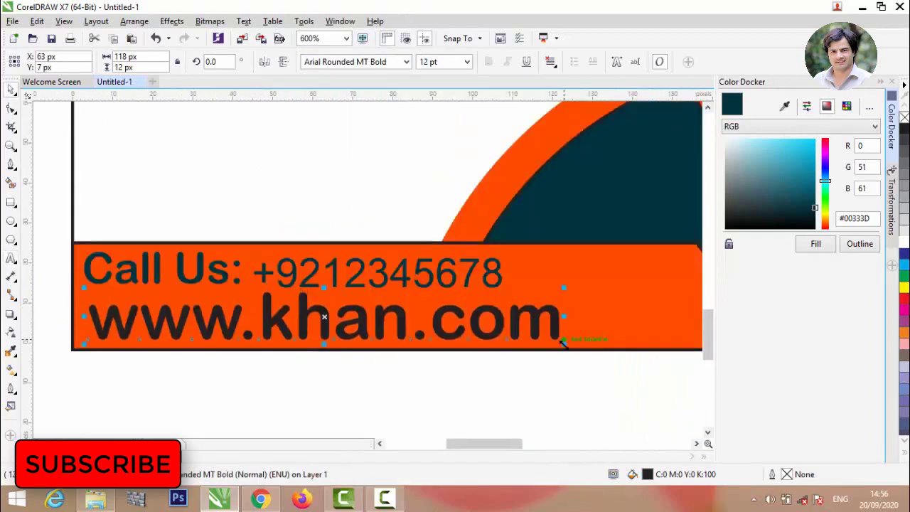
Step: Scale the website text to about 94 × 9 px at about X 51, Y 8 px and fill it with #001E24
left_click_drag(562, 345, 517, 339)
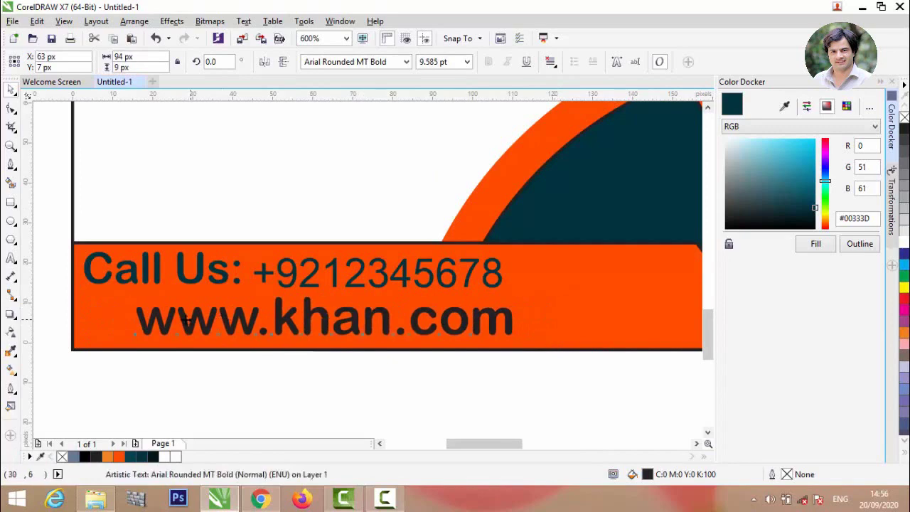
left_click_drag(187, 318, 144, 313)
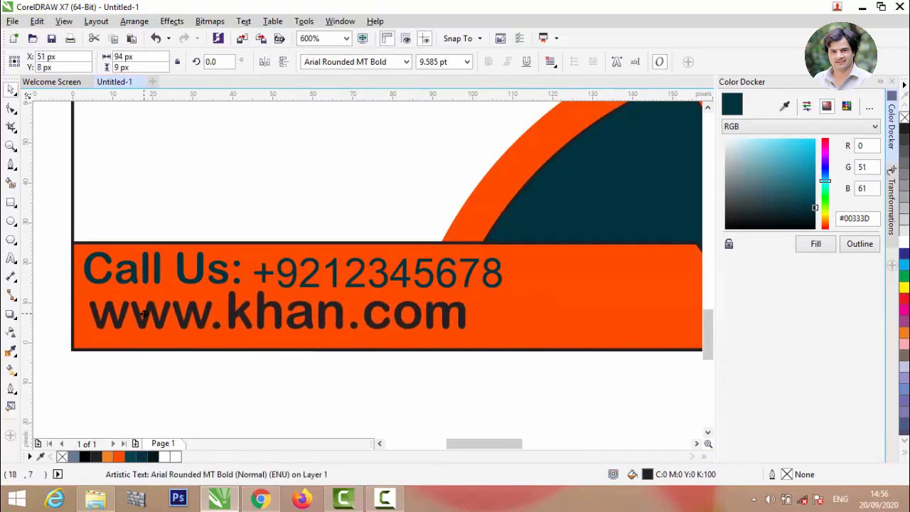
left_click(815, 216)
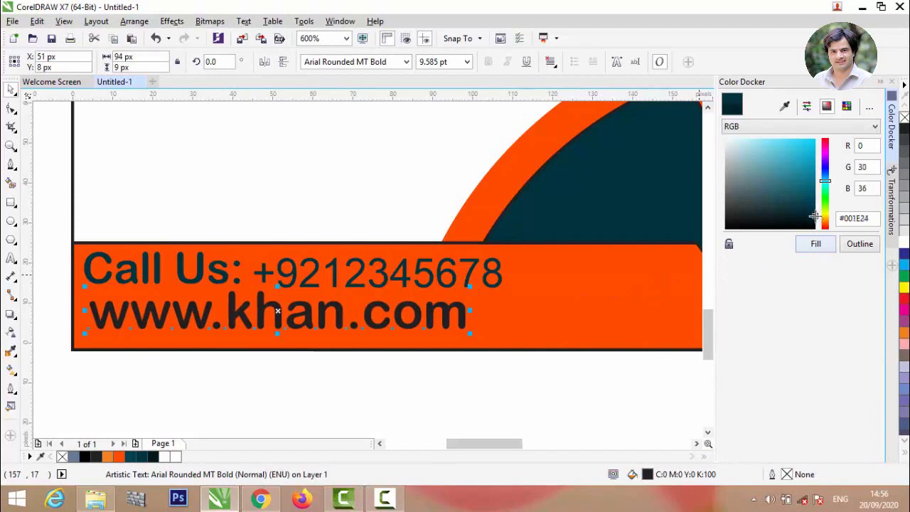
left_click(816, 244)
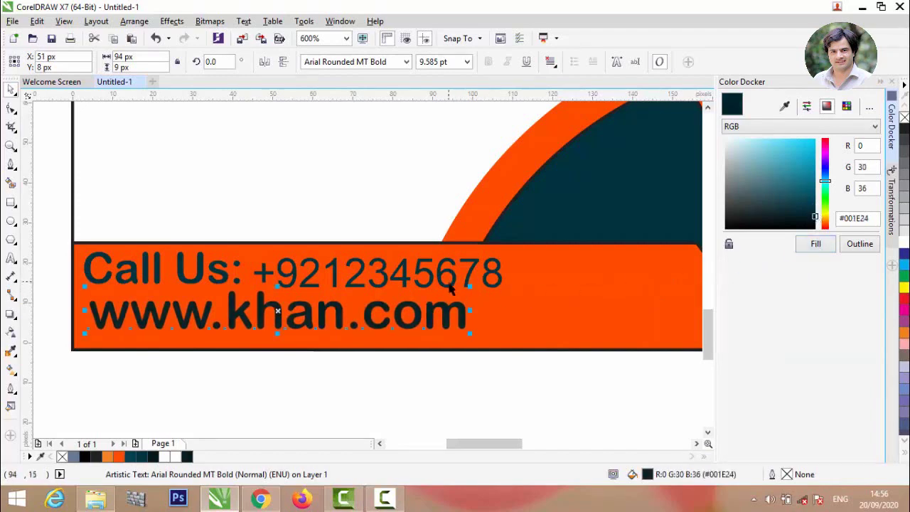
Step: Fill the phone number on the orange bar with dark teal #001E24
left_click(451, 287)
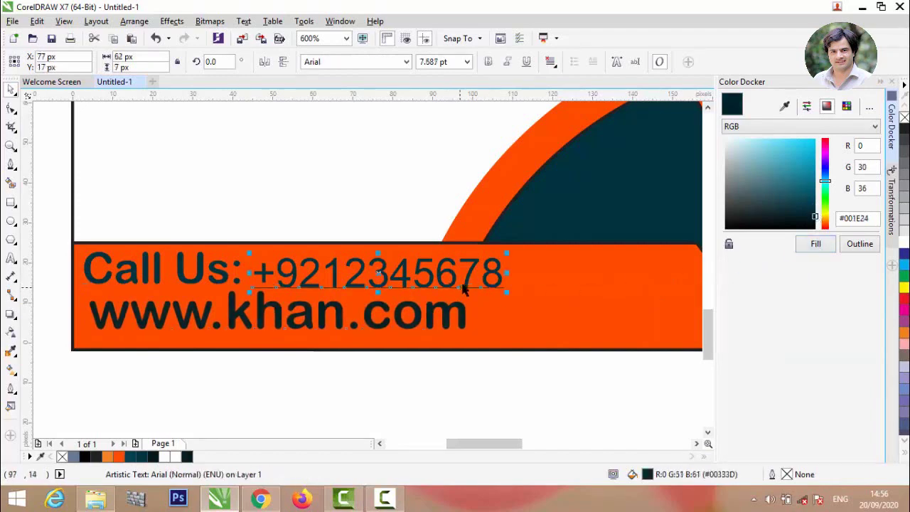
left_click(815, 243)
left_click(351, 194)
Step: Delete the red colour-shades bitmap beside the banner
scroll(363, 252, "down", 6)
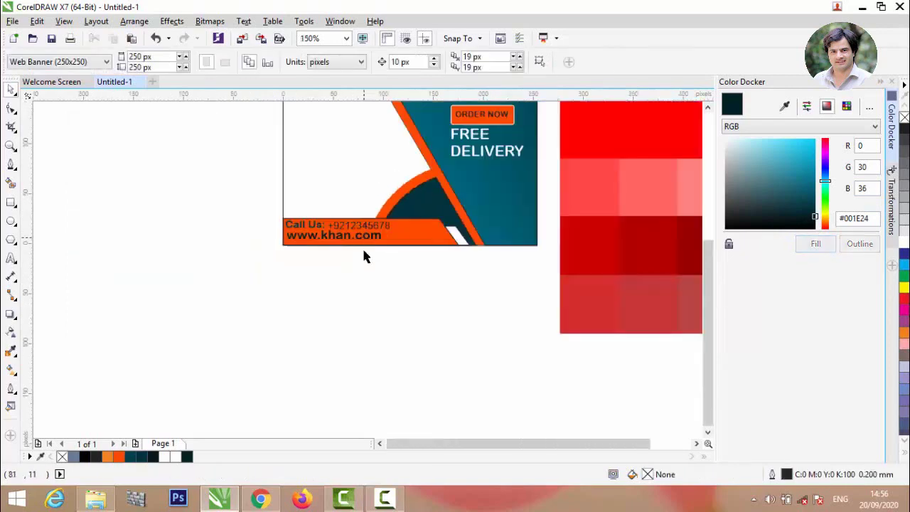
scroll(359, 248, "up", 3)
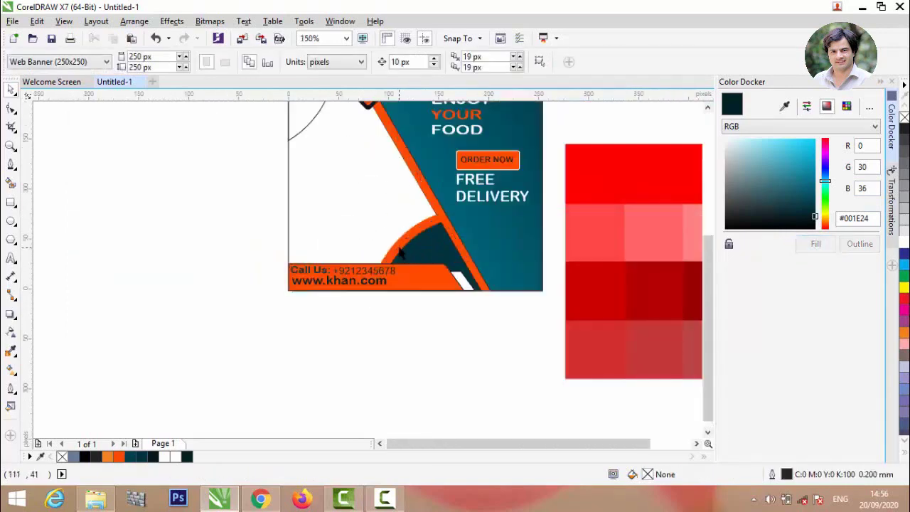
scroll(400, 252, "down", 3)
left_click_drag(477, 229, 515, 223)
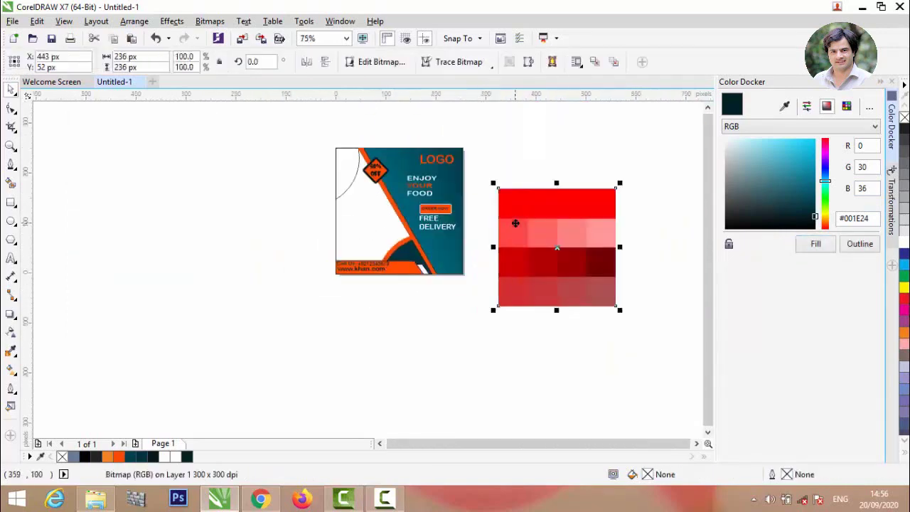
key("Delete")
Step: Bring the four food pictures from the Windows desktop into the CorelDRAW document
left_click(95, 498)
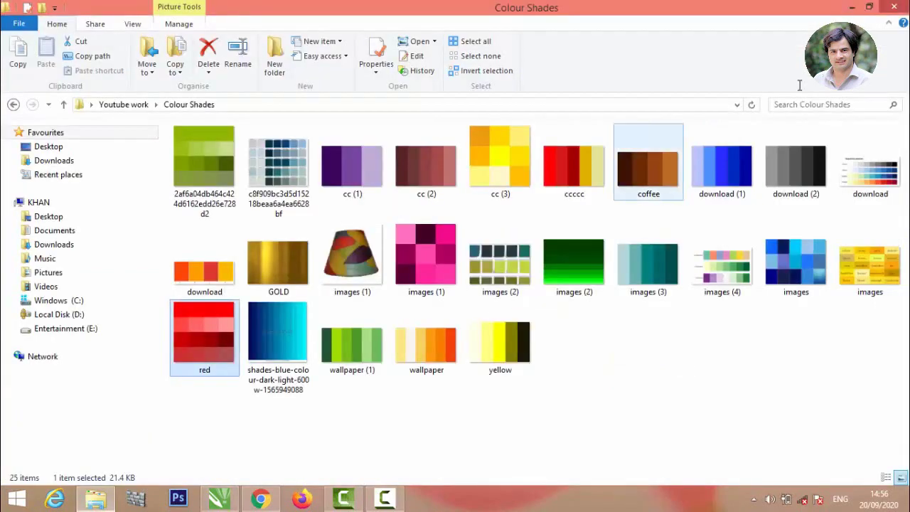
left_click(853, 7)
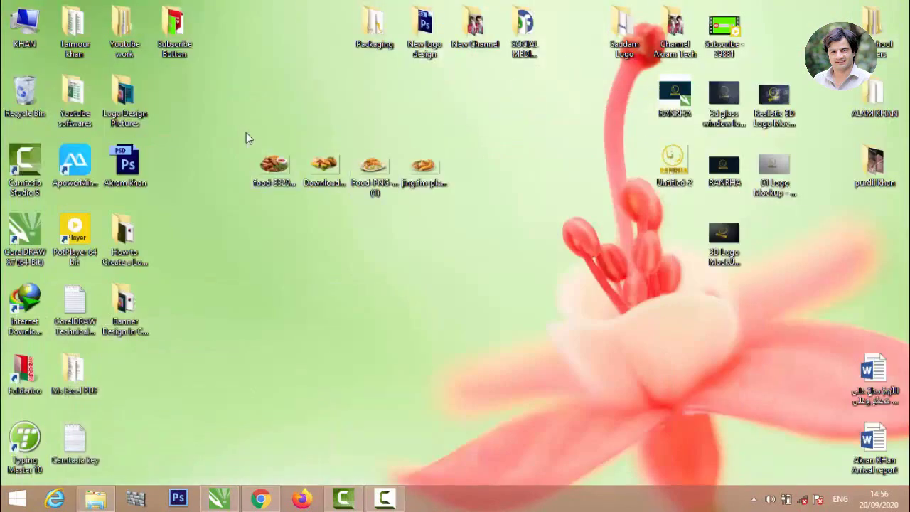
left_click_drag(242, 129, 529, 267)
left_click_drag(324, 165, 232, 260)
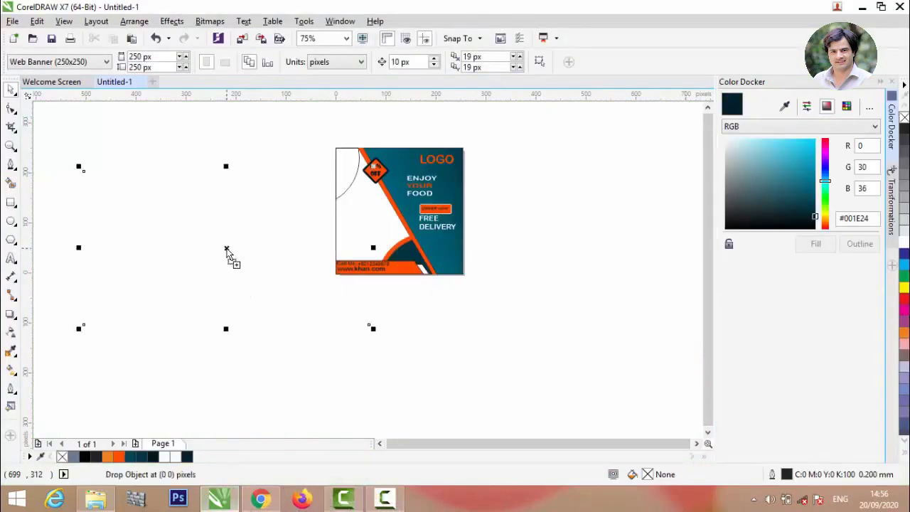
Step: Spread out the imported food pictures and shrink them beside the banner, the sandwich plate to about 273 × 181 px
scroll(226, 248, "down", 4)
left_click_drag(249, 202, 587, 205)
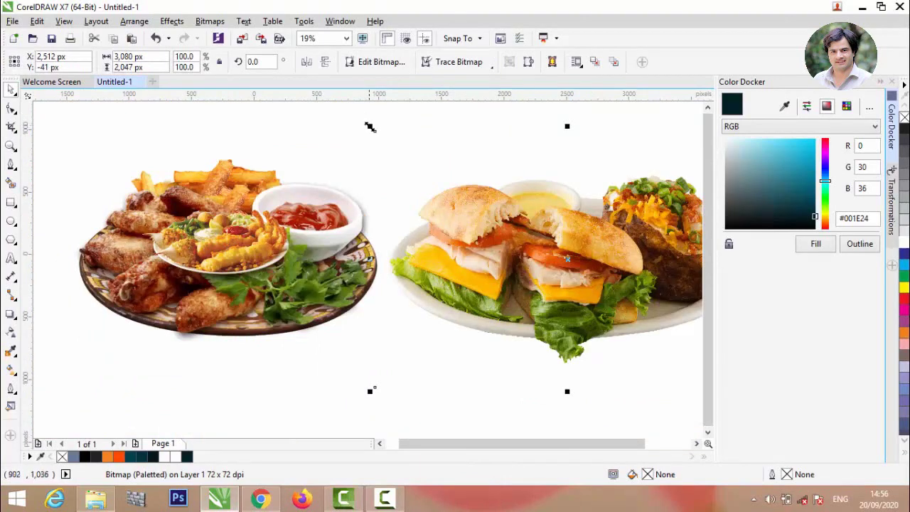
left_click_drag(370, 126, 546, 245)
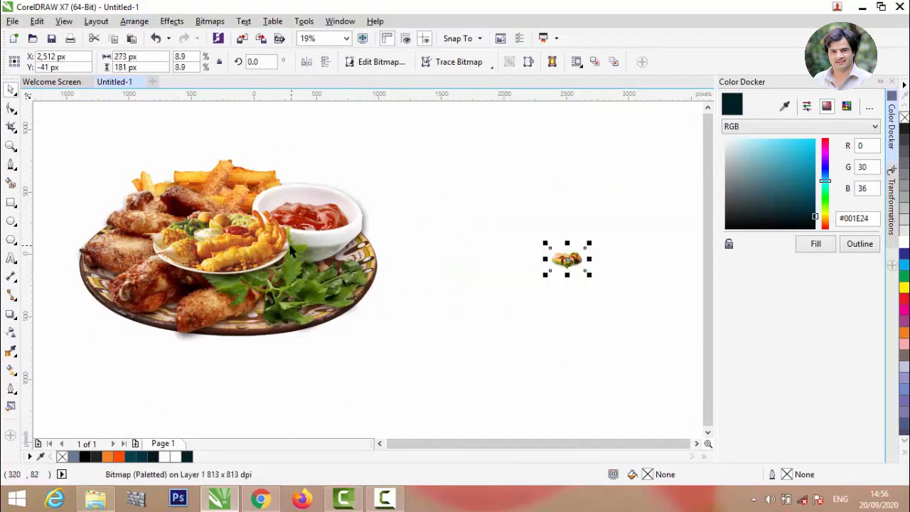
left_click_drag(289, 246, 574, 295)
left_click_drag(349, 239, 523, 236)
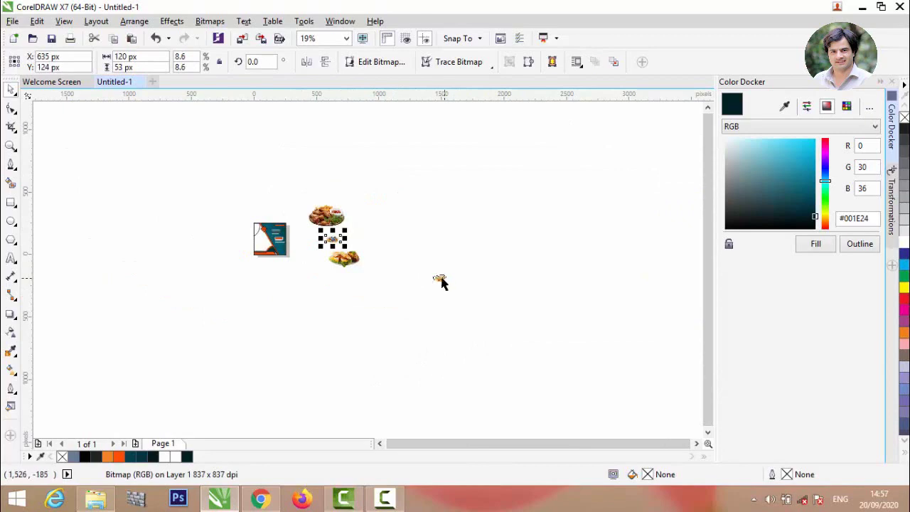
left_click_drag(441, 278, 356, 246)
Step: Place the chicken wings picture in the banner's lower-left area, scaled to about 178 × 112 px at X 90, Y 55 px
scroll(228, 229, "up", 2)
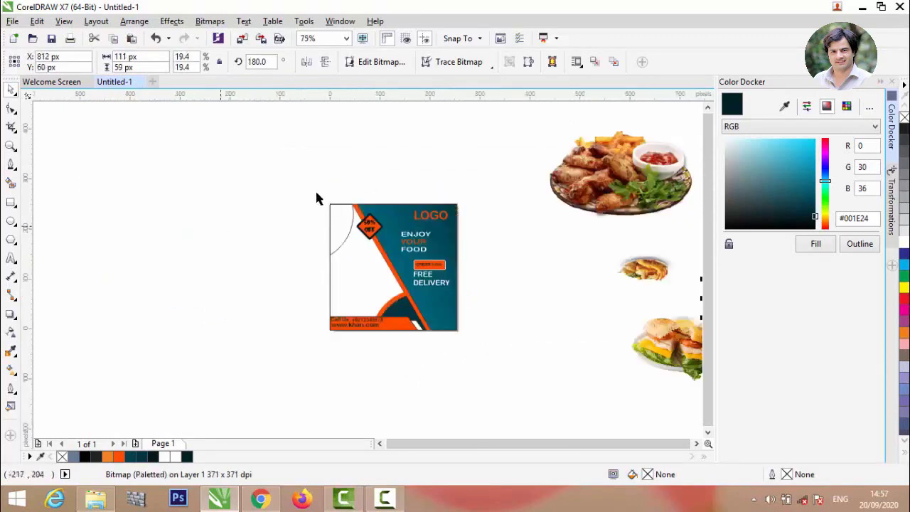
left_click_drag(638, 193, 388, 337)
scroll(368, 337, "up", 2)
scroll(357, 211, "down", 2)
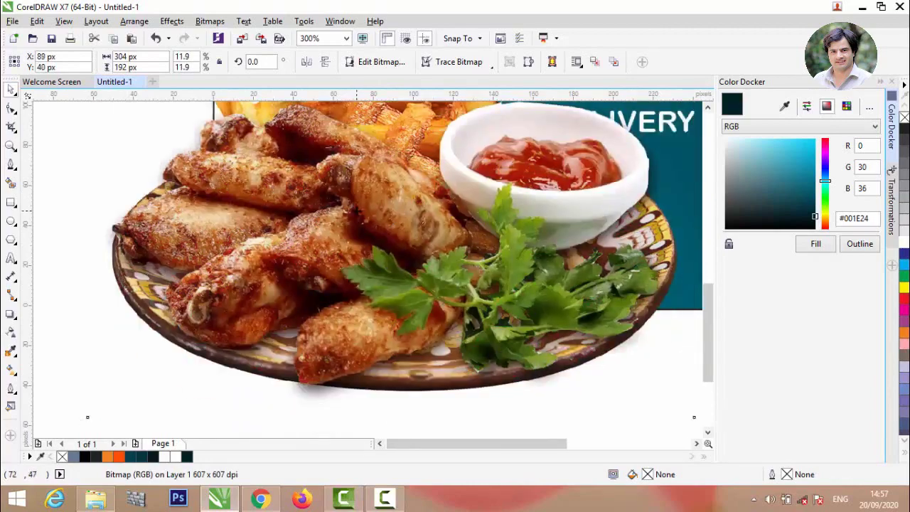
scroll(278, 169, "up", 2)
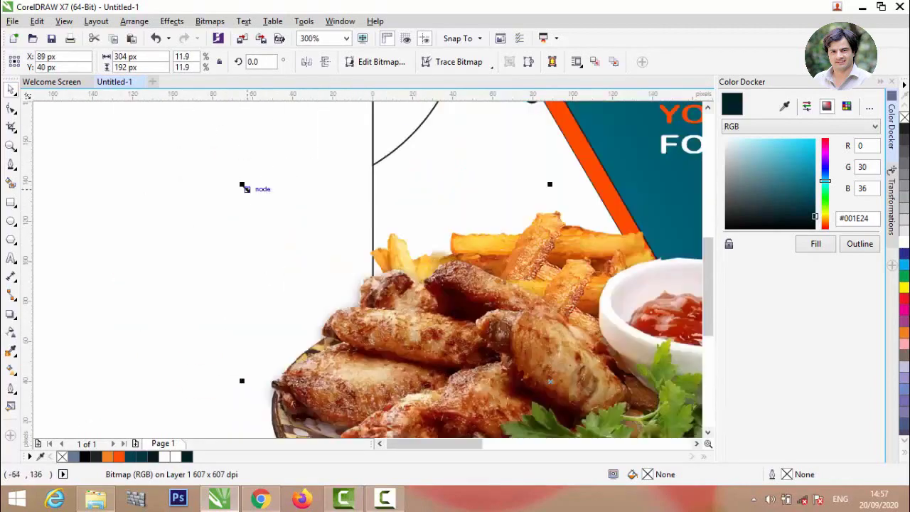
left_click_drag(241, 185, 342, 265)
scroll(156, 186, "down", 1)
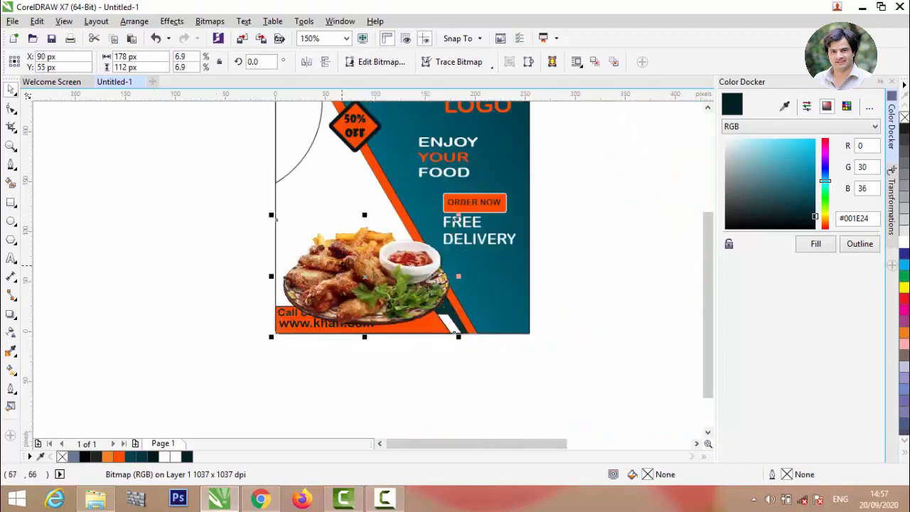
Step: Send the chicken wings picture behind the orange bar and arc, and shift it to about X 94, Y 57 px
right_click(345, 266)
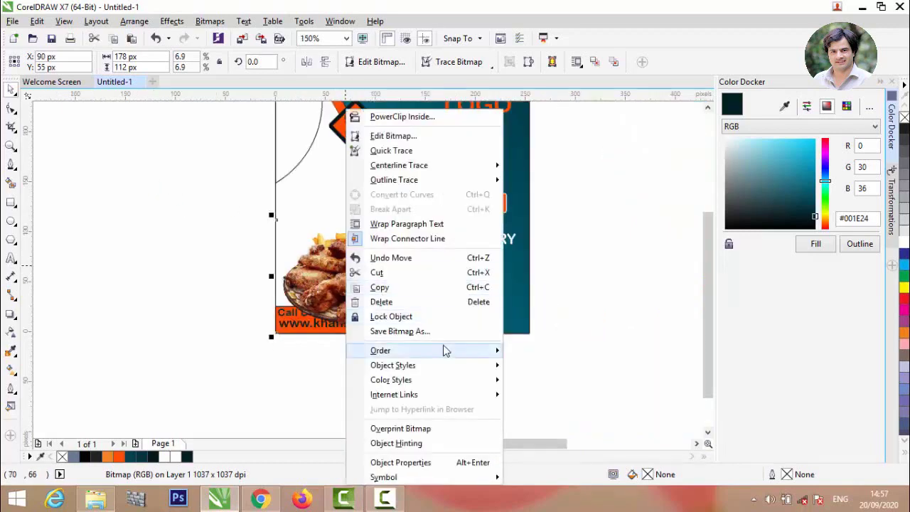
mouse_move(467, 350)
left_click(540, 361)
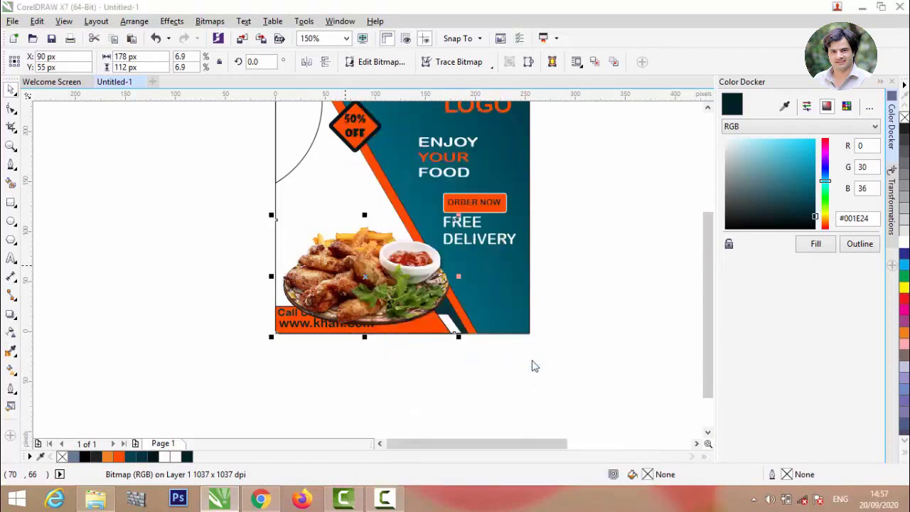
left_click_drag(311, 275, 314, 273)
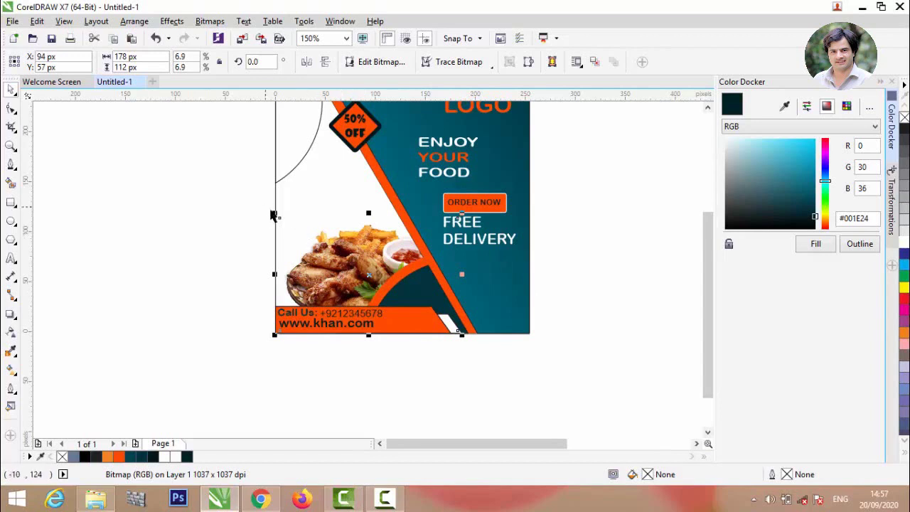
mouse_move(274, 213)
left_mouse_down()
mouse_move(247, 198)
mouse_move(269, 210)
left_mouse_up()
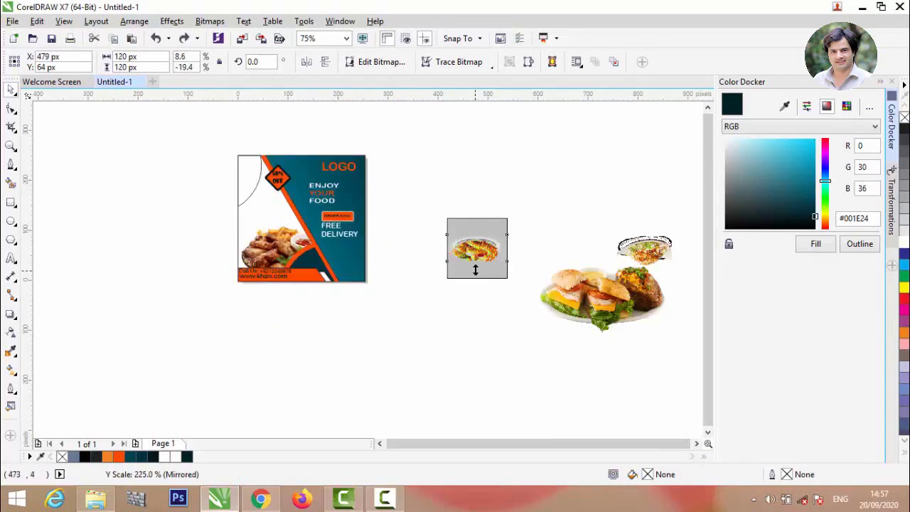
Step: Stretch the fried shrimp bowl picture vertically to about 120 × 117 px
left_click_drag(475, 271, 475, 273)
Step: Place the sandwich plate above the chicken wings, scaled to about 104 × 69 px at X 56, Y 130 px
left_click_drag(602, 276, 290, 233)
scroll(228, 150, "up", 2)
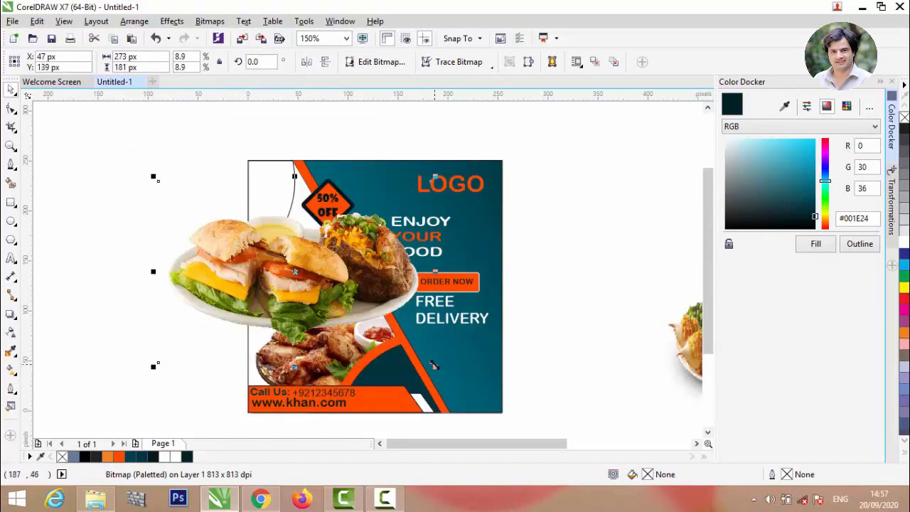
left_click_drag(433, 366, 346, 306)
left_click(167, 269)
scroll(283, 265, "up", 4)
left_click_drag(298, 271, 331, 298)
scroll(186, 196, "down", 2)
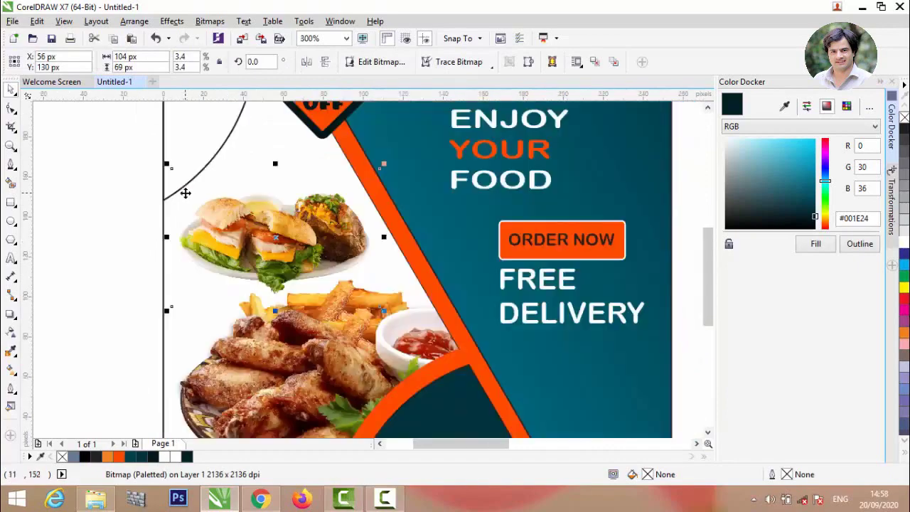
Step: Try the fried shrimp bowl picture over the banner's upper-left corner, at about X 28, Y 201 px
scroll(351, 237, "down", 4)
left_click(567, 274)
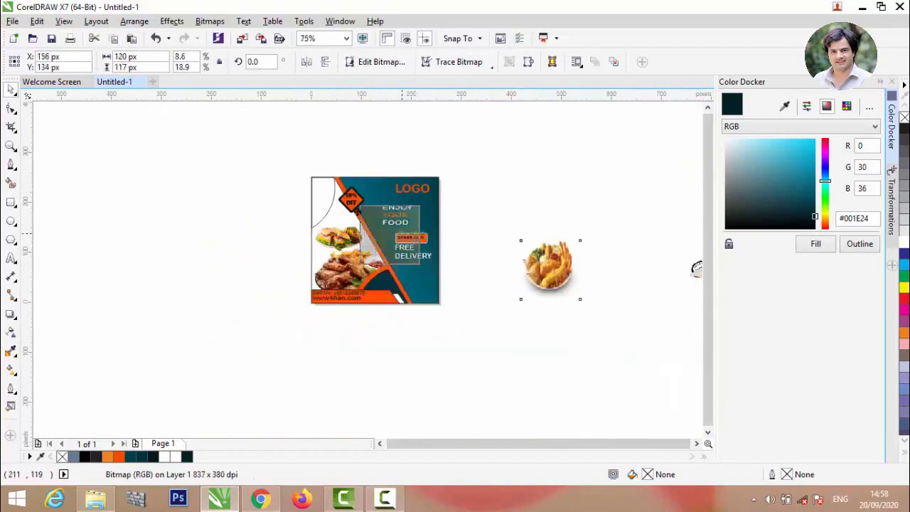
left_click_drag(568, 274, 332, 205)
scroll(331, 203, "up", 4)
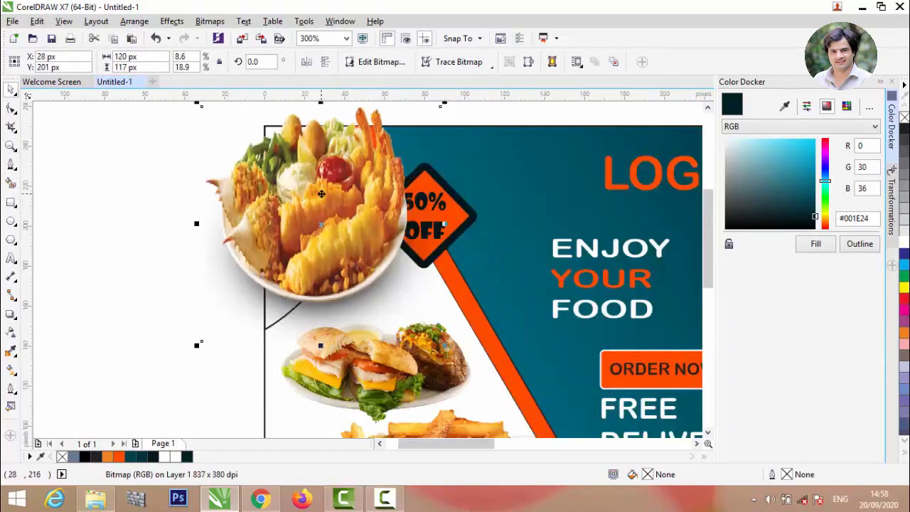
scroll(323, 192, "up", 6)
scroll(321, 192, "down", 10)
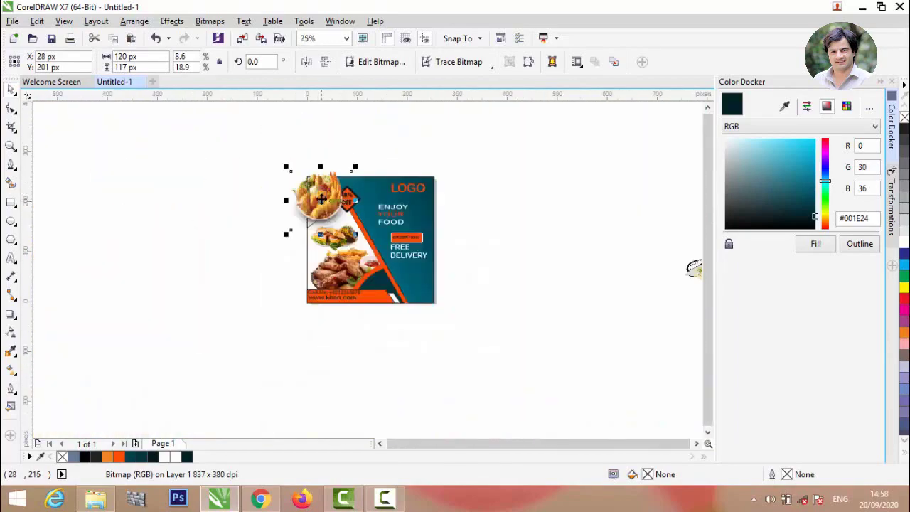
Step: Move the fried shrimp bowl picture off the banner into the empty area to its left
scroll(321, 200, "up", 1)
left_click(265, 209)
left_click_drag(318, 203, 137, 194)
Step: Fill the curved area in the banner's upper-left corner with Smart Fill and weld the two resulting pieces into one shape
left_click(304, 205)
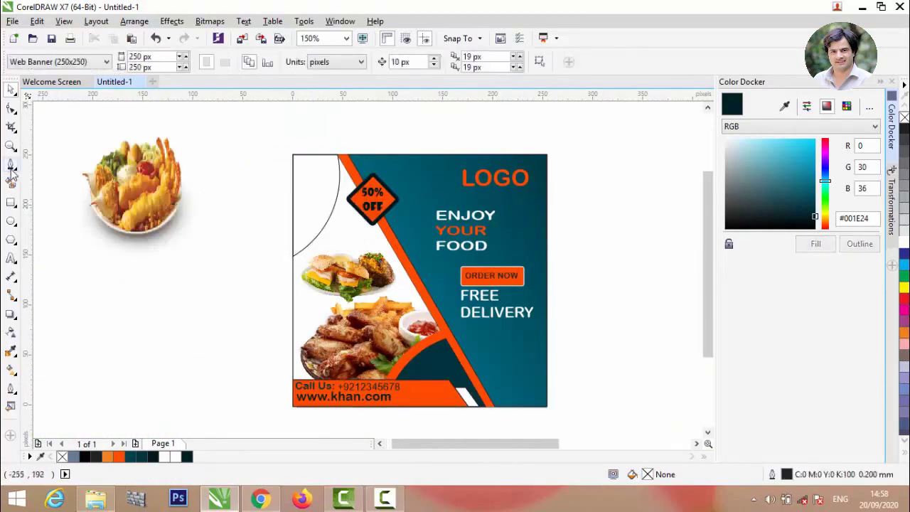
left_click(313, 189)
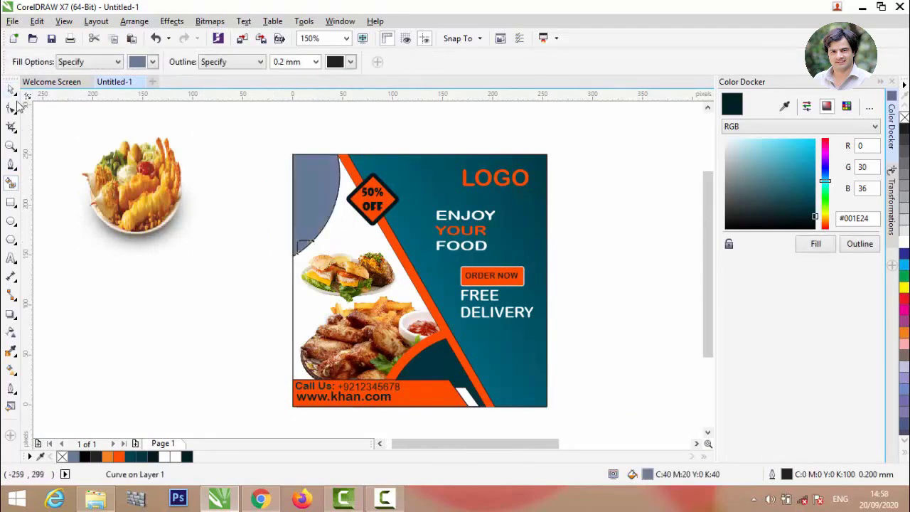
left_click(10, 90)
left_click(310, 188, "shift")
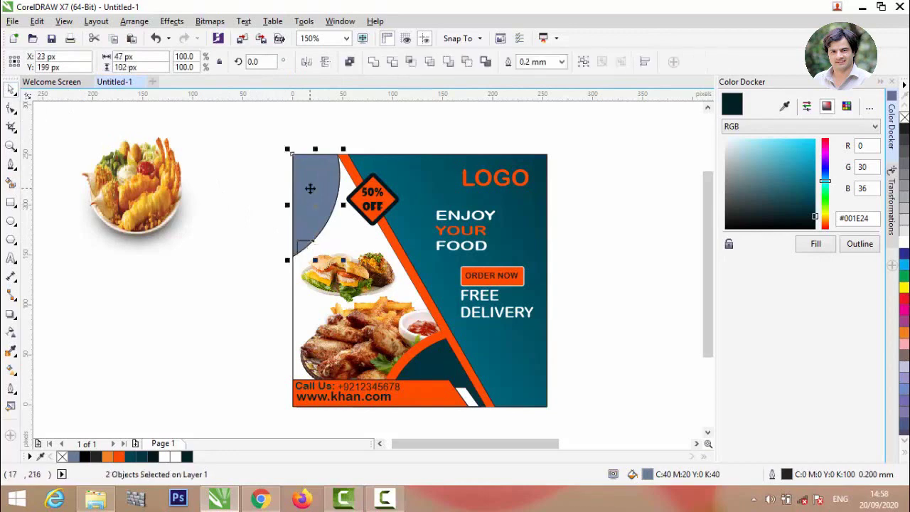
left_click(373, 61)
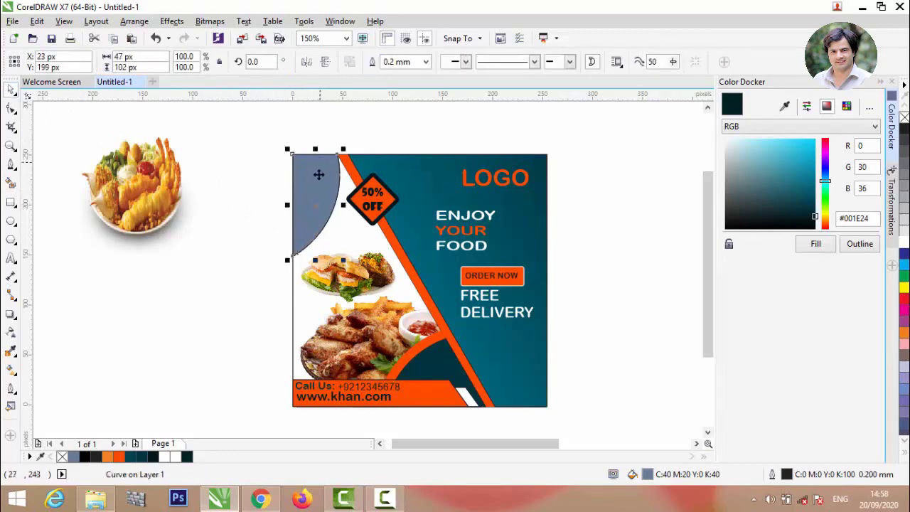
Step: Move the welded corner shape beside the banner to about X -49, Y 225 px and remove its fill
left_click_drag(319, 175, 242, 147)
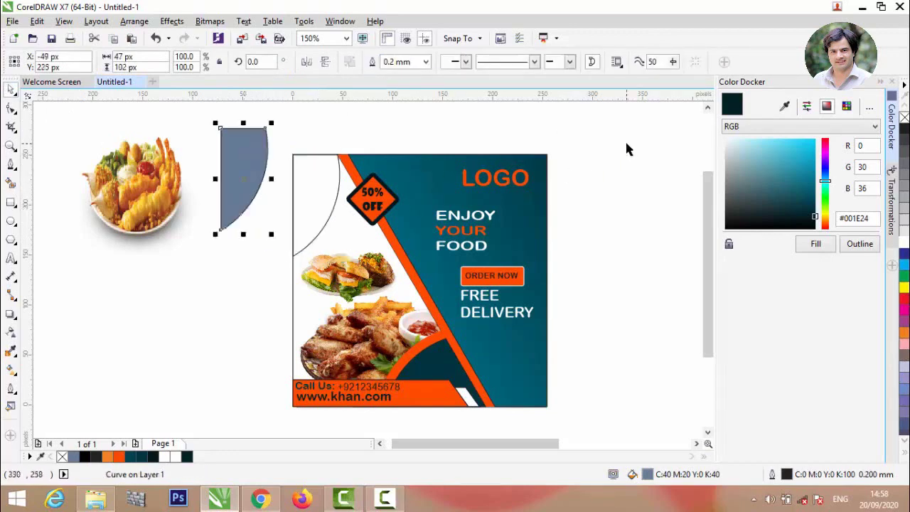
left_click(903, 118)
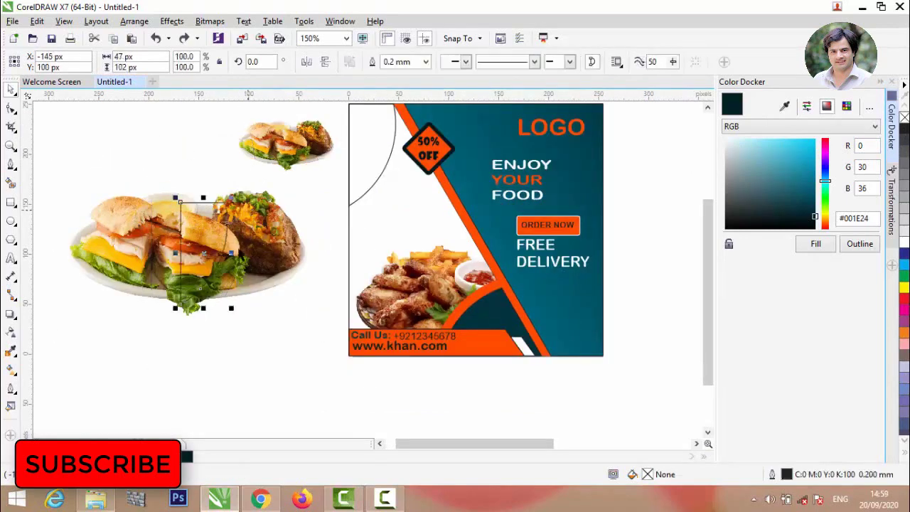
Step: Position the large sandwich picture under the unfilled corner shape, at about X -138, Y 102 px
left_click(238, 358)
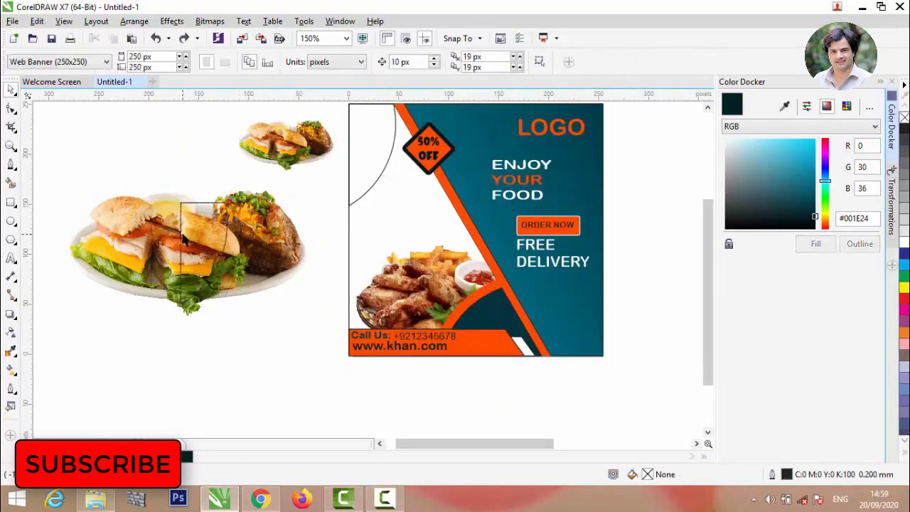
left_click_drag(188, 241, 222, 237)
left_click_drag(233, 271, 233, 276)
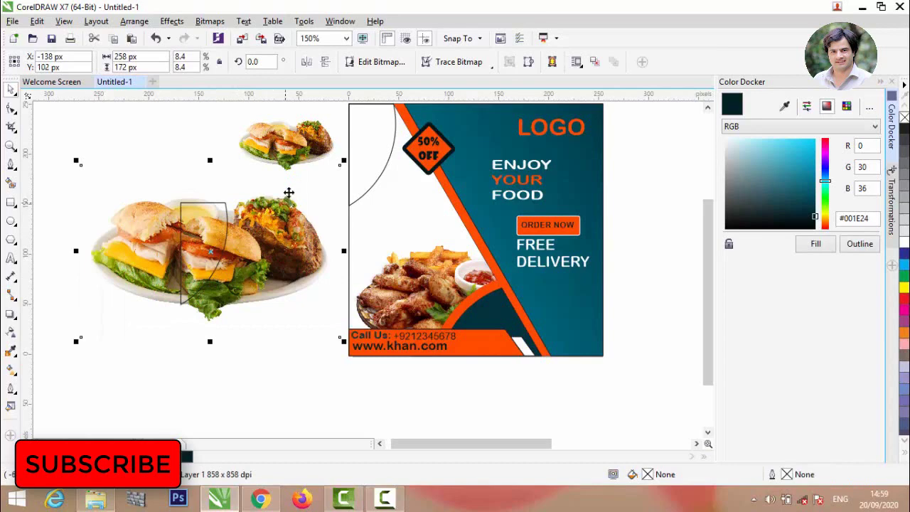
Step: Enlarge the big sandwich picture to about 277 × 184 px and place it under the corner outline at about X -145, Y 102 px
left_click_drag(343, 162, 349, 145)
left_click(199, 339)
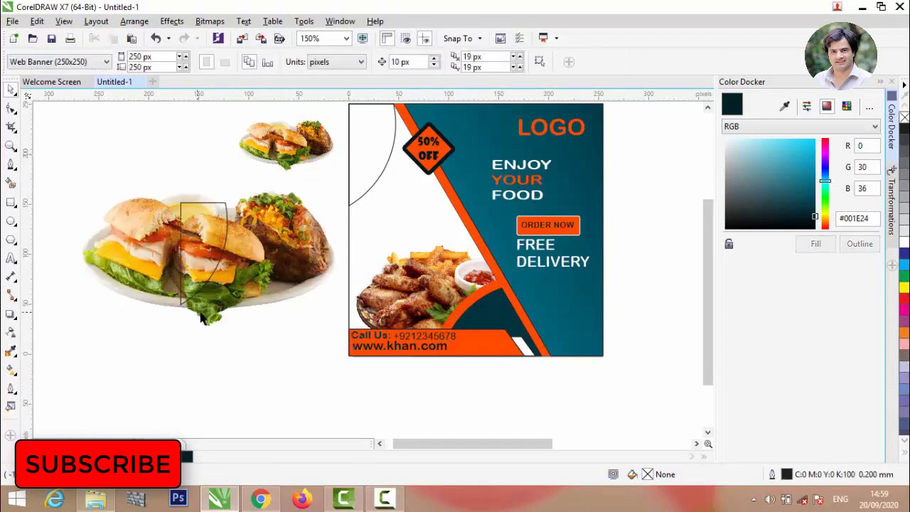
left_click_drag(201, 317, 200, 315)
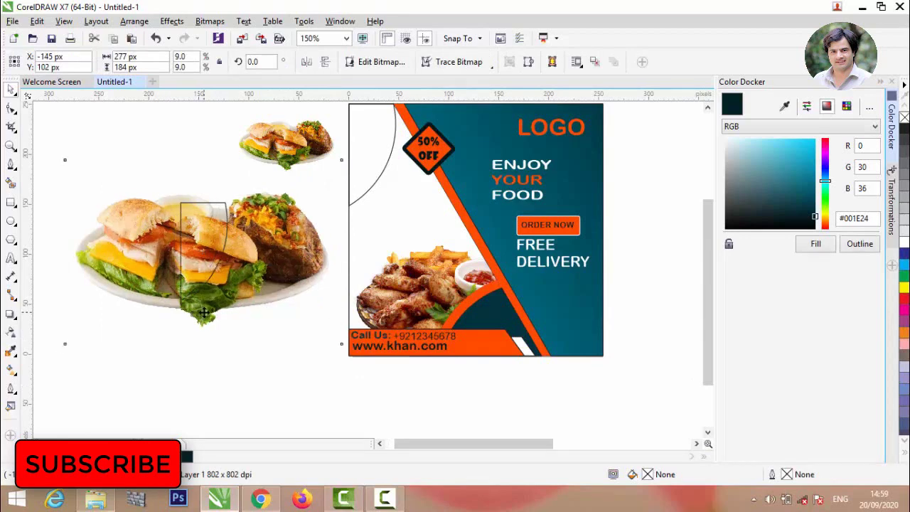
left_click(225, 394)
left_click(219, 210)
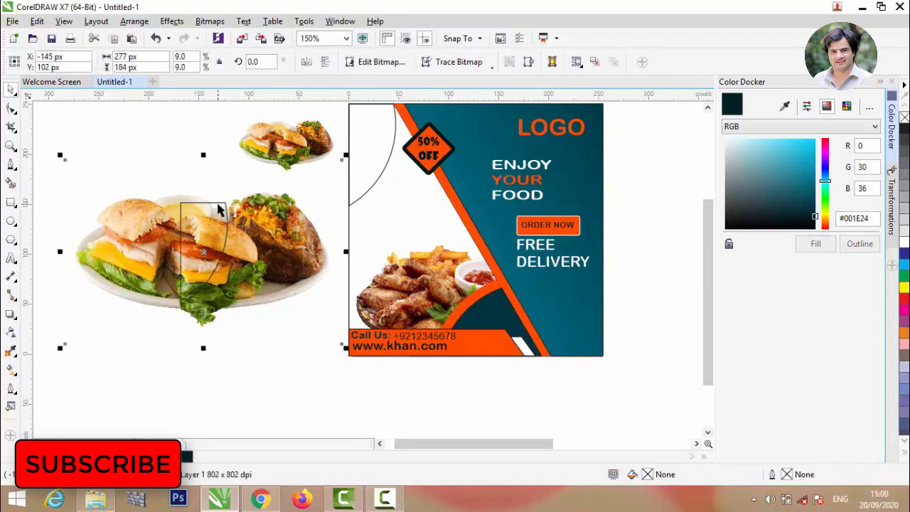
Step: Intersect the corner outline with the big sandwich picture and move the cropped piece into the banner's upper-left corner
left_click(220, 207)
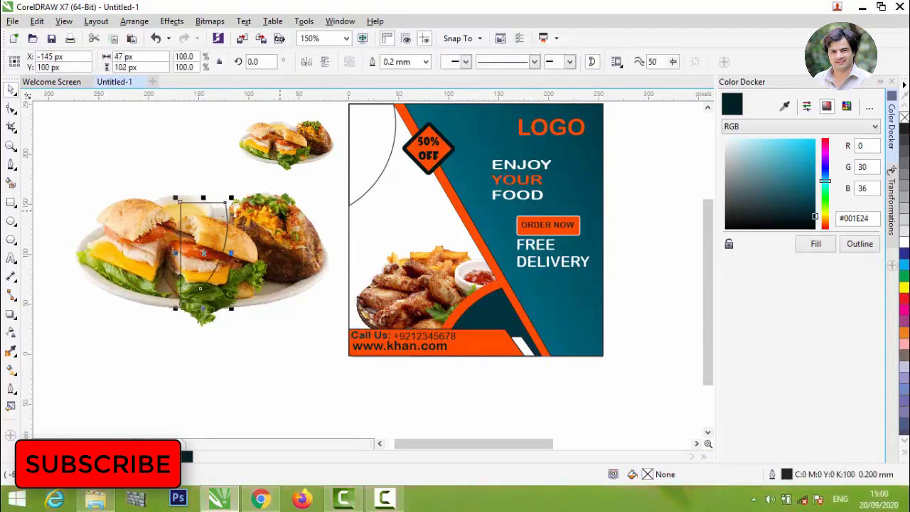
left_click(281, 210, "shift")
left_click(408, 65)
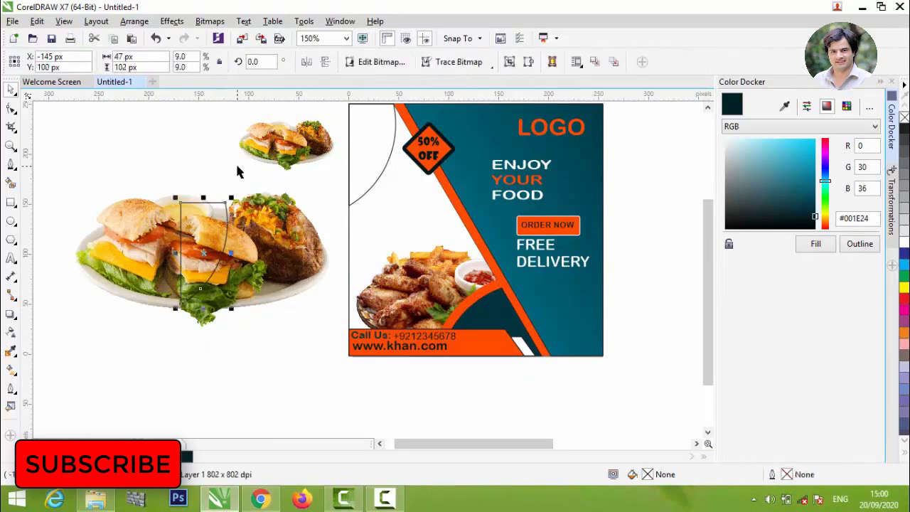
left_click_drag(211, 223, 381, 122)
left_click(230, 131)
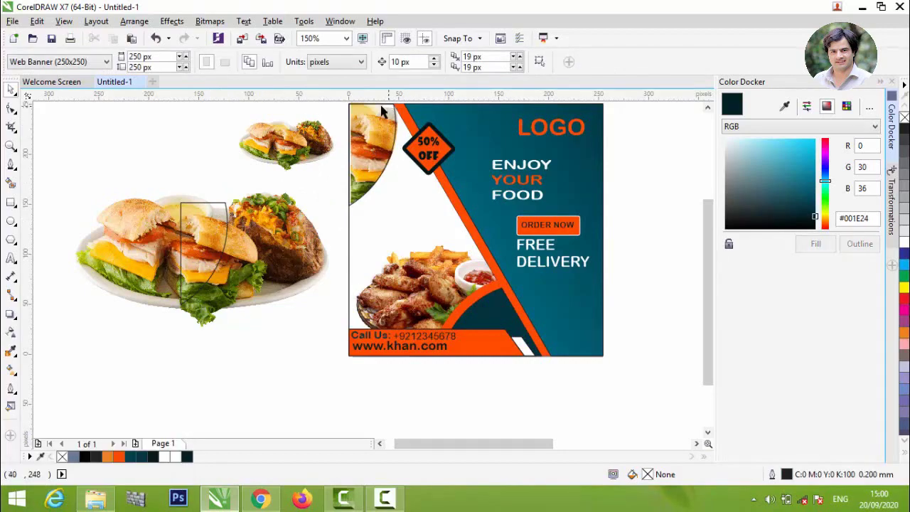
Step: Align the cropped sandwich piece exactly with the banner's curved corner outline at X 23, Y 199 px
scroll(382, 112, "up", 5)
scroll(346, 234, "down", 5)
scroll(344, 235, "up", 5)
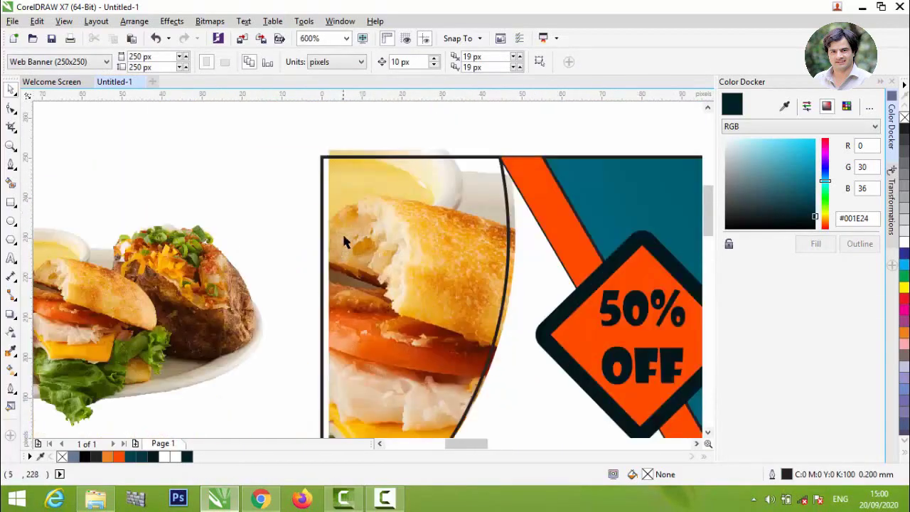
scroll(335, 148, "down", 5)
scroll(329, 167, "up", 5)
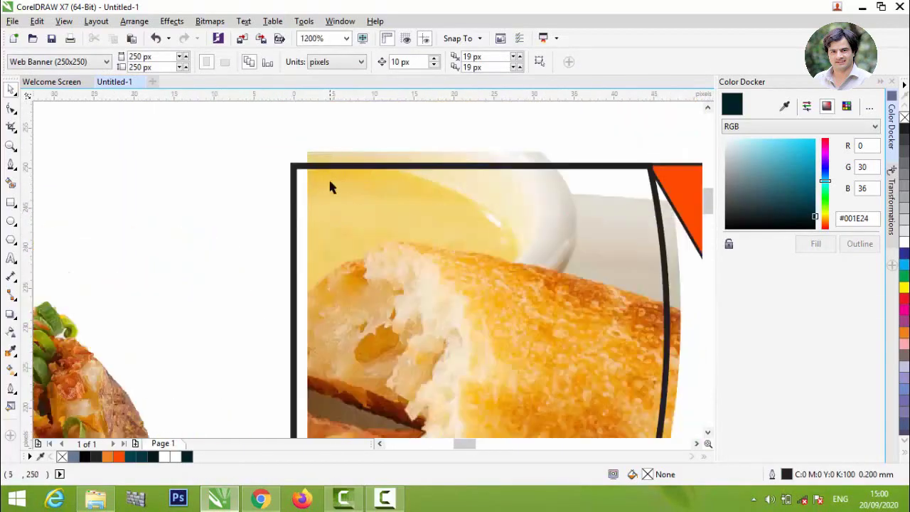
left_click(325, 199)
left_click_drag(325, 199, 317, 205)
scroll(278, 150, "down", 4)
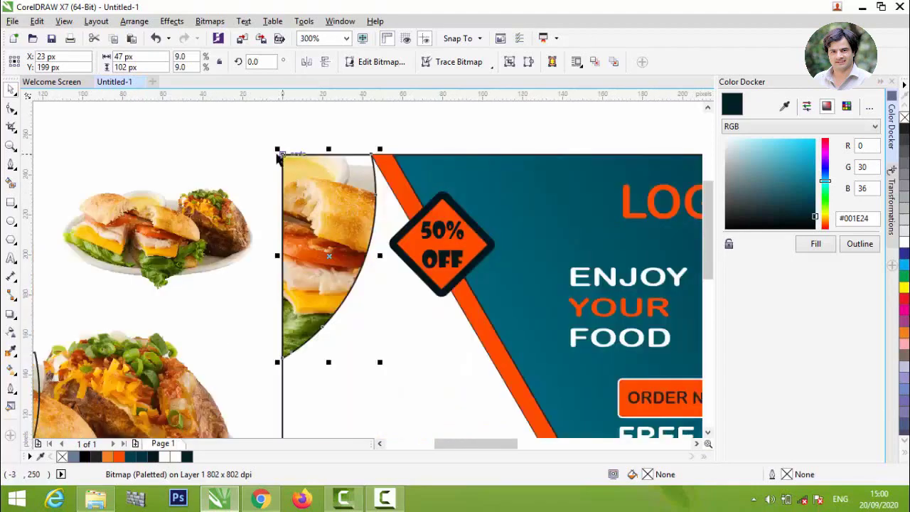
Step: Delete the big sandwich picture and the leftover corner outline beside the banner
left_click(211, 212)
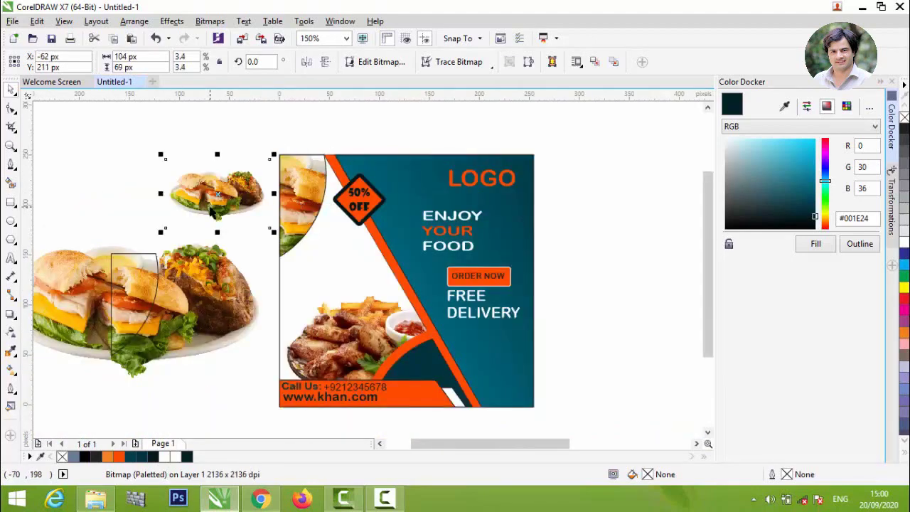
left_click(103, 348)
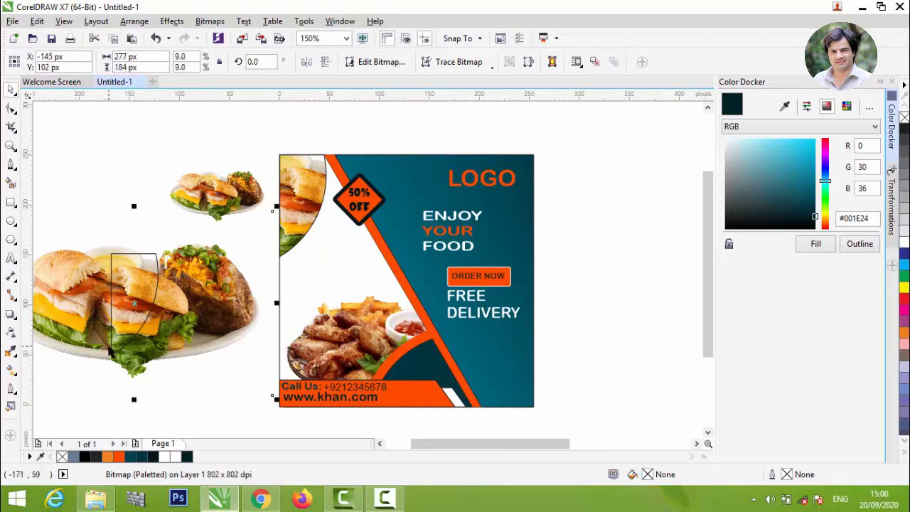
key("Delete")
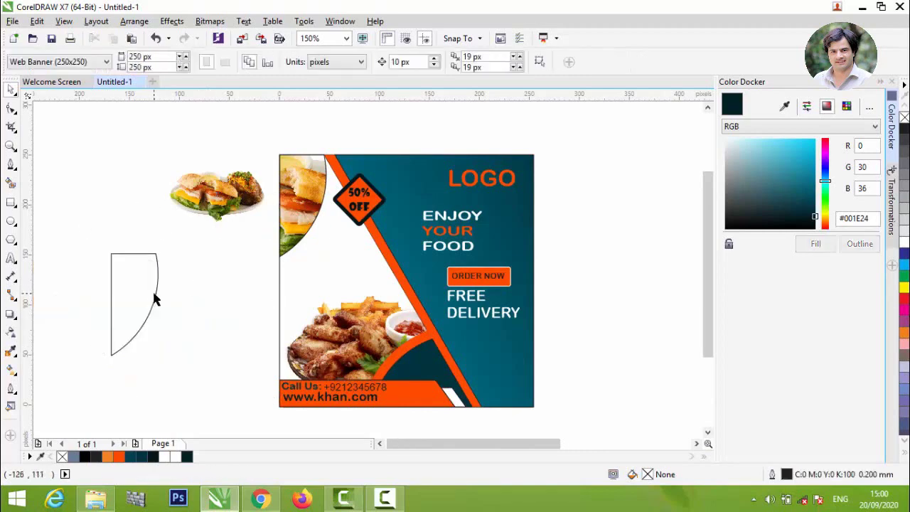
key("Delete")
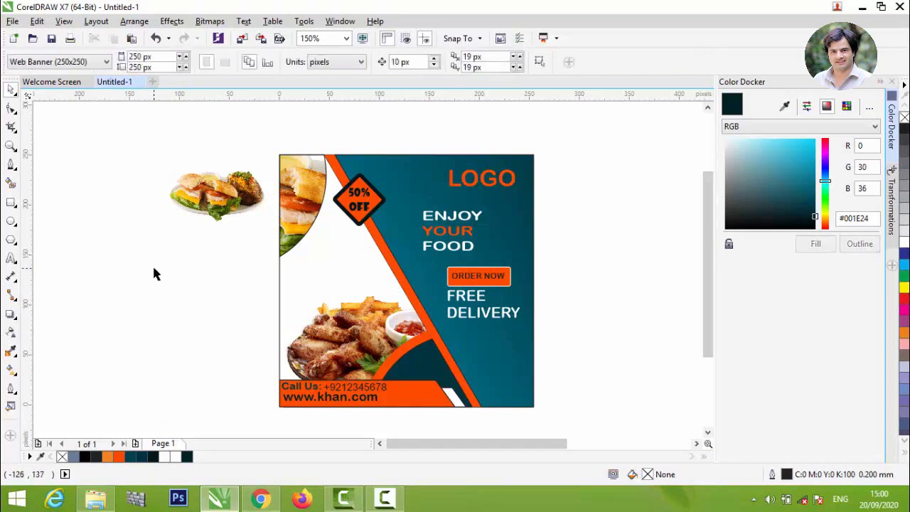
Step: Bring the unused bowl picture from the far side closer to the banner and delete it
scroll(152, 263, "down", 2)
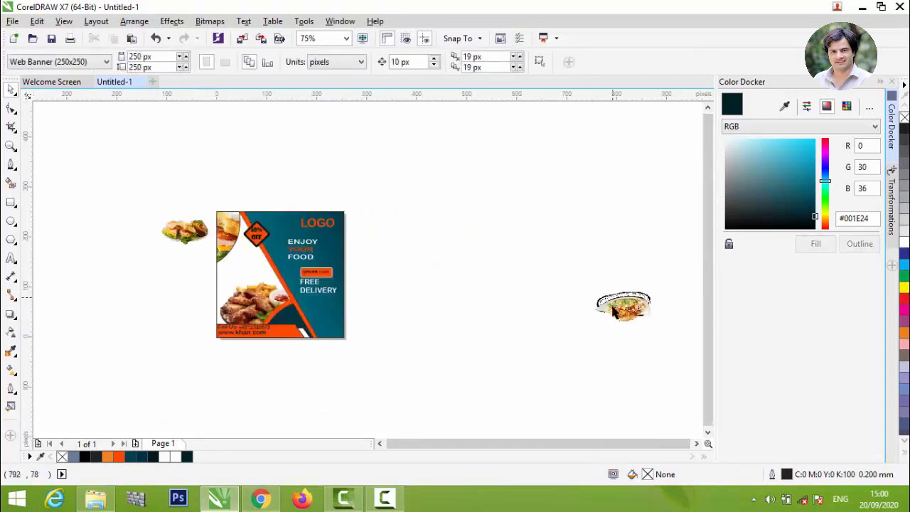
left_click_drag(614, 311, 396, 222)
scroll(394, 222, "up", 8)
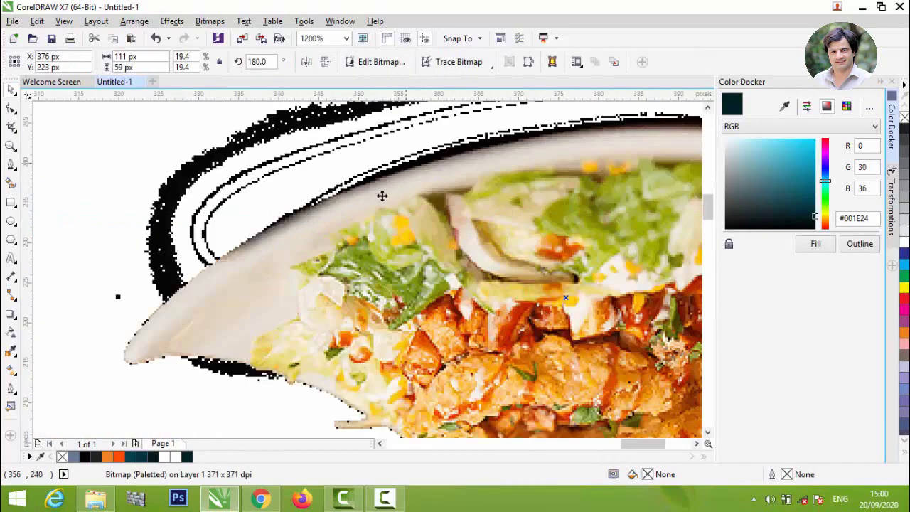
scroll(382, 195, "down", 4)
key("Delete")
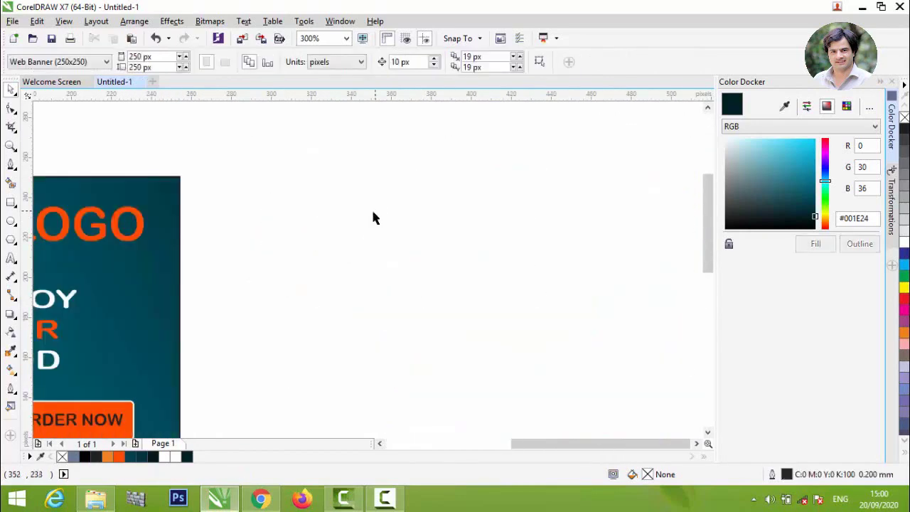
Step: Place the small sandwich picture above the chicken wings in the banner, about 128 × 85 px at X 64, Y 143 px
scroll(371, 207, "down", 10)
scroll(369, 221, "up", 6)
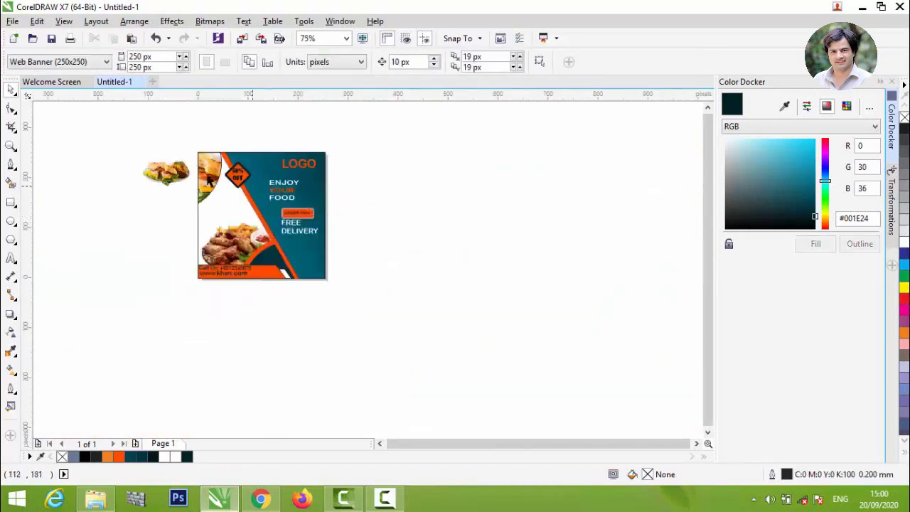
scroll(171, 164, "up", 4)
left_click_drag(170, 163, 402, 306)
left_click(398, 333)
mouse_move(405, 197)
left_mouse_down()
mouse_move(411, 212)
mouse_move(403, 213)
left_mouse_up()
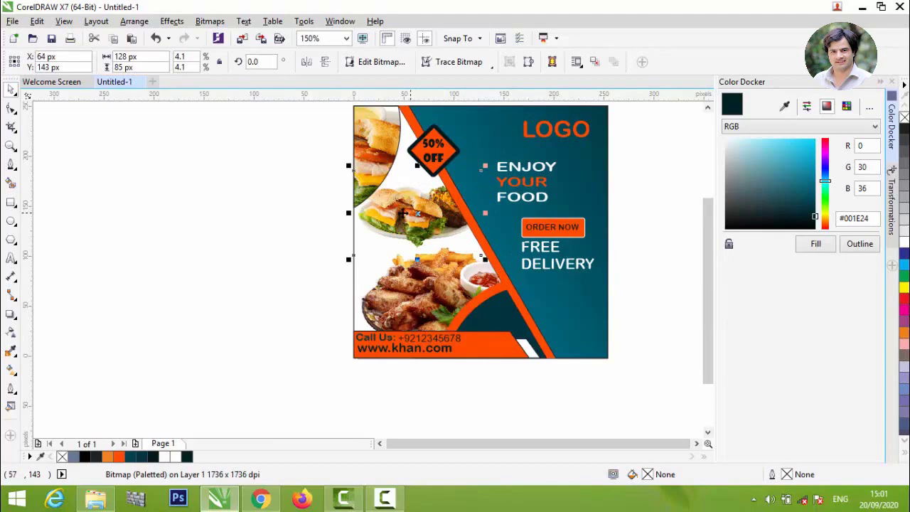
left_click(252, 243)
Step: Try to remove the outlines from all the banner's objects at once
scroll(140, 230, "down", 2)
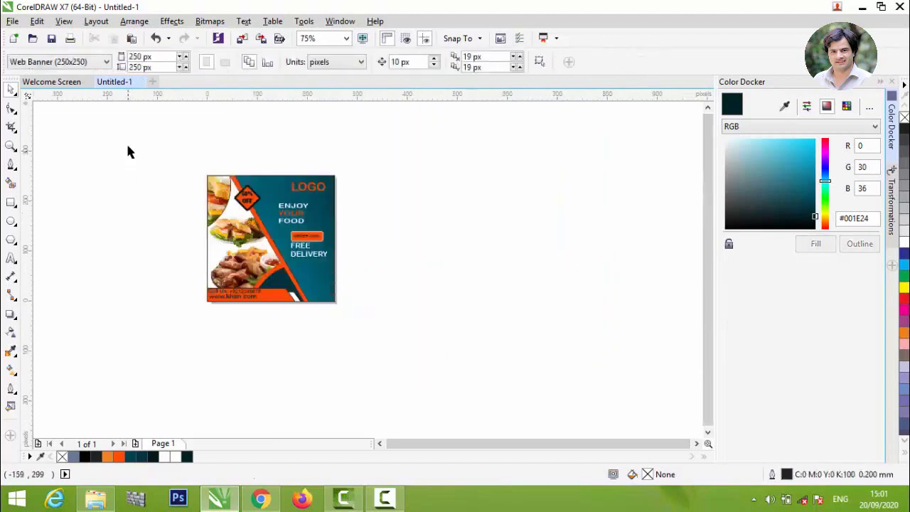
left_click_drag(128, 152, 444, 341)
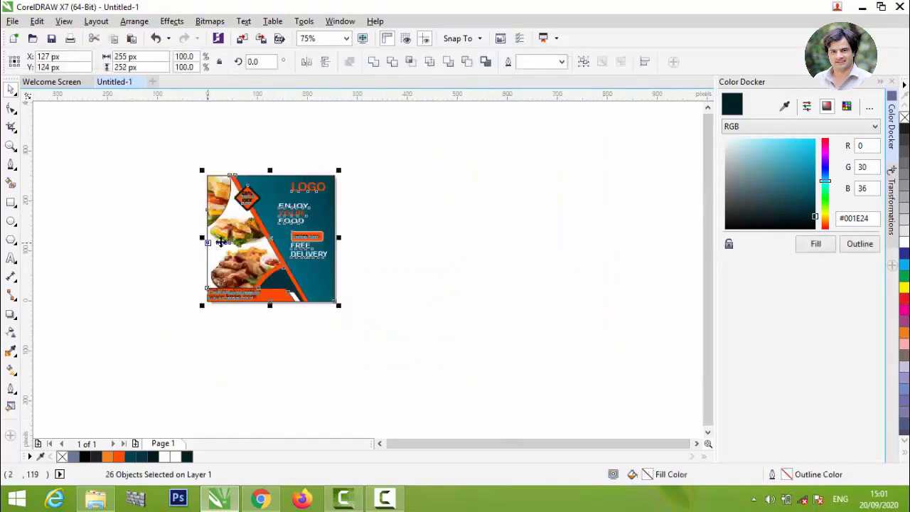
scroll(221, 242, "up", 2)
scroll(220, 241, "down", 1)
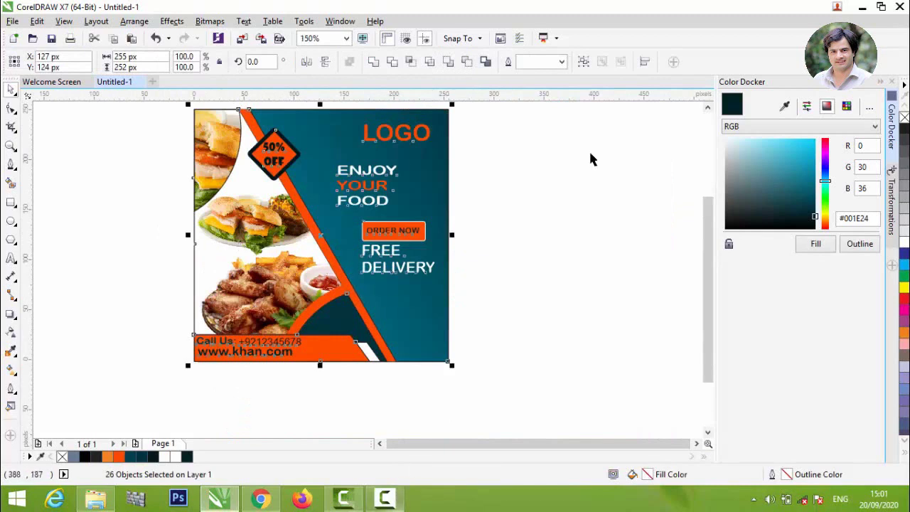
left_click(562, 62)
left_click(529, 73)
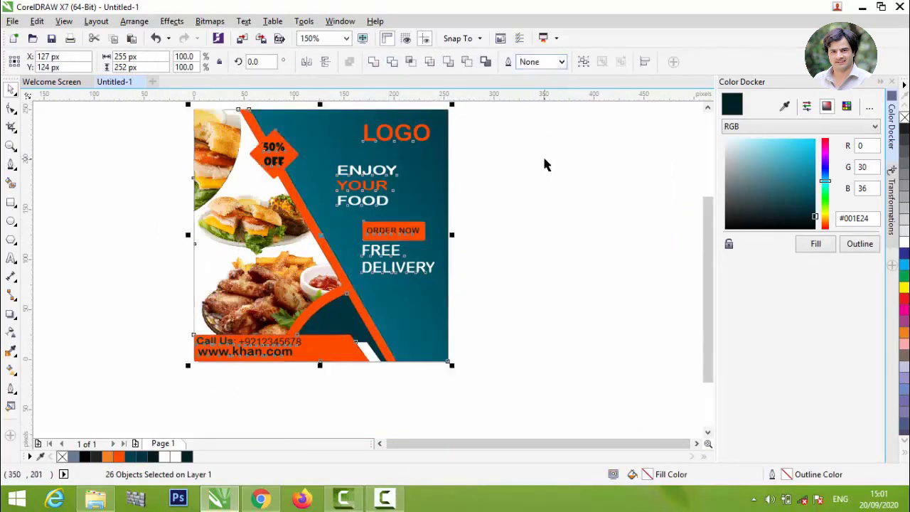
left_click(499, 199)
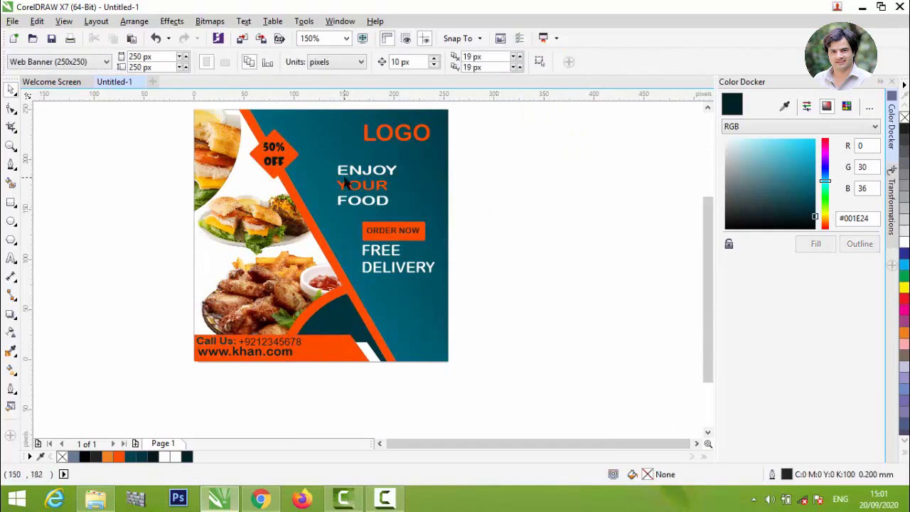
key("ctrl+a")
key("Escape")
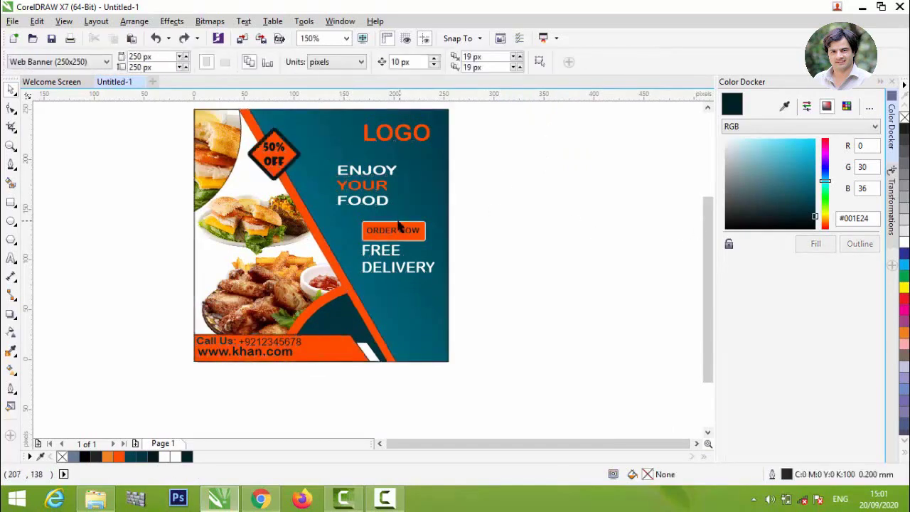
Step: Set the outline width to None for the teal gradient panel and the orange contact bar
left_click(417, 187)
left_click(426, 61)
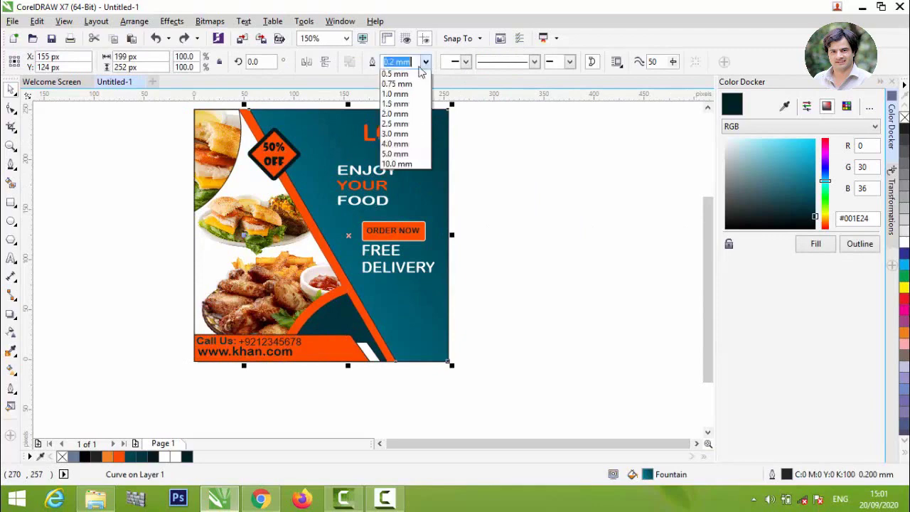
left_click(398, 73)
left_click(500, 137)
left_click(327, 339)
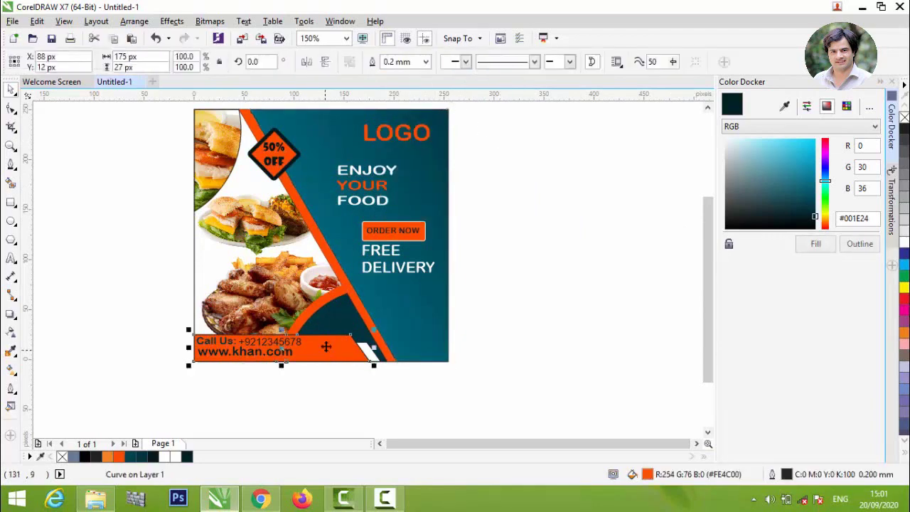
left_click(425, 62)
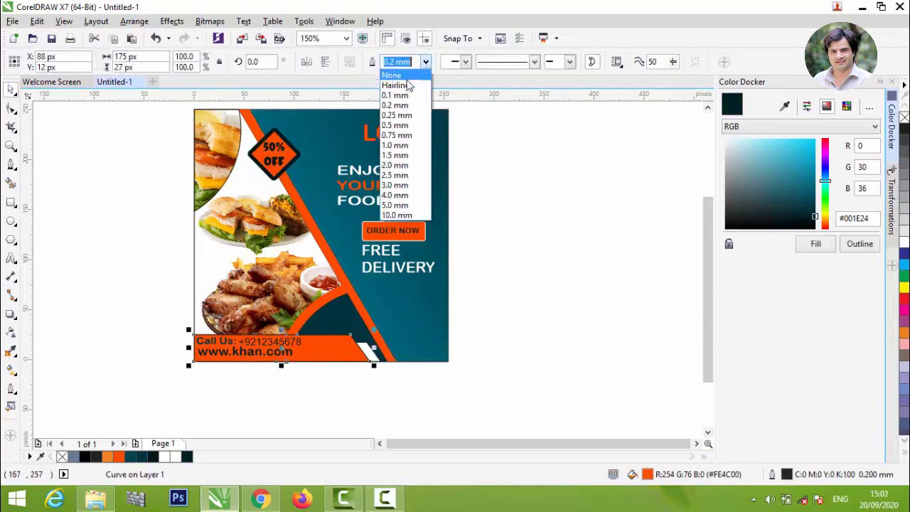
left_click(396, 73)
Step: Try to remove the outline of the curved corner shape around the cropped sandwich picture
left_click(231, 132)
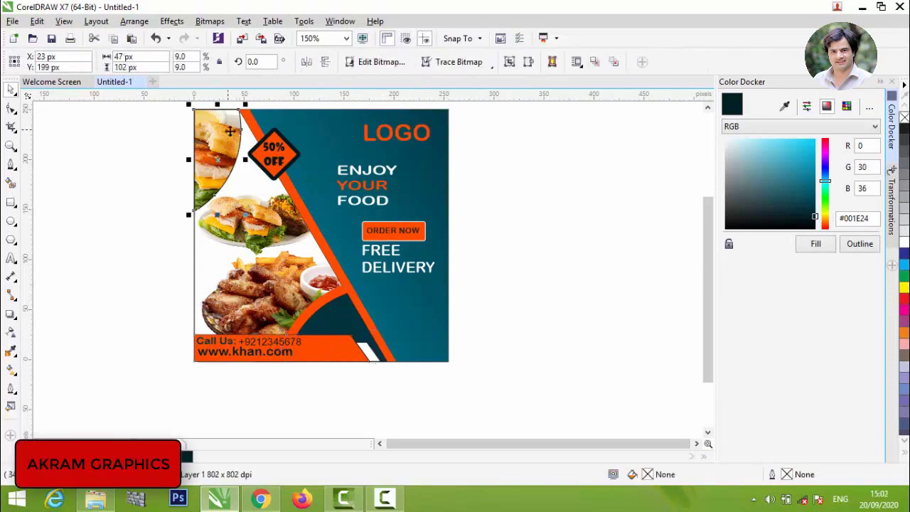
left_click(561, 127)
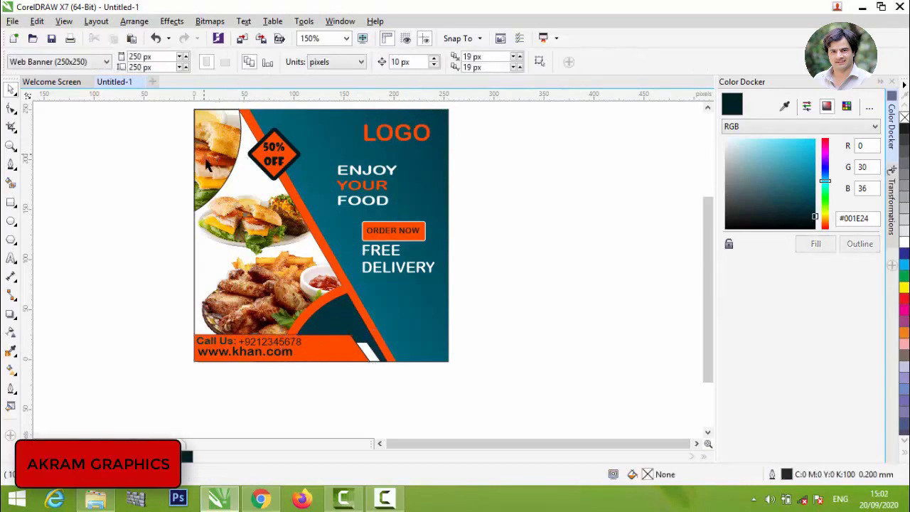
scroll(207, 156, "up", 3)
scroll(307, 217, "up", 2)
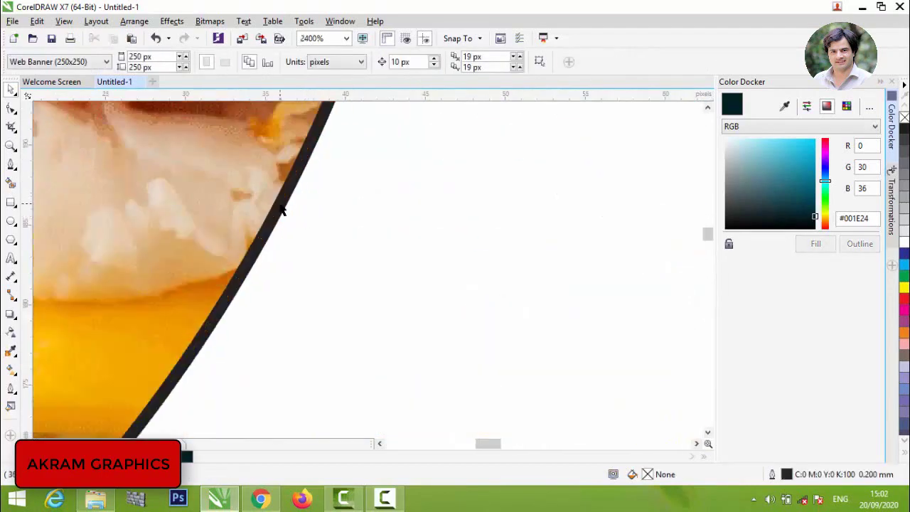
left_click(281, 210)
left_click(424, 62)
left_click(412, 74)
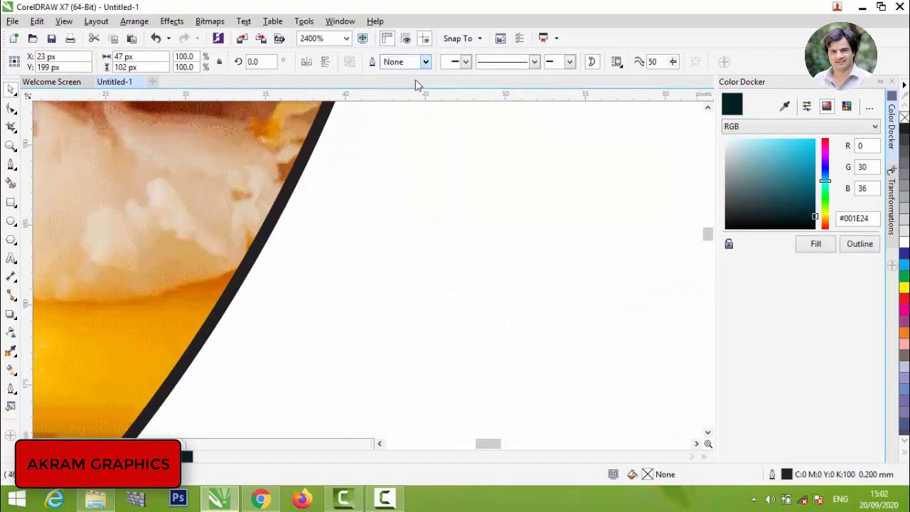
scroll(313, 197, "down", 5)
left_click(243, 183)
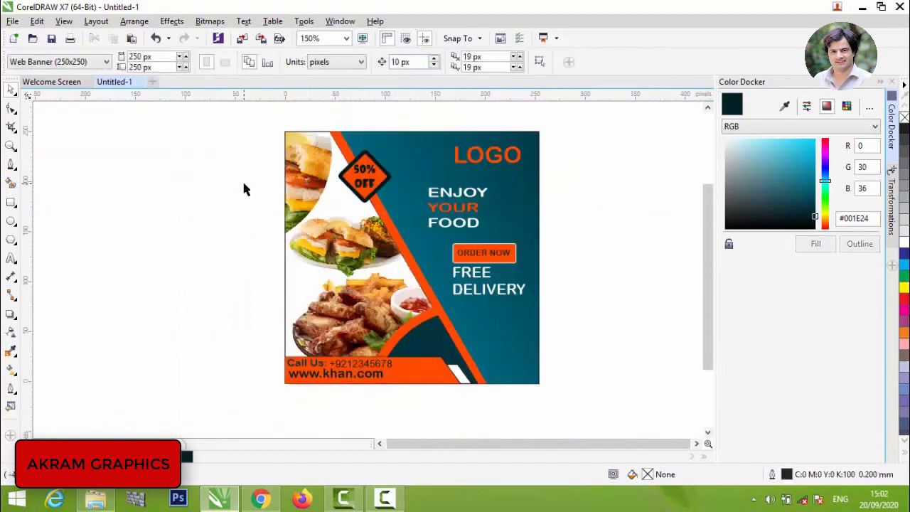
key("ctrl+z")
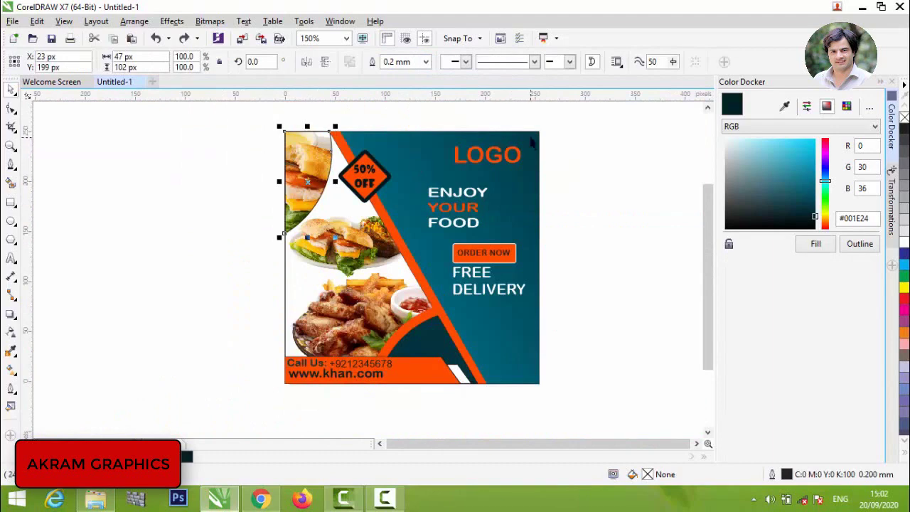
Step: Color the outline of the curved corner shape dark teal, #001E24
left_click(851, 245)
left_click(646, 223)
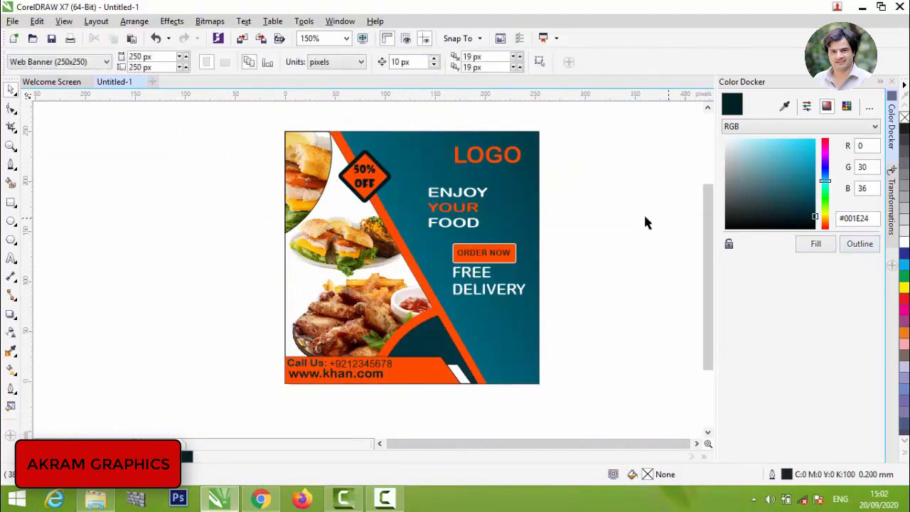
scroll(351, 165, "up", 3)
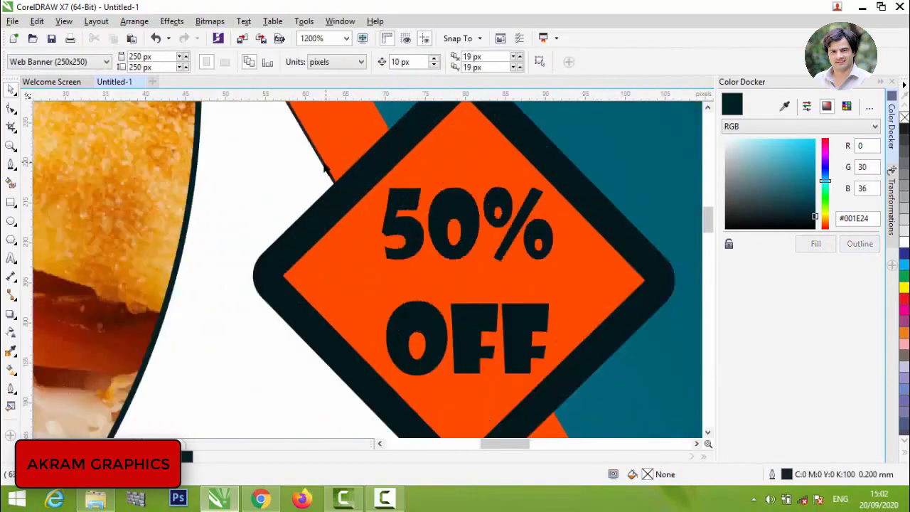
left_click(324, 167)
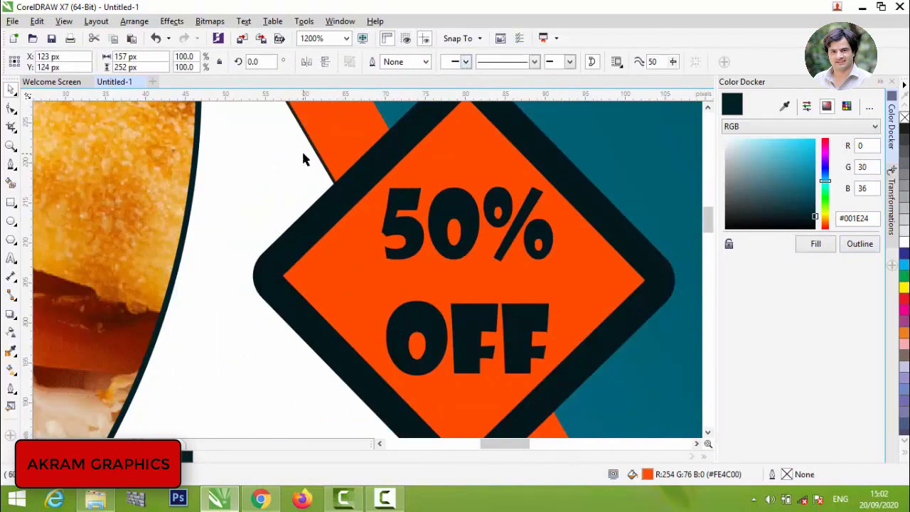
scroll(420, 118, "down", 3)
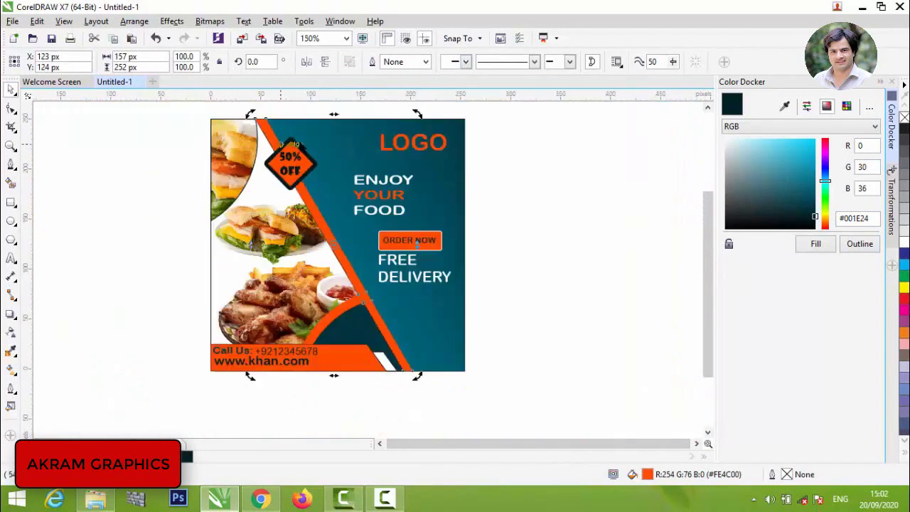
left_click(497, 205)
Step: Select all the banner's objects and weld them together
scroll(497, 205, "down", 1)
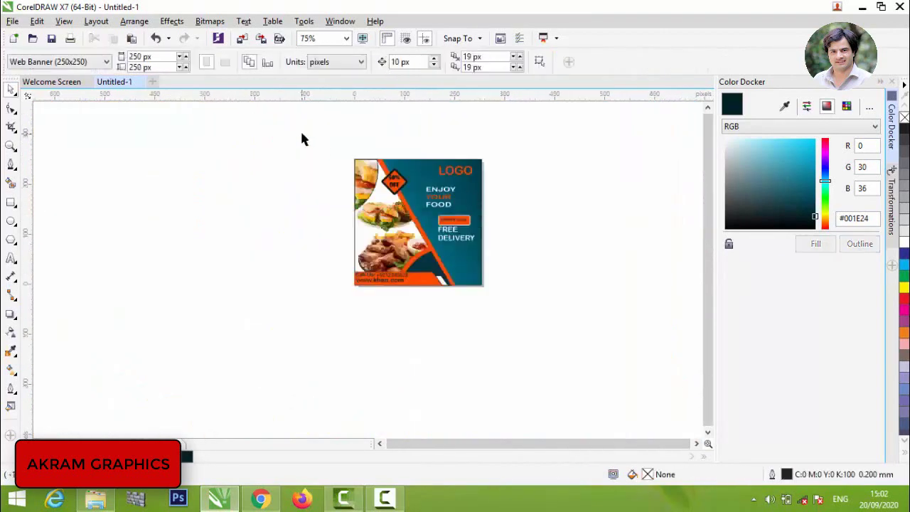
key("ctrl+a")
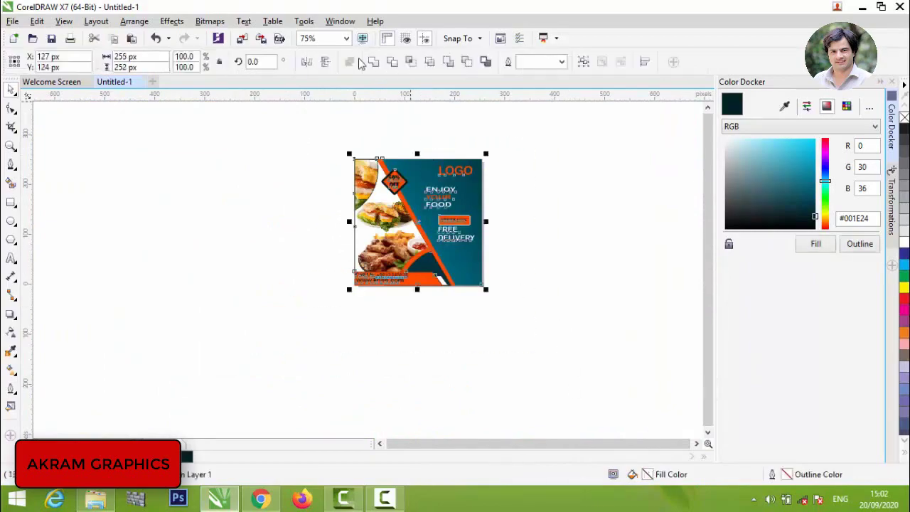
left_click(366, 65)
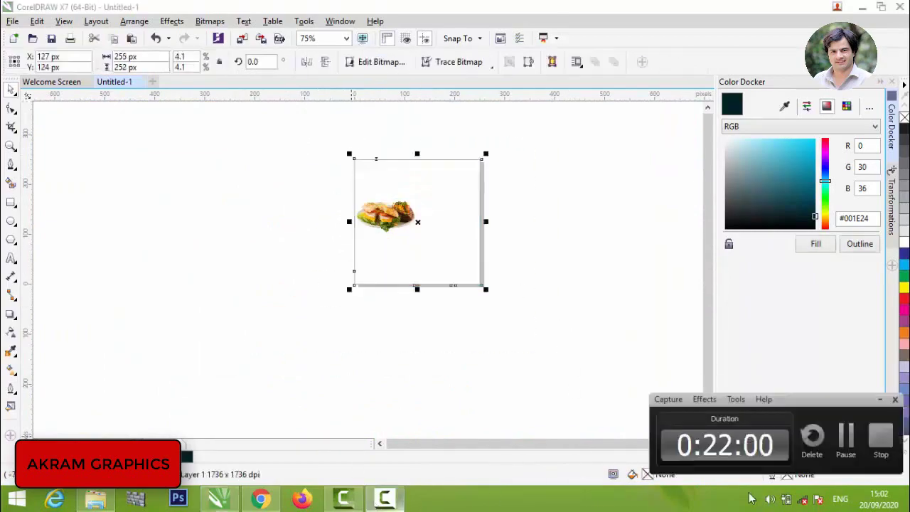